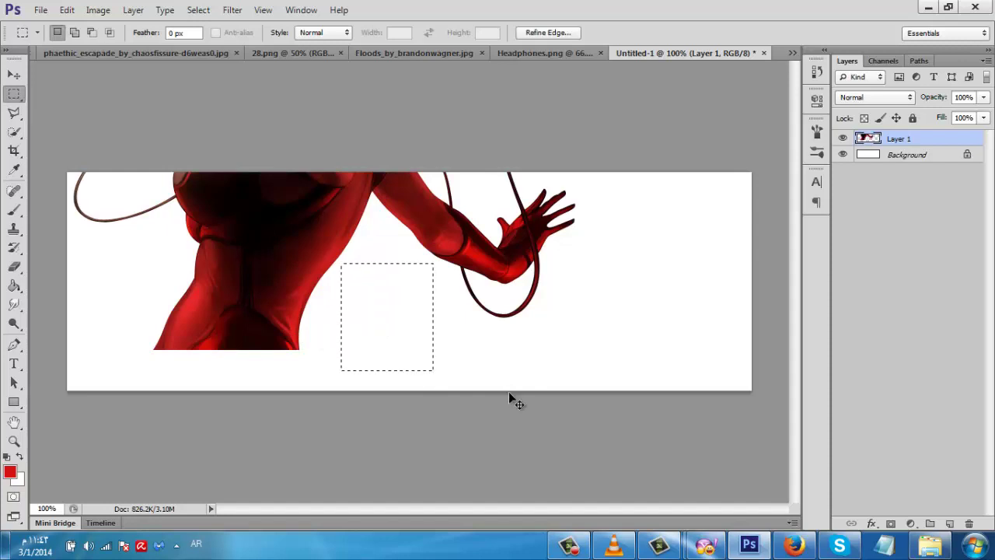
# - Scale the figure on Layer 1 to about 50% and place it near the centre of the banner
pyautogui.hotkey('ctrl', 't')
pyautogui.moveTo(416, 325); pyautogui.dragTo(488, 447)
pyautogui.moveTo(691, 473); pyautogui.dragTo(404, 188)
pyautogui.moveTo(299, 157); pyautogui.dragTo(457, 319)
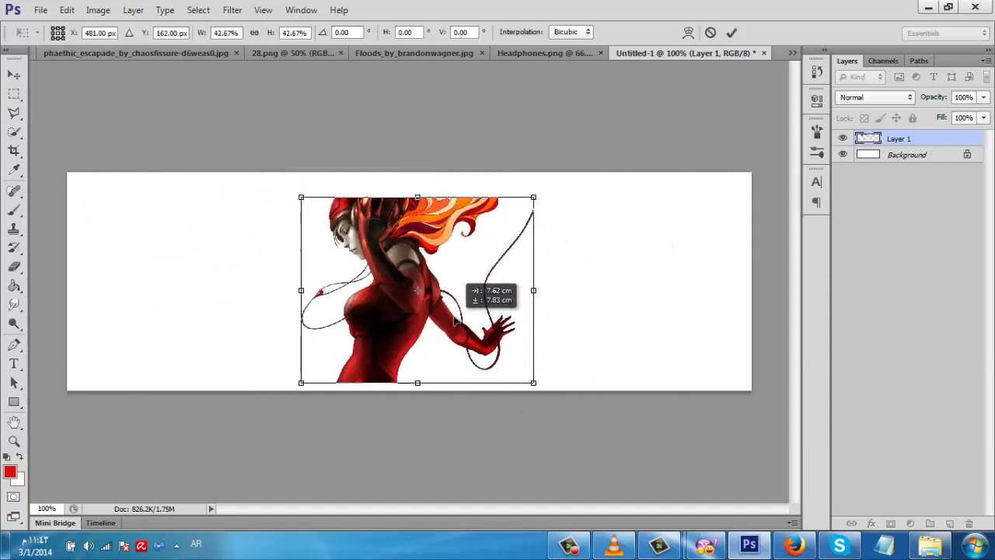
pyautogui.moveTo(536, 197); pyautogui.dragTo(578, 185)
pyautogui.moveTo(469, 257); pyautogui.dragTo(478, 262)
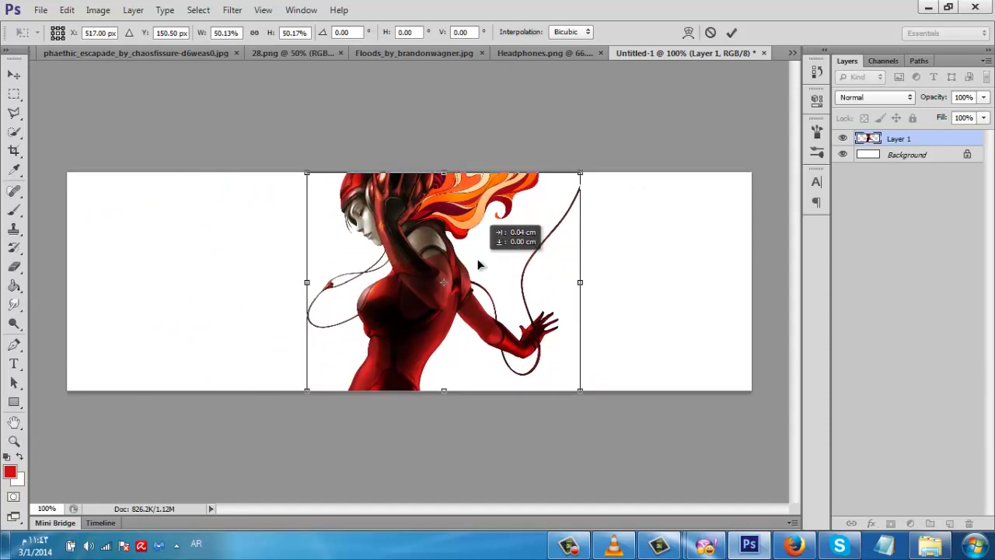
pyautogui.press('Return')
# - Switch to the Headphones.png document and close it
pyautogui.click(17, 75)
pyautogui.click(545, 53)
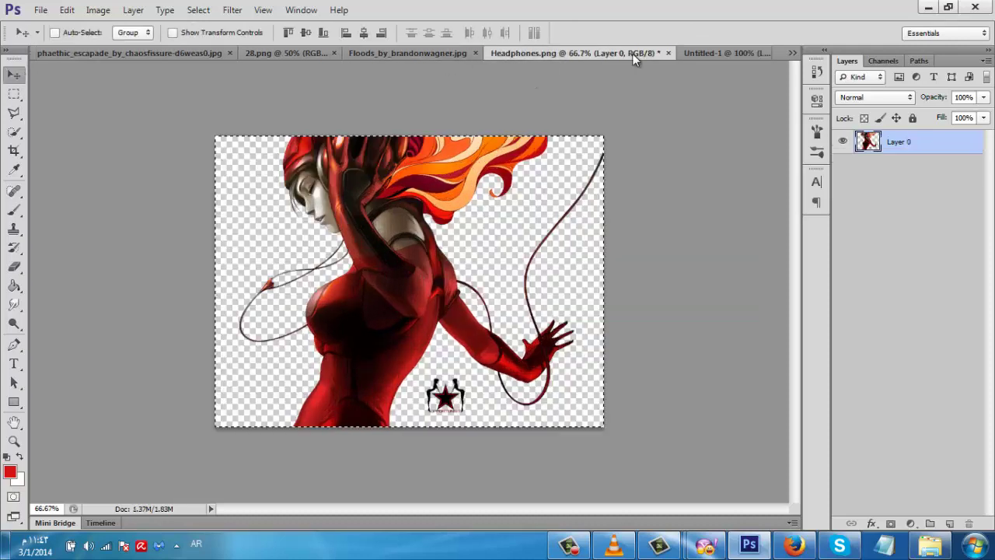
pyautogui.click(634, 53)
pyautogui.click(507, 213)
# - Bring the whole fiery abstract artwork into Untitled-1, place it beneath Layer 1, and position it to cover the banner
pyautogui.click(271, 56)
pyautogui.hotkey('ctrl', 'a')
pyautogui.moveTo(508, 178); pyautogui.dragTo(557, 284)
pyautogui.moveTo(288, 389); pyautogui.dragTo(395, 283)
pyautogui.moveTo(395, 283); pyautogui.dragTo(392, 252)
pyautogui.moveTo(899, 139); pyautogui.dragTo(894, 171)
pyautogui.moveTo(322, 311); pyautogui.dragTo(399, 314)
# - Duplicate Layer 2, flip the copy both horizontally and vertically, and reposition it over the banner
pyautogui.hotkey('ctrl', 'j')
pyautogui.hotkey('ctrl', 't')
pyautogui.rightClick(454, 281)
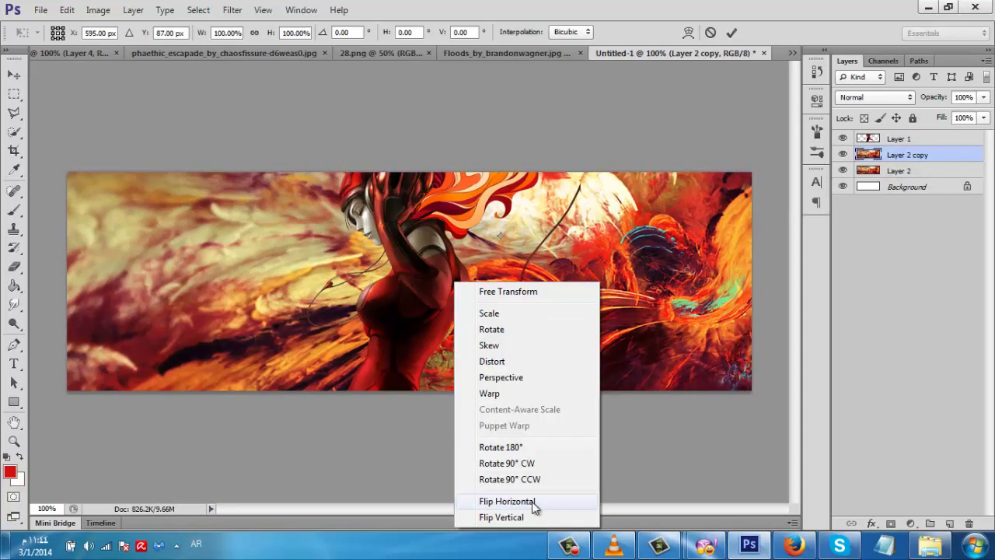
pyautogui.click(533, 506)
pyautogui.rightClick(524, 260)
pyautogui.click(572, 500)
pyautogui.moveTo(513, 319); pyautogui.dragTo(626, 226)
pyautogui.press('Return')
# - Erase the left part of Layer 2 copy using a soft 215 px eraser with 0% hardness
pyautogui.rightClick(102, 196)
pyautogui.moveTo(176, 233); pyautogui.dragTo(224, 233)
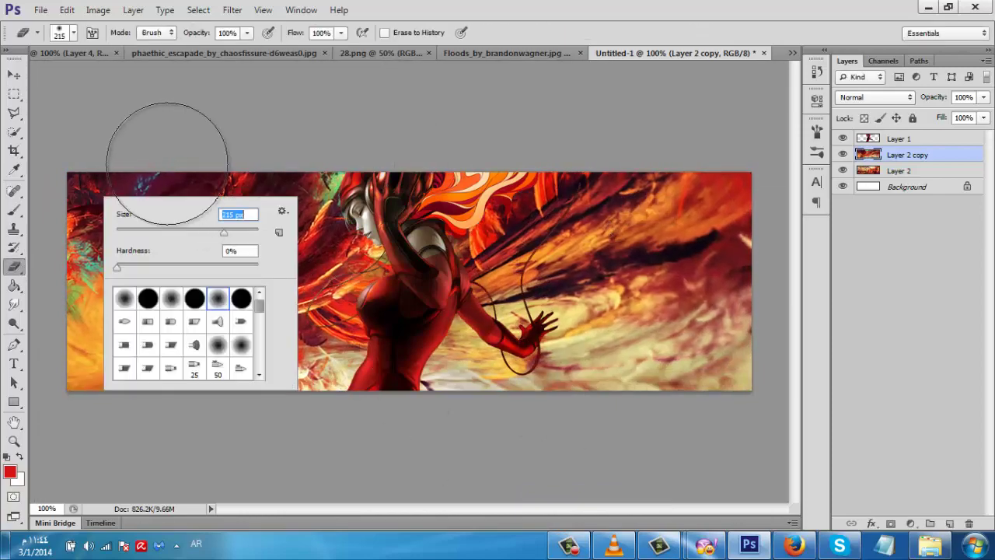
pyautogui.moveTo(168, 163)
pyautogui.mouseDown()
pyautogui.moveTo(268, 241)
pyautogui.moveTo(227, 375)
pyautogui.moveTo(47, 400)
pyautogui.mouseUp()
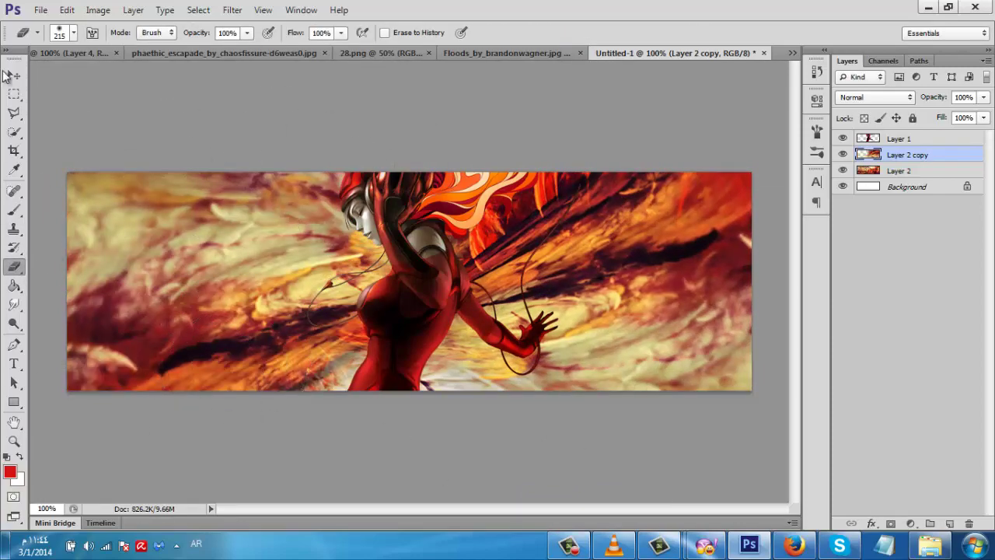
# - Shift Layer 2 slightly upward so its streaks line up with the flipped copy
pyautogui.click(13, 76)
pyautogui.click(900, 171)
pyautogui.moveTo(473, 334); pyautogui.dragTo(479, 316)
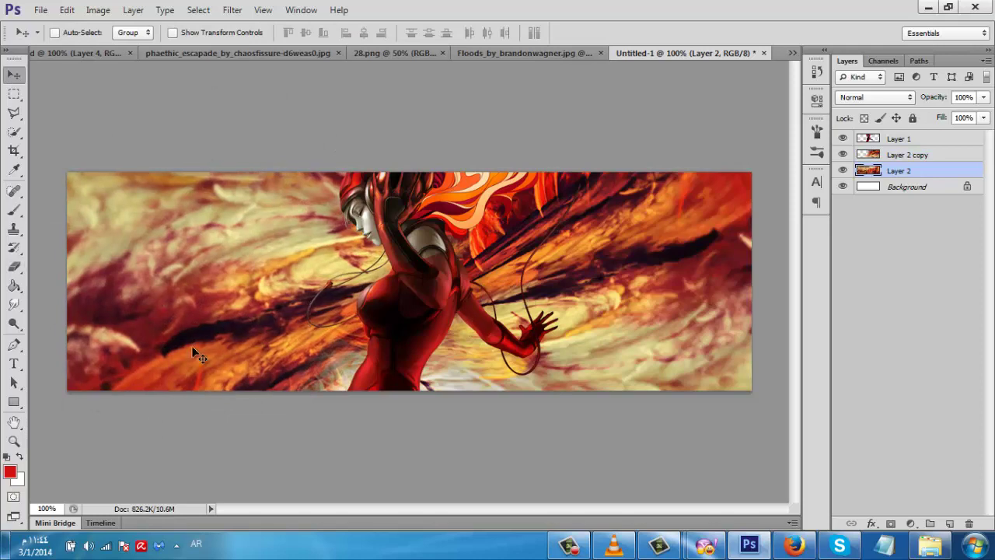
# - Add a new layer above Layer 2 copy and fill it with a very dark red sampled from the figure
pyautogui.click(887, 158)
pyautogui.hotkey('ctrl', 'shift', 'n')
pyautogui.press('Return')
pyautogui.click(9, 472)
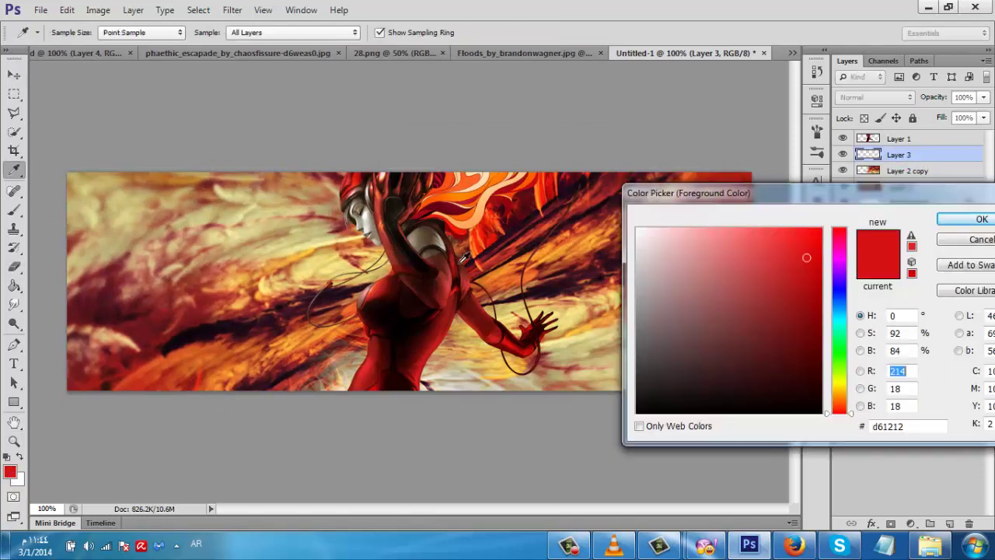
pyautogui.click(457, 279)
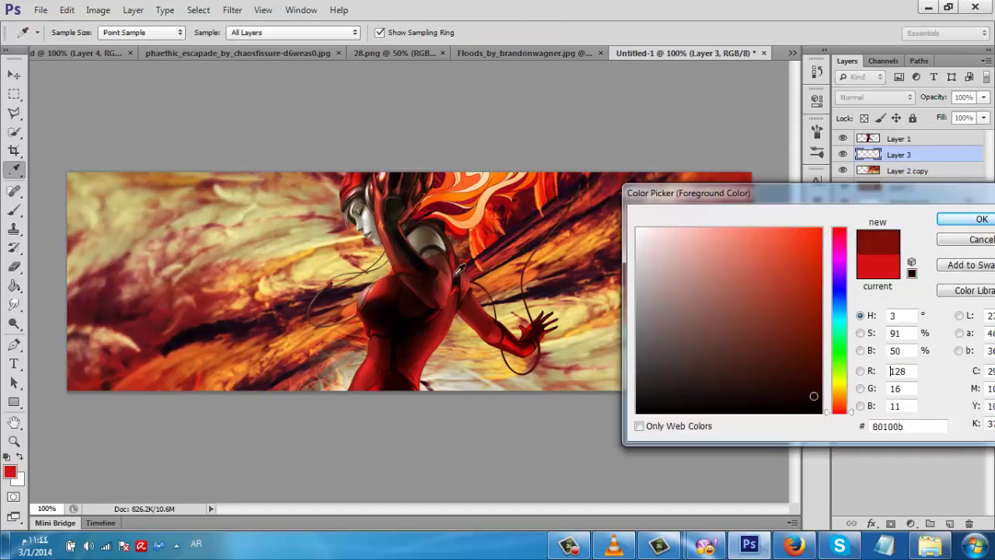
pyautogui.click(982, 219)
pyautogui.press('g')
pyautogui.click(288, 259)
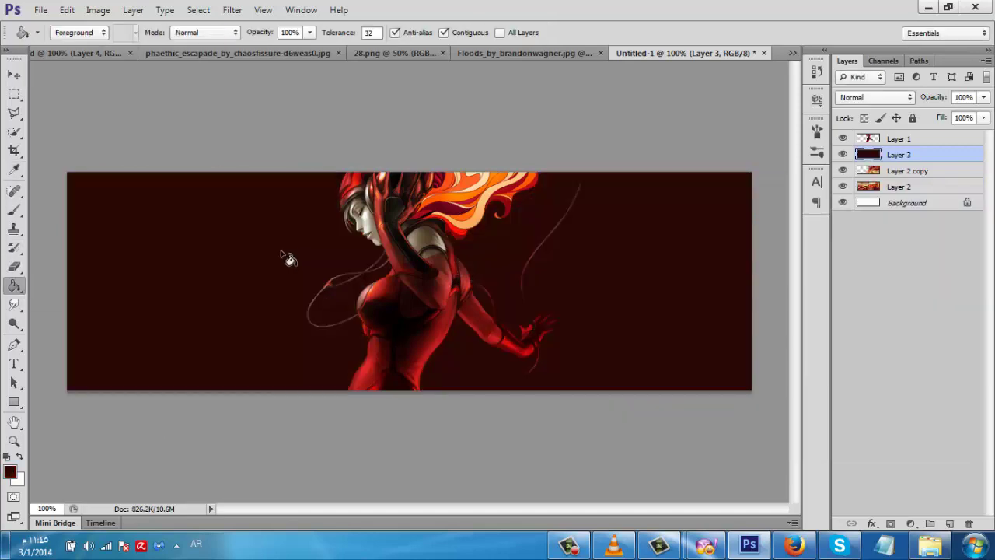
# - Set up a 150 px brush with an orange foreground colour sampled from the figure's hair
pyautogui.click(11, 471)
pyautogui.click(978, 220)
pyautogui.click(14, 210)
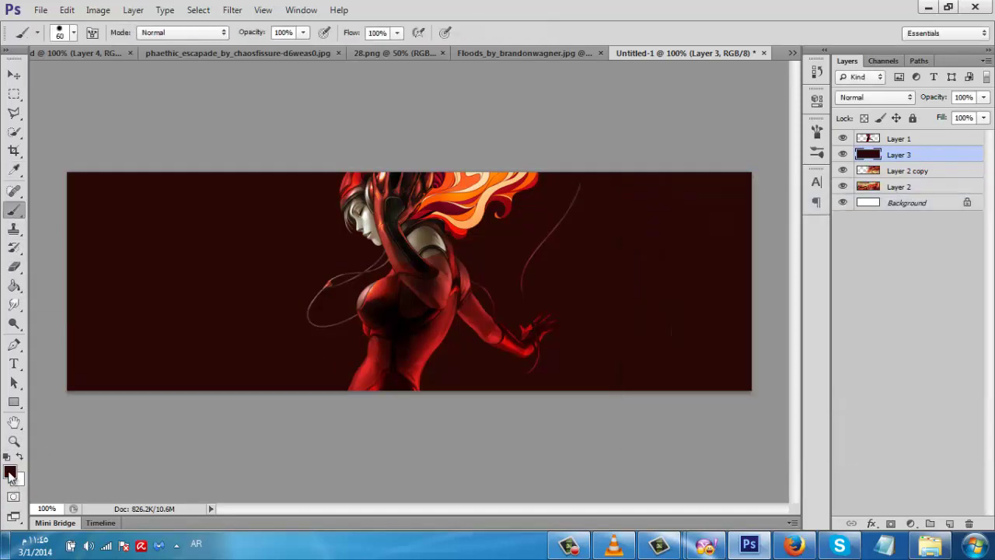
pyautogui.click(10, 471)
pyautogui.click(475, 191)
pyautogui.click(949, 224)
pyautogui.press(']')
pyautogui.press(']')
pyautogui.press(']')
pyautogui.press(']')
pyautogui.press(']')
pyautogui.press(']')
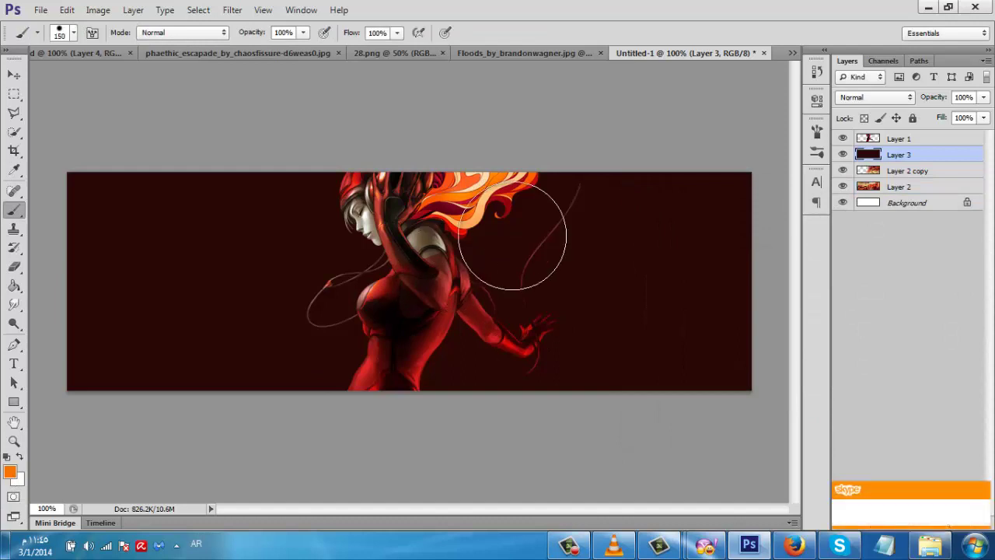
# - Paint a broad soft orange band diagonally across Layer 3 from the upper right to the lower left
pyautogui.moveTo(640, 208); pyautogui.dragTo(559, 232)
pyautogui.hotkey('ctrl', 'z')
pyautogui.rightClick(430, 255)
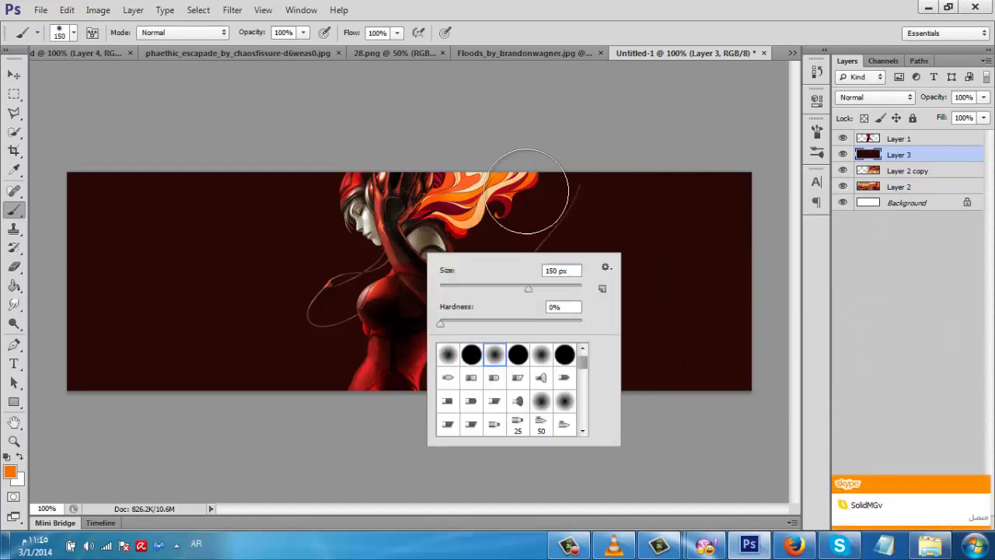
pyautogui.press('Escape')
pyautogui.moveTo(613, 189)
pyautogui.mouseDown()
pyautogui.moveTo(549, 232)
pyautogui.moveTo(204, 364)
pyautogui.moveTo(656, 191)
pyautogui.moveTo(81, 413)
pyautogui.mouseUp()
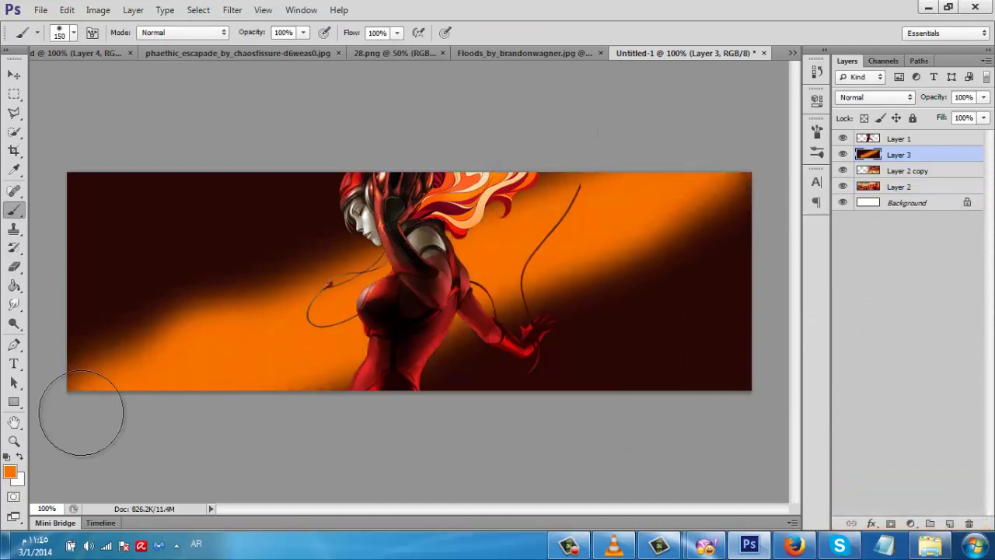
# - Set Layer 3's blending mode to Divide and widen the painted band on both sides of the figure
pyautogui.click(861, 103)
pyautogui.click(856, 418)
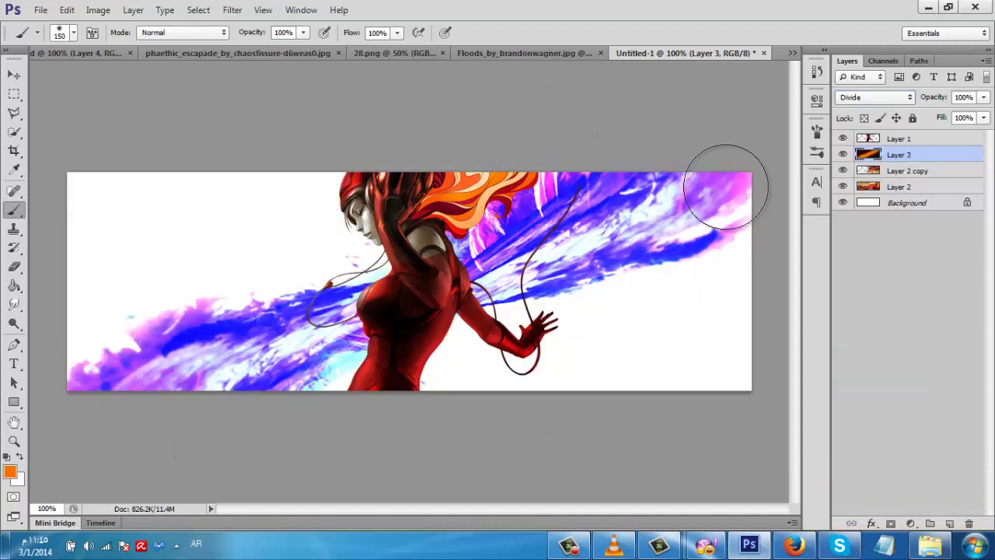
pyautogui.moveTo(264, 309)
pyautogui.mouseDown()
pyautogui.moveTo(158, 338)
pyautogui.moveTo(88, 322)
pyautogui.mouseUp()
pyautogui.moveTo(305, 329)
pyautogui.mouseDown()
pyautogui.moveTo(435, 276)
pyautogui.moveTo(691, 222)
pyautogui.moveTo(722, 225)
pyautogui.moveTo(614, 268)
pyautogui.moveTo(501, 287)
pyautogui.mouseUp()
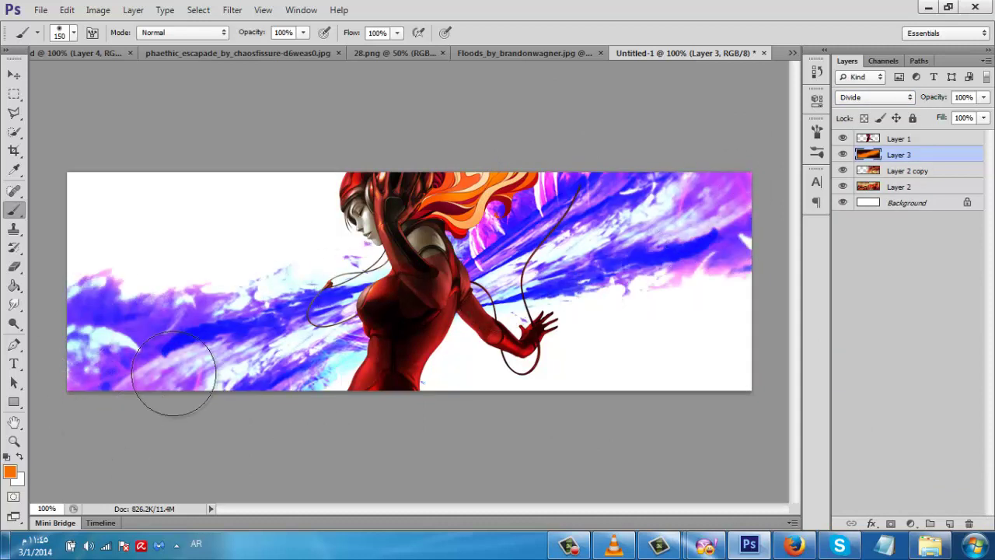
# - Add a Color Lookup adjustment layer above Layer 3 and choose a 3DLUT preset that tints the background yellow and crimson
pyautogui.press('v')
pyautogui.click(910, 524)
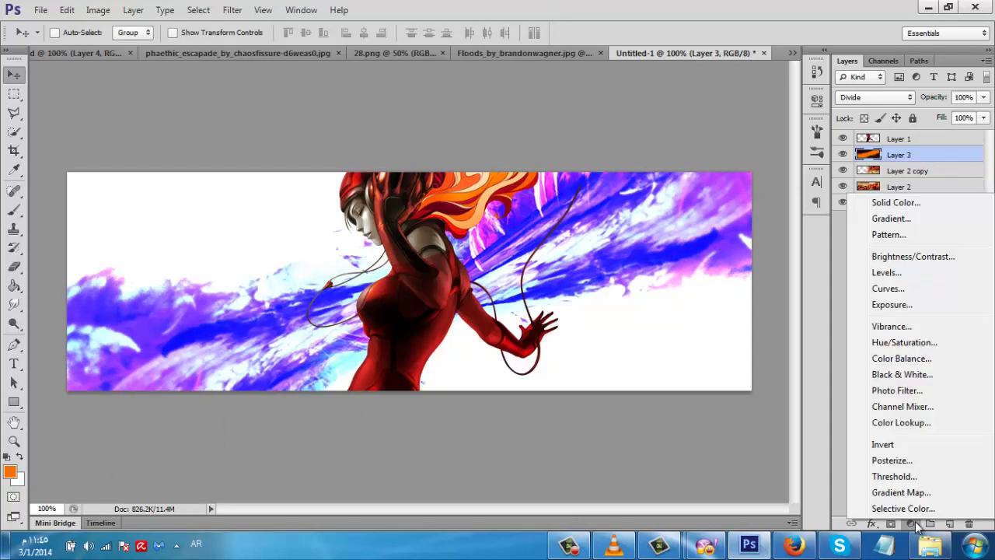
pyautogui.click(905, 423)
pyautogui.click(731, 136)
pyautogui.click(708, 169)
pyautogui.press('Down')
pyautogui.press('Down')
pyautogui.press('Down')
pyautogui.press('Down')
pyautogui.press('Down')
pyautogui.press('Down')
pyautogui.press('Down')
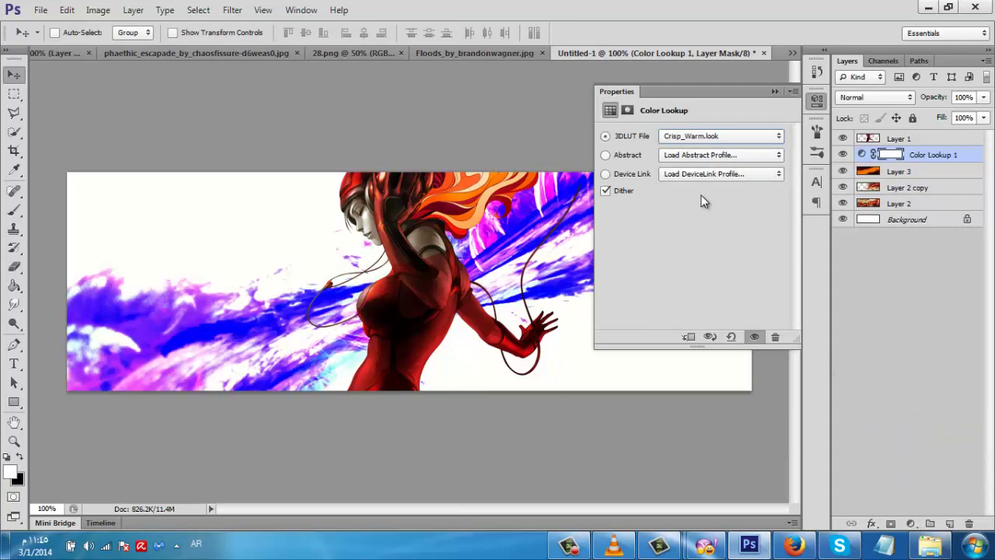
pyautogui.click(776, 92)
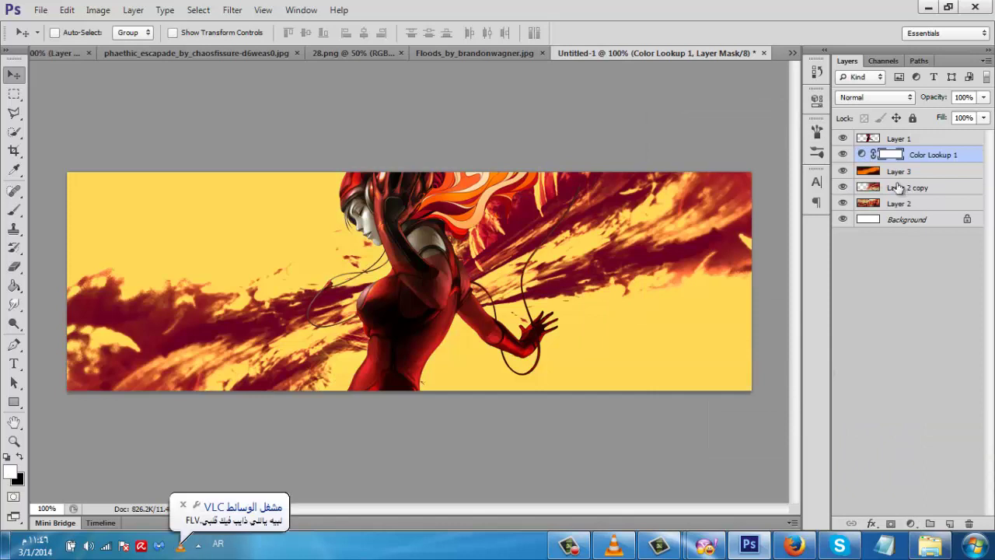
pyautogui.click(843, 139)
pyautogui.click(843, 139)
pyautogui.click(898, 139)
pyautogui.click(899, 172)
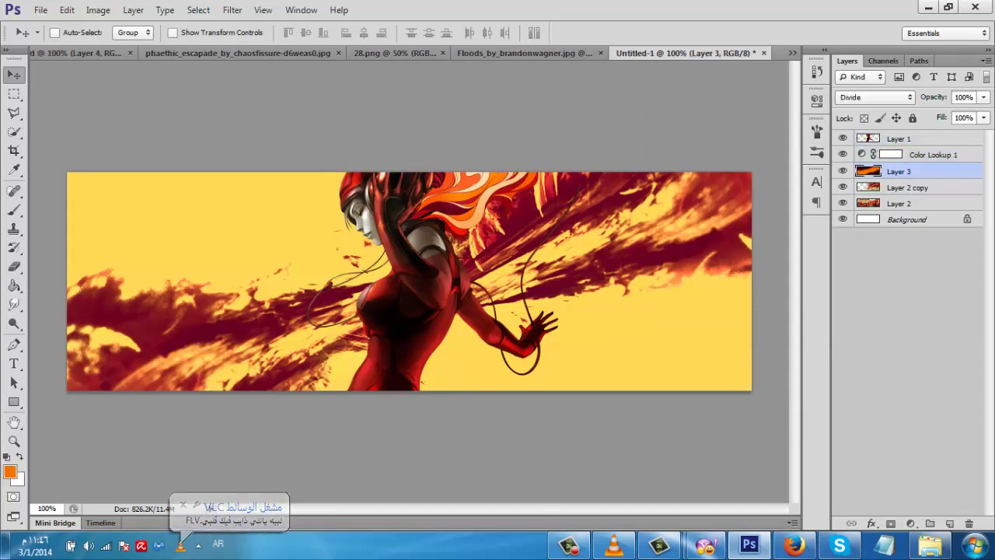
pyautogui.click(14, 265)
pyautogui.click(933, 155)
pyautogui.click(899, 171)
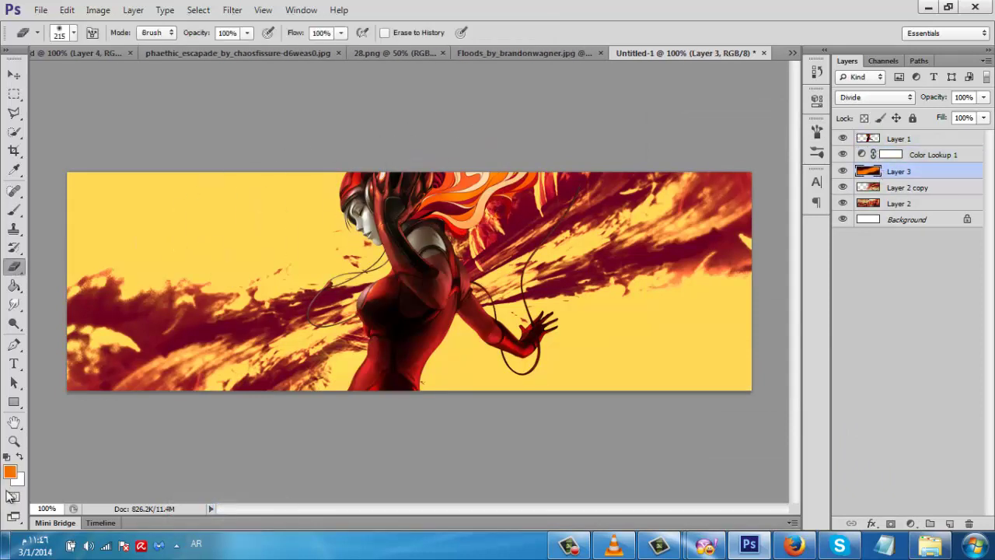
# - Set the foreground colour to a dark red sampled from the figure's suit
pyautogui.click(9, 471)
pyautogui.click(457, 286)
pyautogui.click(453, 291)
pyautogui.press('Return')
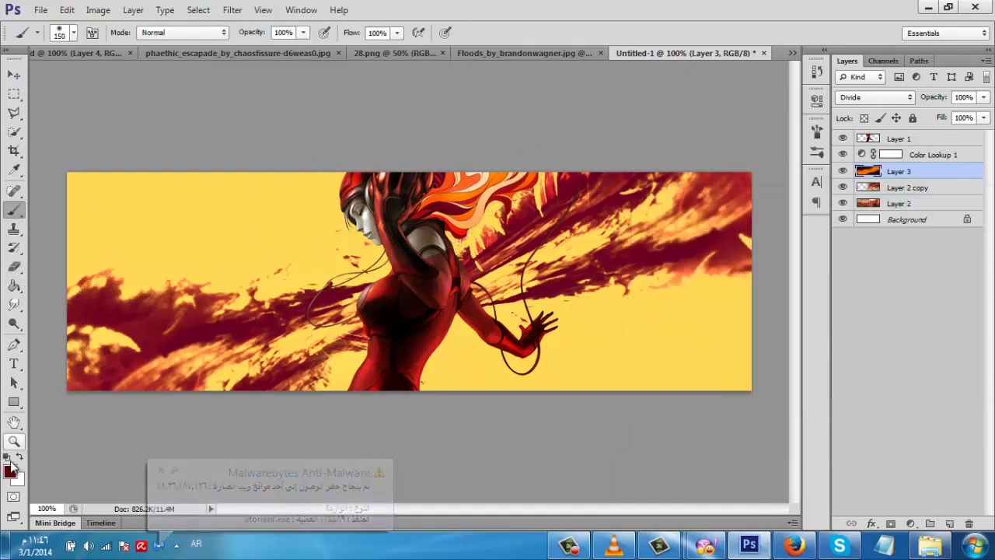
# - Check Layer 1 by toggling its visibility and move the figure slightly to the right
pyautogui.click(13, 76)
pyautogui.click(843, 138)
pyautogui.click(843, 138)
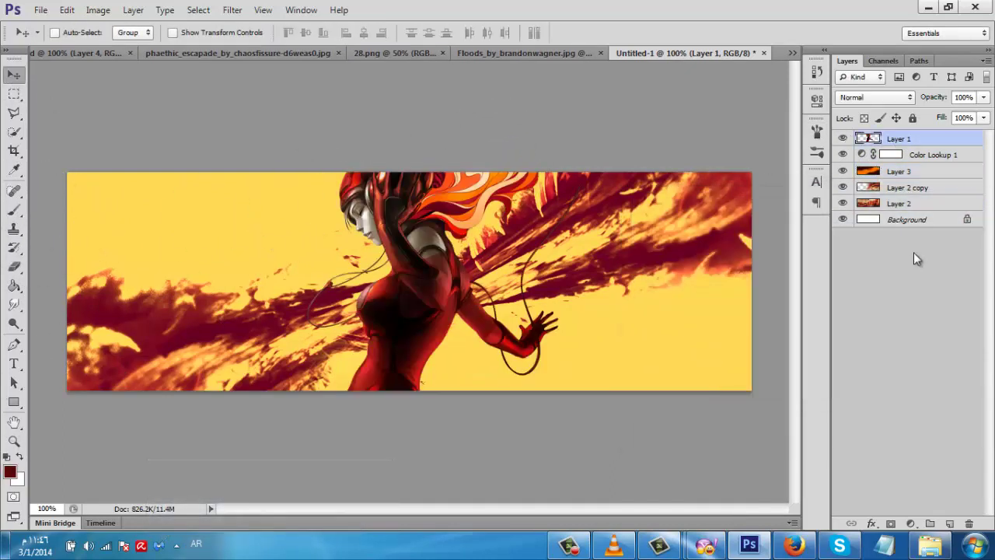
pyautogui.moveTo(501, 258); pyautogui.dragTo(518, 259)
# - Start a Pen path along the shoulder seam of the outstretched arm, down to the armpit and below it
pyautogui.hotkey('ctrl', '+')
pyautogui.hotkey('ctrl', '+')
pyautogui.rightClick(17, 325)
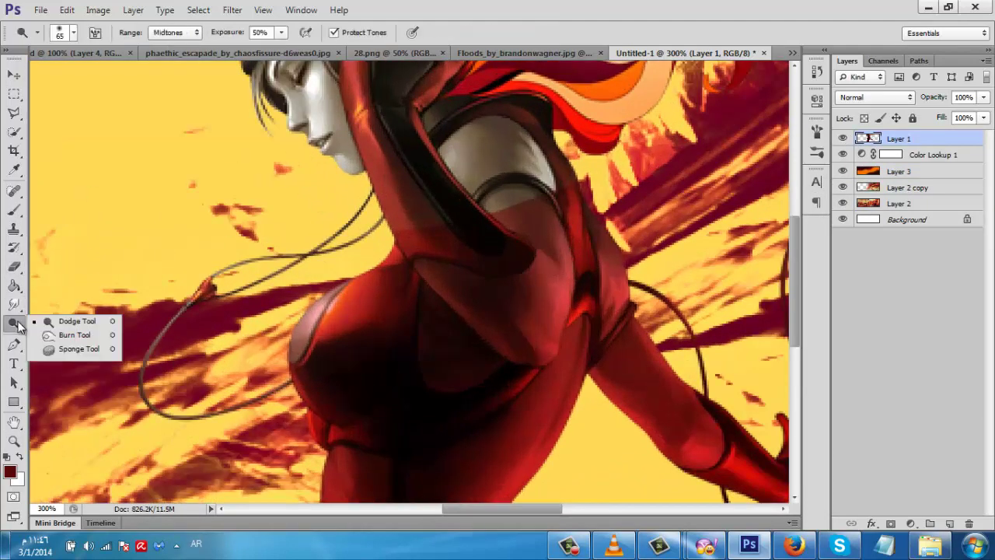
pyautogui.click(14, 346)
pyautogui.moveTo(511, 512); pyautogui.dragTo(536, 513)
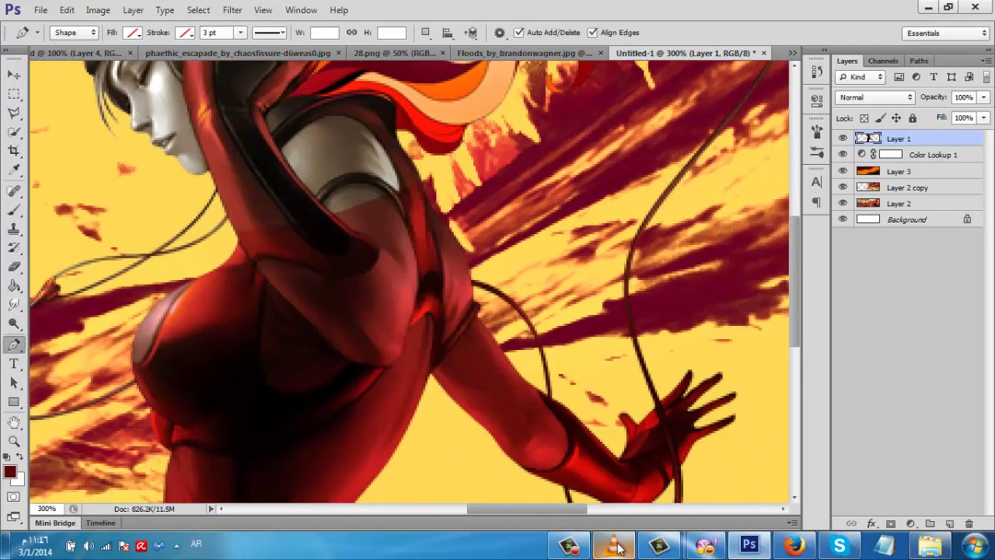
pyautogui.hotkey('ctrl', '+')
pyautogui.hotkey('ctrl', '+')
pyautogui.click(440, 126)
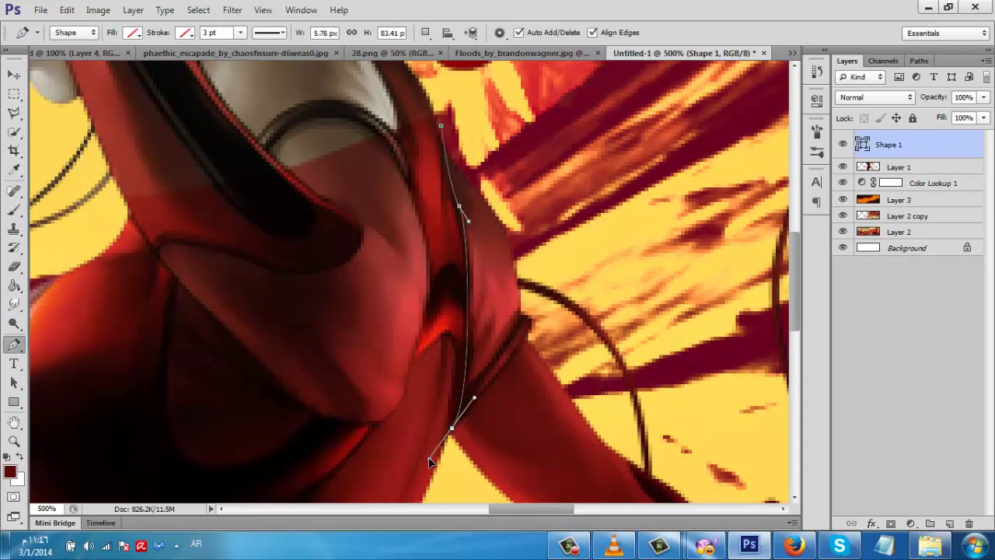
pyautogui.scroll(-2, 513, 466)
pyautogui.click(514, 470)
# - Continue the Pen path around the outstretched arm and its cord, back up toward the shoulder
pyautogui.scroll(-1, 514, 471)
pyautogui.hotkey('ctrl', '-')
pyautogui.hotkey('ctrl', '-')
pyautogui.hotkey('ctrl', '-')
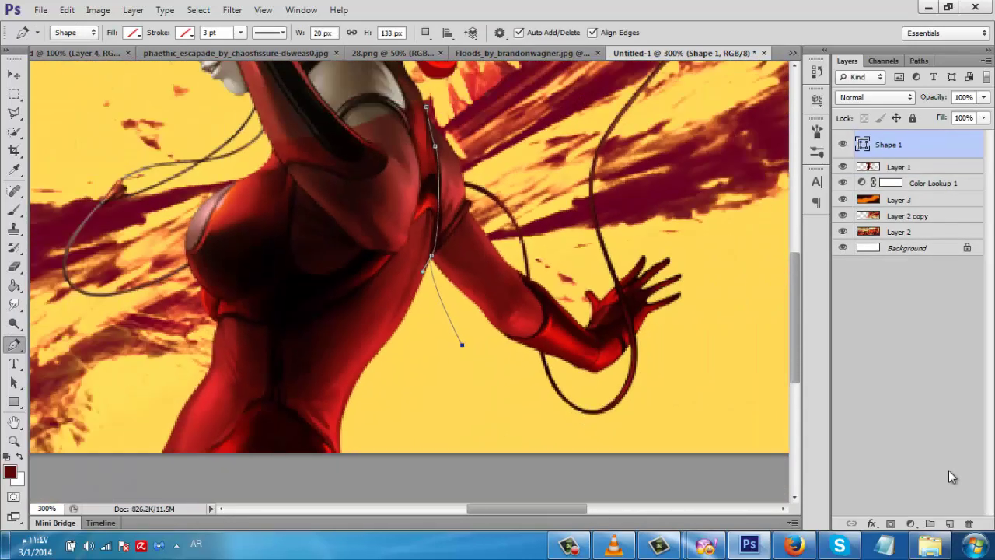
pyautogui.click(483, 384)
pyautogui.click(609, 416)
pyautogui.click(697, 370)
pyautogui.click(708, 234)
pyautogui.scroll(9, 756, 251)
pyautogui.click(723, 181)
pyautogui.click(732, 122)
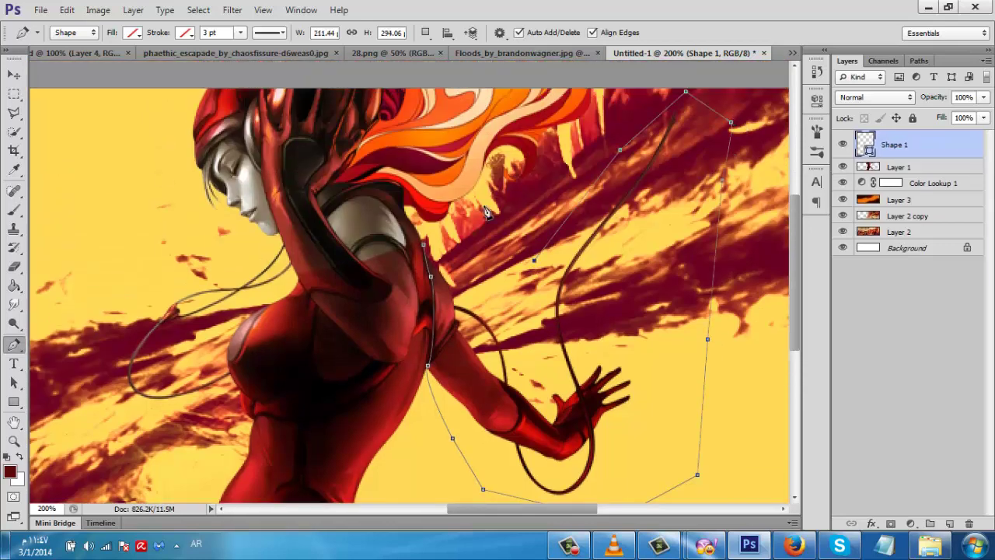
# - Select the outlined area, cut the arm from Layer 1, hide Shape 1, and paste the arm onto its own layer
pyautogui.click(890, 172)
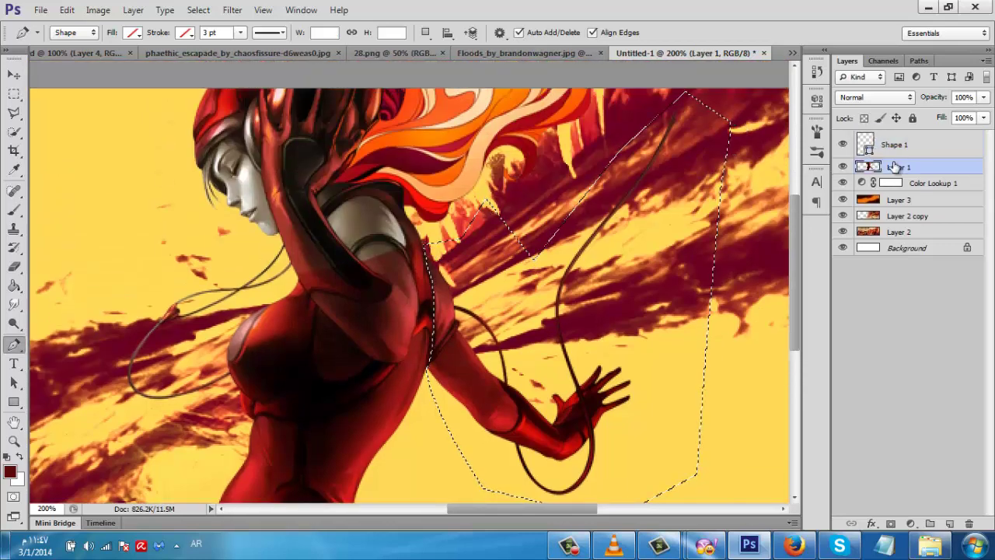
pyautogui.hotkey('ctrl', 'x')
pyautogui.click(844, 145)
pyautogui.hotkey('ctrl', 'v')
pyautogui.hotkey('ctrl', '-')
# - Flip the pasted arm horizontally and move it to the front side of the figure
pyautogui.hotkey('ctrl', 't')
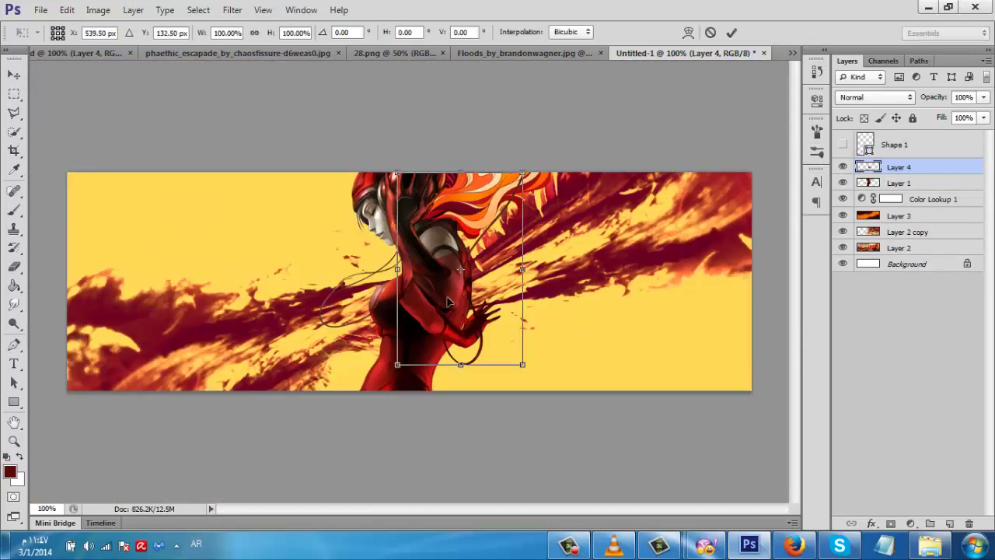
pyautogui.rightClick(381, 305)
pyautogui.click(420, 262)
pyautogui.moveTo(447, 328); pyautogui.dragTo(328, 329)
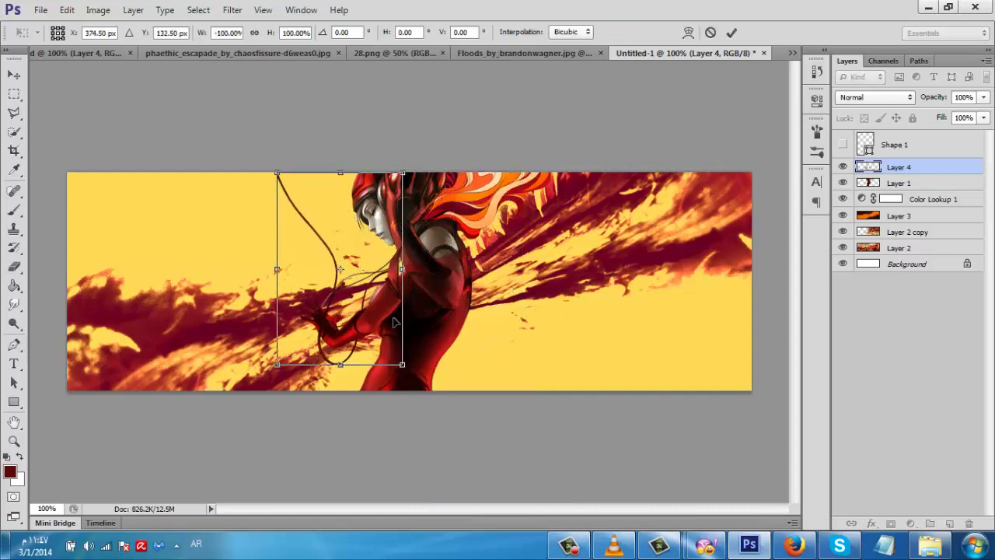
pyautogui.press('Return')
# - Move Layer 4 beneath Layer 1, rotate the arm clockwise, and shift it up against the figure's body
pyautogui.moveTo(899, 167); pyautogui.dragTo(898, 192)
pyautogui.hotkey('ctrl', 't')
pyautogui.moveTo(598, 274); pyautogui.dragTo(597, 335)
pyautogui.moveTo(378, 316); pyautogui.dragTo(375, 298)
pyautogui.press('Return')
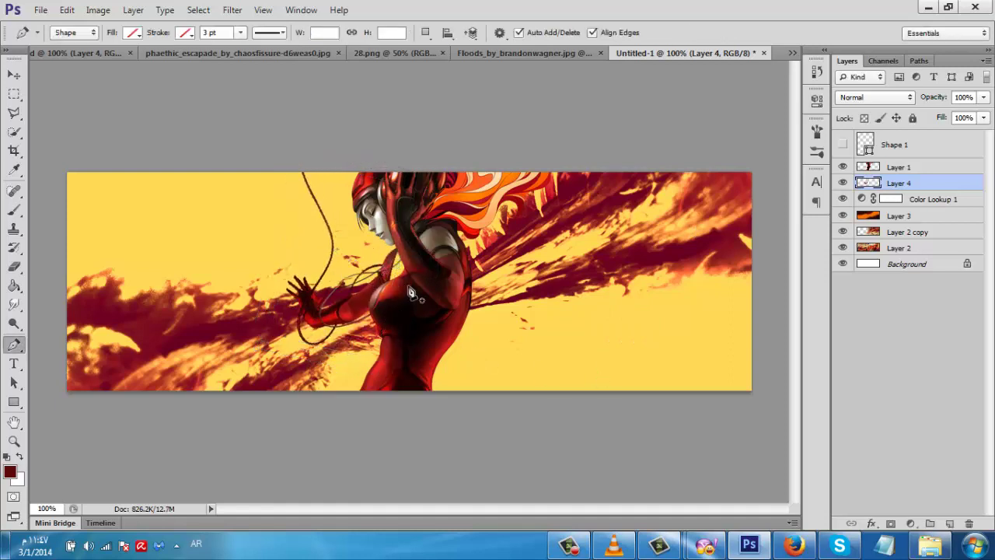
# - Undo the stray Pen point and fine-tune the rotation of the arm on Layer 4
pyautogui.click(411, 275)
pyautogui.hotkey('ctrl', 'z')
pyautogui.click(15, 76)
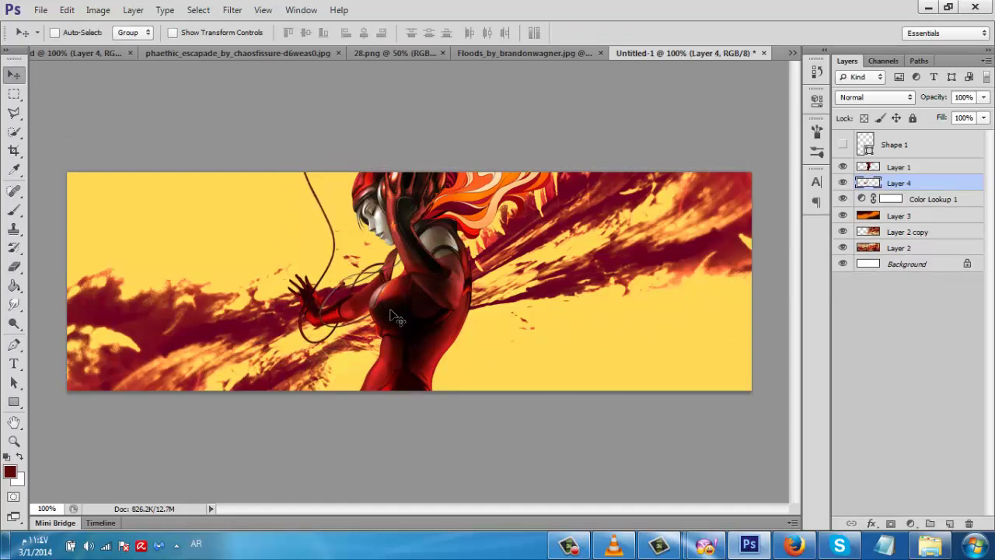
pyautogui.hotkey('ctrl', 't')
pyautogui.moveTo(547, 303); pyautogui.dragTo(549, 300)
pyautogui.press('Return')
# - Outline a small piece of the arm near the chest on Layer 4 with the Polygonal Lasso and copy it to a new layer
pyautogui.hotkey('ctrl', '+')
pyautogui.hotkey('ctrl', '+')
pyautogui.press('l')
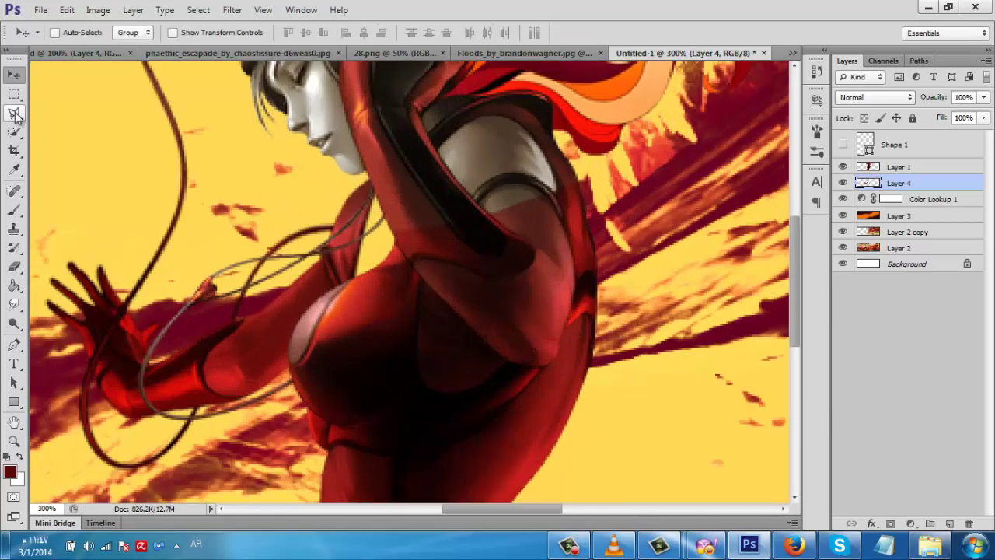
pyautogui.click(341, 179)
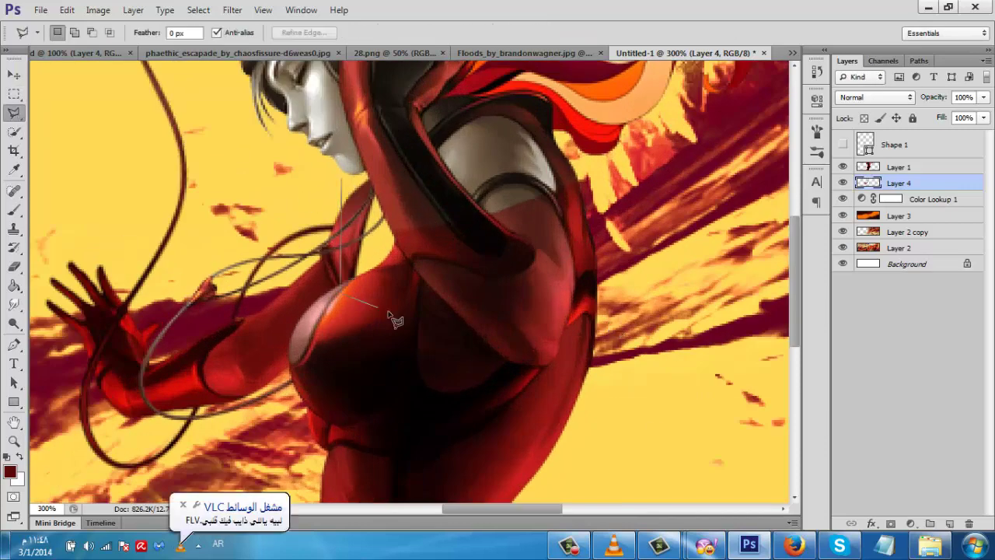
pyautogui.hotkey('ctrl', 'j')
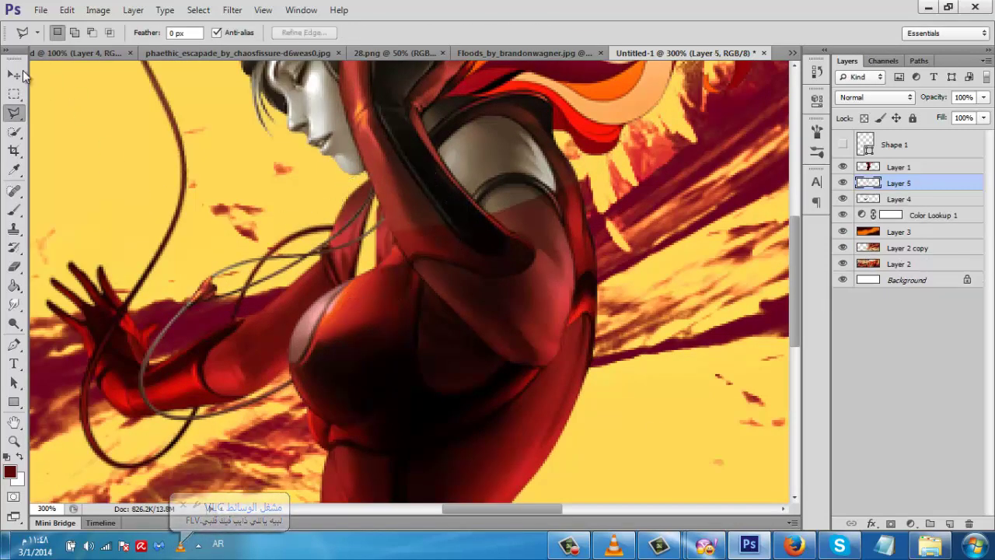
# - Shift the copied arm piece into the gap between the chest and the raised forearm, and duplicate it
pyautogui.click(14, 74)
pyautogui.moveTo(476, 277); pyautogui.dragTo(496, 283)
pyautogui.hotkey('ctrl', 't')
pyautogui.press('Return')
pyautogui.hotkey('ctrl', 'j')
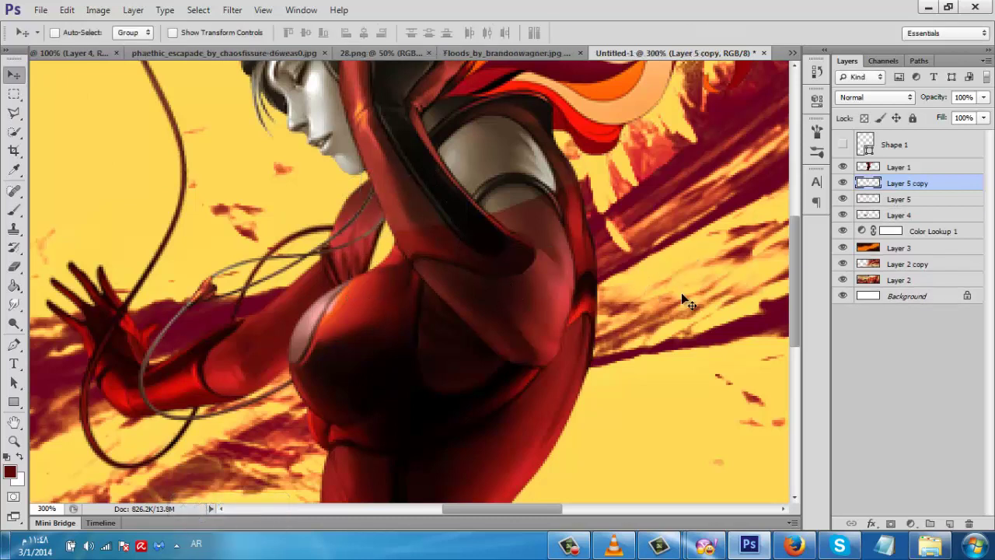
# - Rotate the duplicated piece about 3.7 degrees to cover the gap, and make one more copy of it beneath Layer 5
pyautogui.hotkey('ctrl', 't')
pyautogui.moveTo(625, 258); pyautogui.dragTo(625, 274)
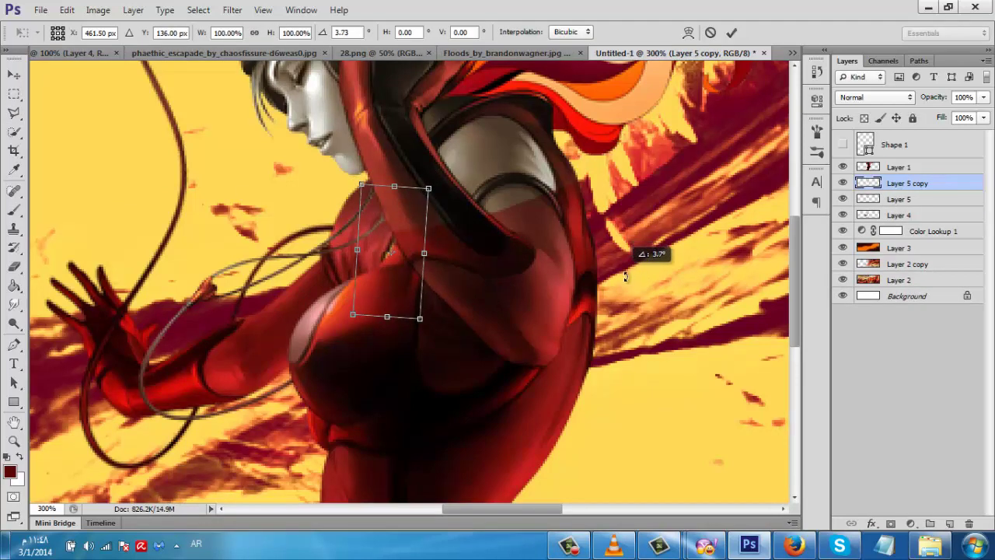
pyautogui.press('Return')
pyautogui.hotkey('ctrl', 'j')
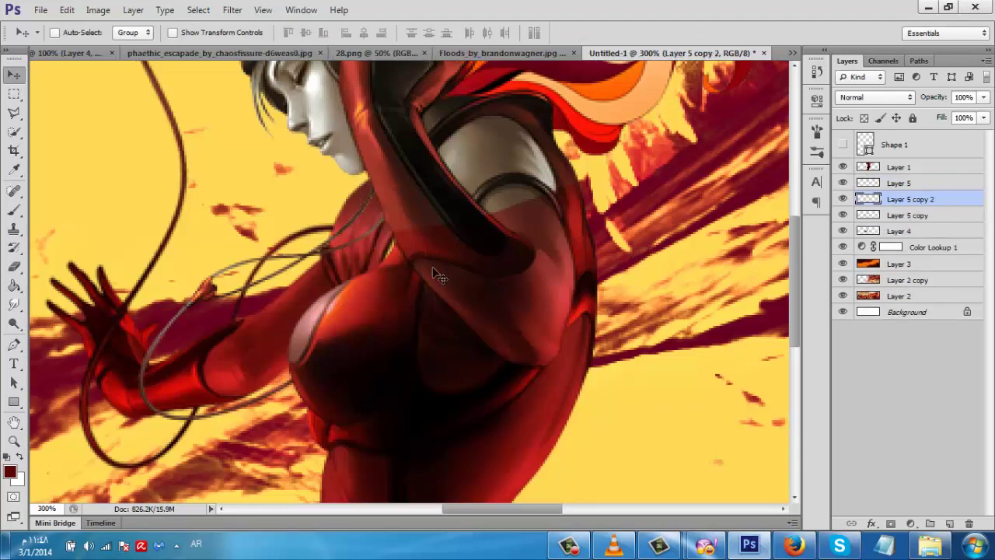
pyautogui.hotkey('ctrl', '1')
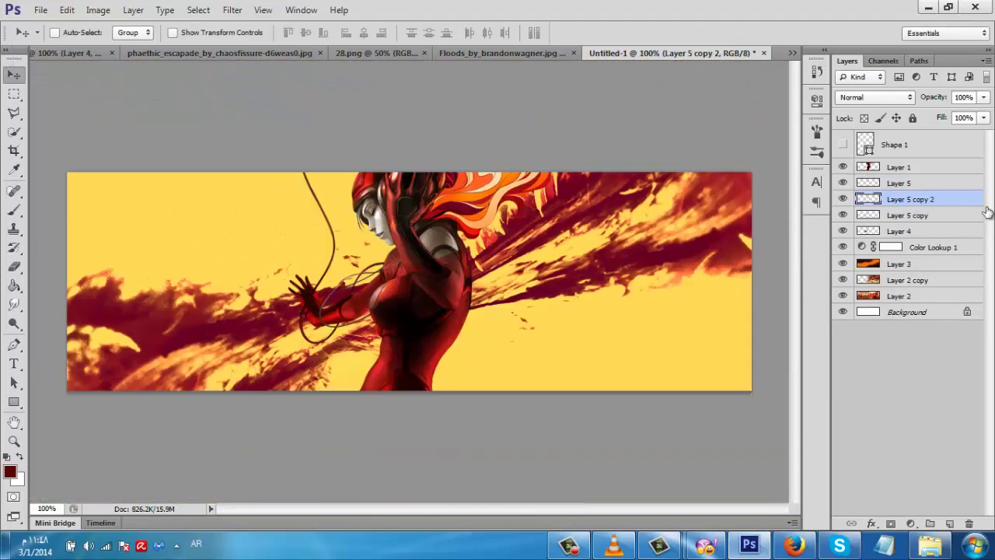
# - On Layer 1, start a Pen tool outline along the inner edge of the hair beside the gloved hand and shoulder
pyautogui.click(898, 169)
pyautogui.hotkey('ctrl', '+')
pyautogui.hotkey('ctrl', '+')
pyautogui.hotkey('ctrl', '+')
pyautogui.scroll(5, 409, 281)
pyautogui.click(14, 344)
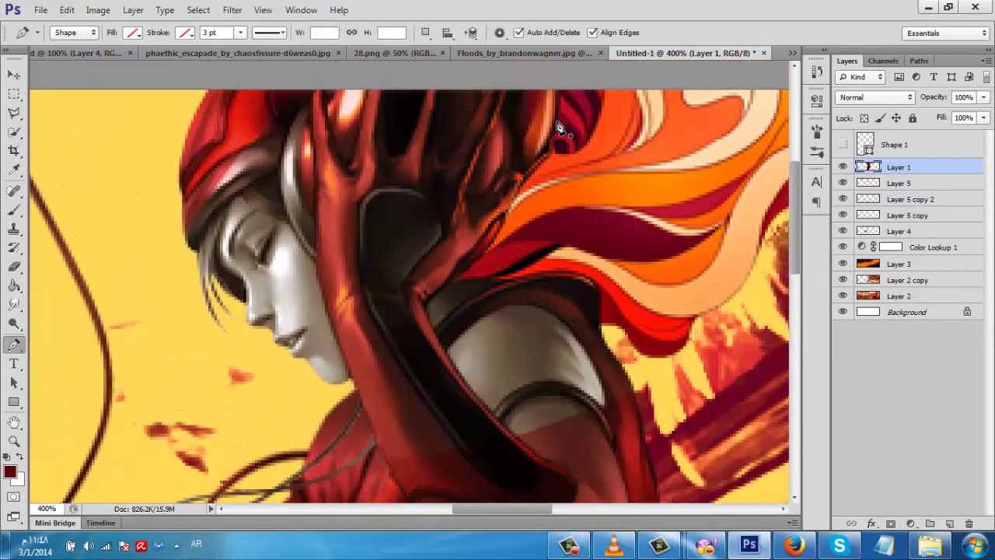
pyautogui.scroll(1, 559, 117)
pyautogui.click(587, 187)
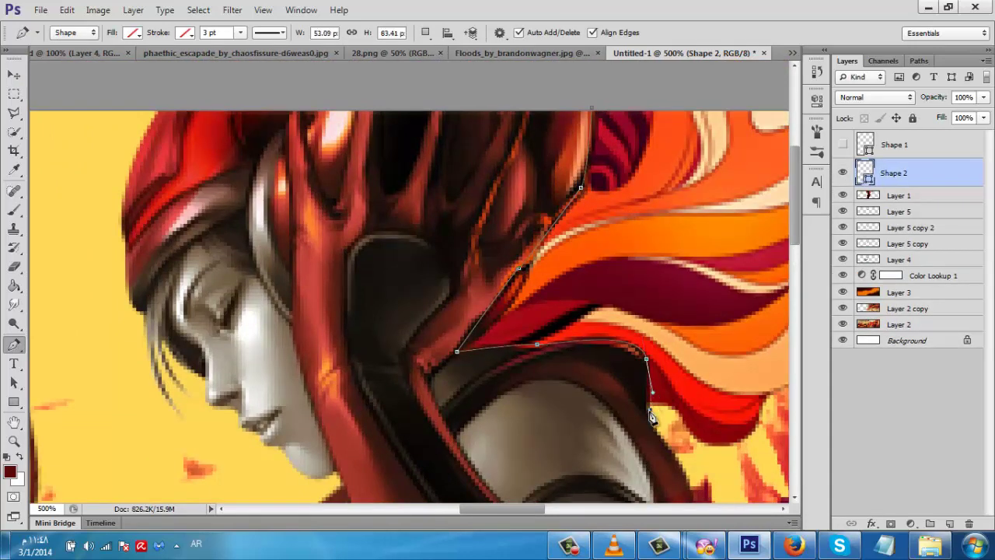
pyautogui.click(708, 462)
# - Carry the Pen outline around the outer side of the flame-coloured hair and close it above the canvas
pyautogui.hotkey('ctrl', '-')
pyautogui.hotkey('ctrl', '-')
pyautogui.click(703, 380)
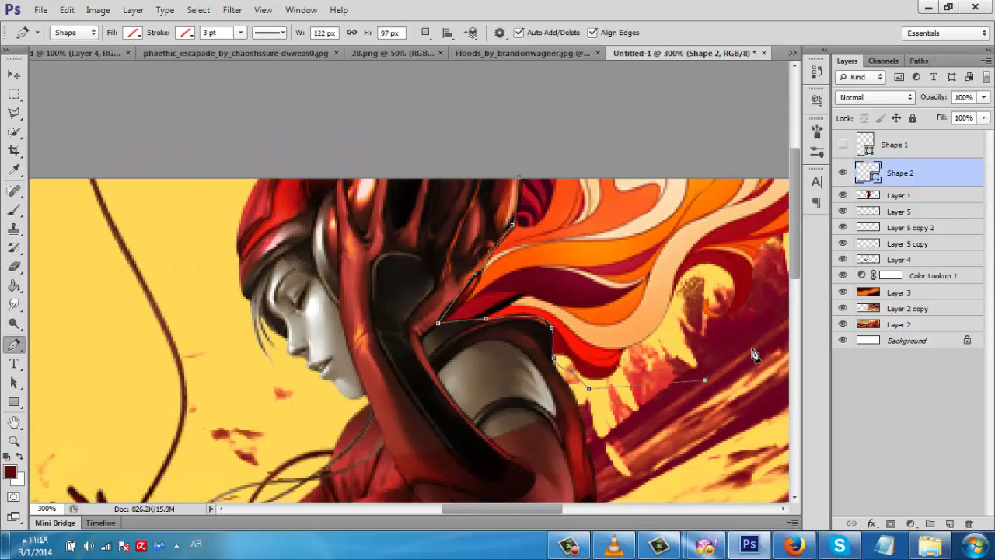
pyautogui.click(753, 350)
pyautogui.moveTo(502, 509); pyautogui.dragTo(532, 519)
pyautogui.click(662, 247)
pyautogui.click(669, 144)
pyautogui.moveTo(527, 102); pyautogui.dragTo(520, 102)
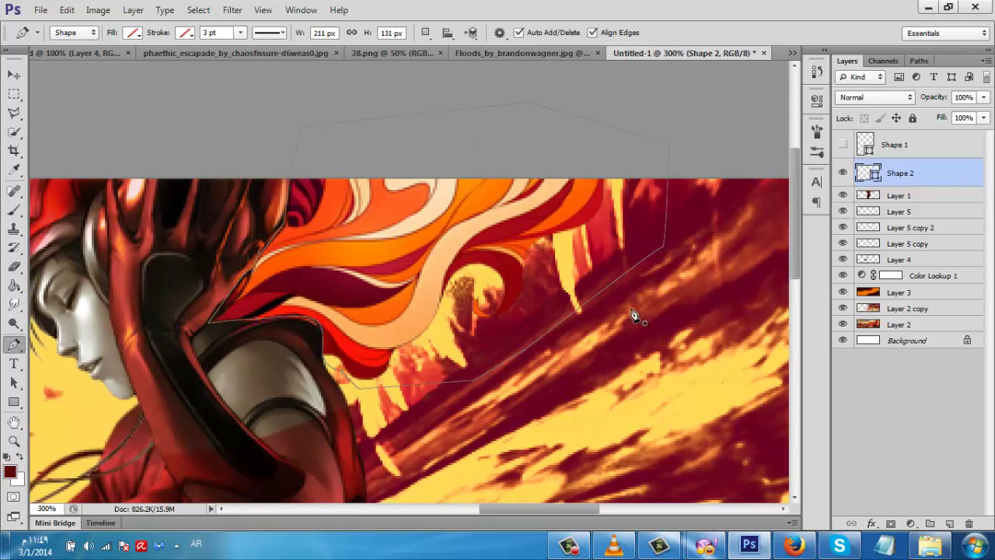
# - Load Shape 2 as a selection, hide the shape, and cut the hair from Layer 1
pyautogui.keyDown('ctrl'); pyautogui.click(876, 175); pyautogui.keyUp('ctrl')
pyautogui.click(842, 172)
pyautogui.click(888, 201)
pyautogui.hotkey('ctrl', 'x')
pyautogui.hotkey('ctrl', '-')
pyautogui.hotkey('ctrl', '-')
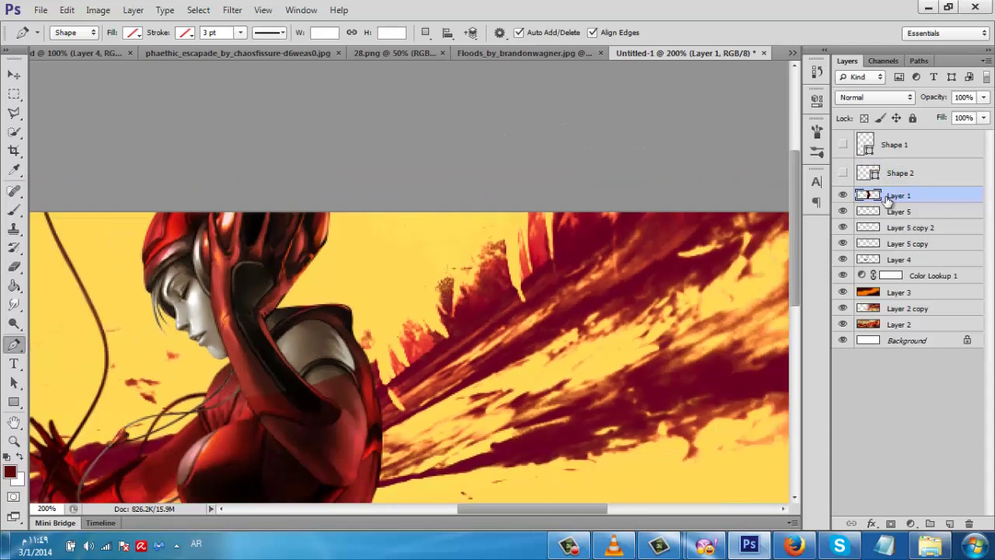
# - Paste the hair onto its own layer, move it away behind the figure, and add a vertically flipped copy below it
pyautogui.hotkey('ctrl', 'v')
pyautogui.press('v')
pyautogui.moveTo(436, 280); pyautogui.dragTo(609, 224)
pyautogui.hotkey('ctrl', 't')
pyautogui.rightClick(616, 313)
pyautogui.click(632, 291)
pyautogui.press('Return')
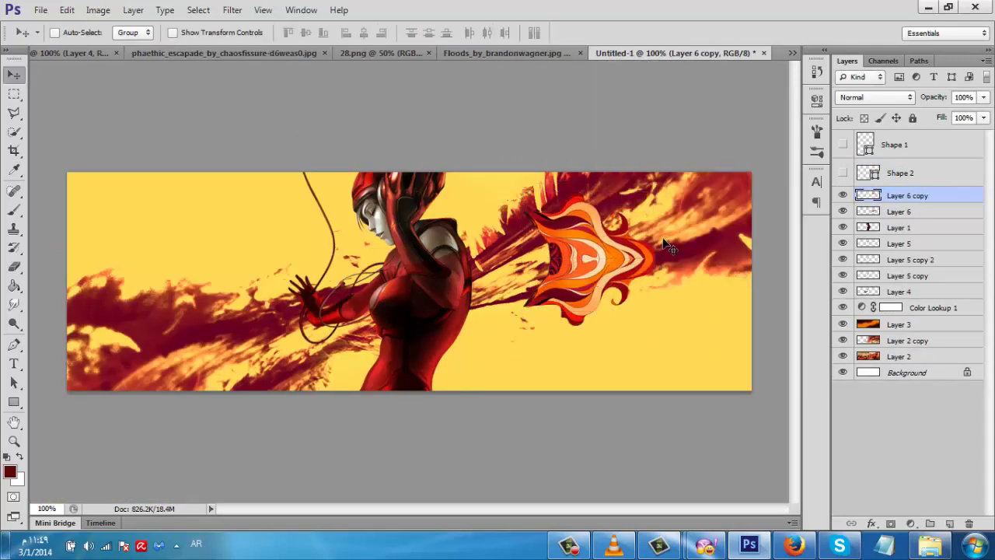
# - Merge the two hair layers, then rotate the merged hair and position it against the back of the figure's head
pyautogui.keyDown('ctrl'); pyautogui.click(876, 214); pyautogui.keyUp('ctrl')
pyautogui.hotkey('ctrl', 'e')
pyautogui.hotkey('ctrl', 'd')
pyautogui.hotkey('ctrl', 't')
pyautogui.moveTo(705, 222); pyautogui.dragTo(713, 275)
pyautogui.moveTo(621, 257); pyautogui.dragTo(525, 190)
pyautogui.moveTo(604, 245); pyautogui.dragTo(578, 107)
pyautogui.moveTo(519, 213); pyautogui.dragTo(461, 174)
pyautogui.moveTo(596, 199); pyautogui.dragTo(596, 227)
pyautogui.moveTo(466, 177); pyautogui.dragTo(483, 174)
pyautogui.press('Return')
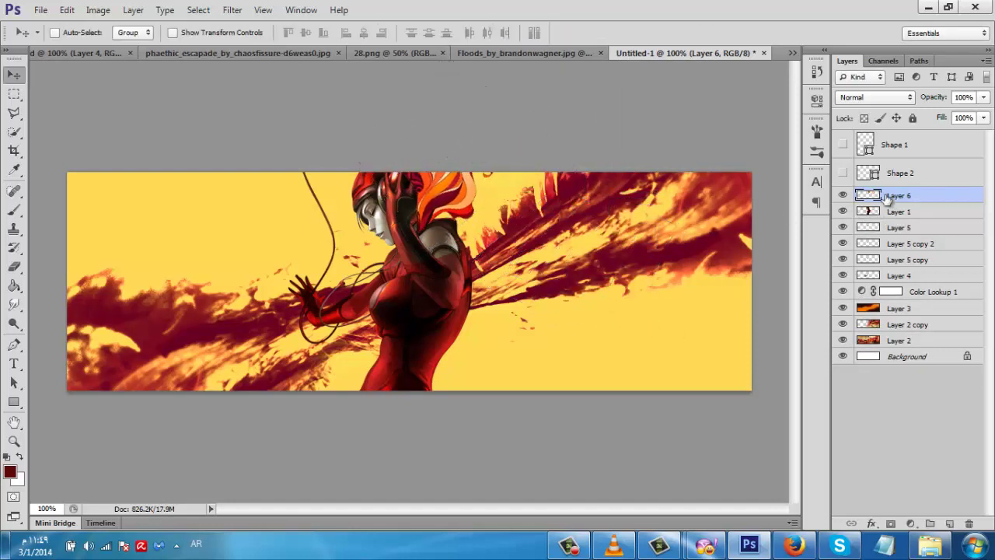
# - Move Layer 6 beneath Layer 1 and rotate the hair clockwise by about 8 degrees
pyautogui.moveTo(887, 198); pyautogui.dragTo(890, 219)
pyautogui.hotkey('ctrl', 't')
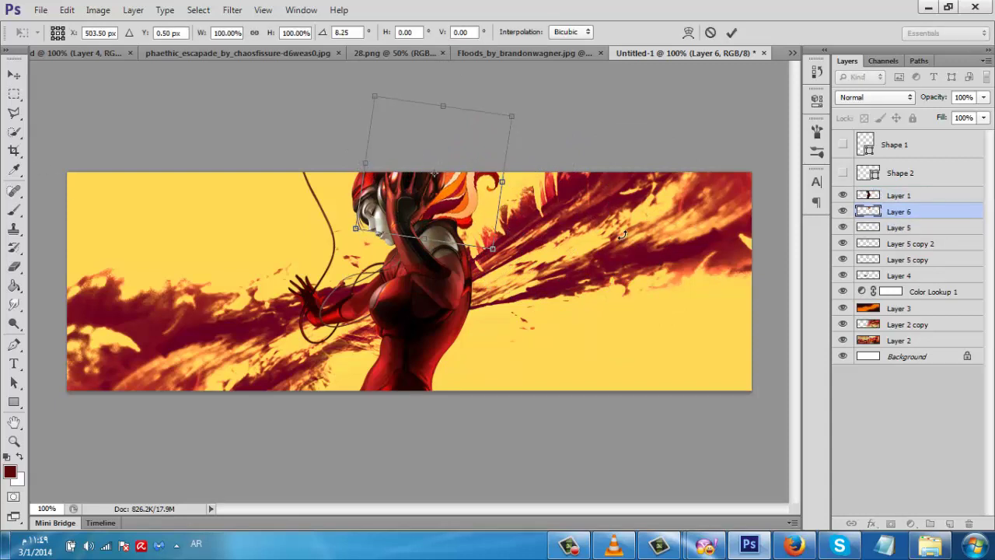
pyautogui.press('Return')
# - Select all the figure's layers from Layer 1 to Layer 4 and shift the figure slightly to the right
pyautogui.keyDown('shift'); pyautogui.click(892, 196); pyautogui.keyUp('shift')
pyautogui.keyDown('shift'); pyautogui.click(868, 275); pyautogui.keyUp('shift')
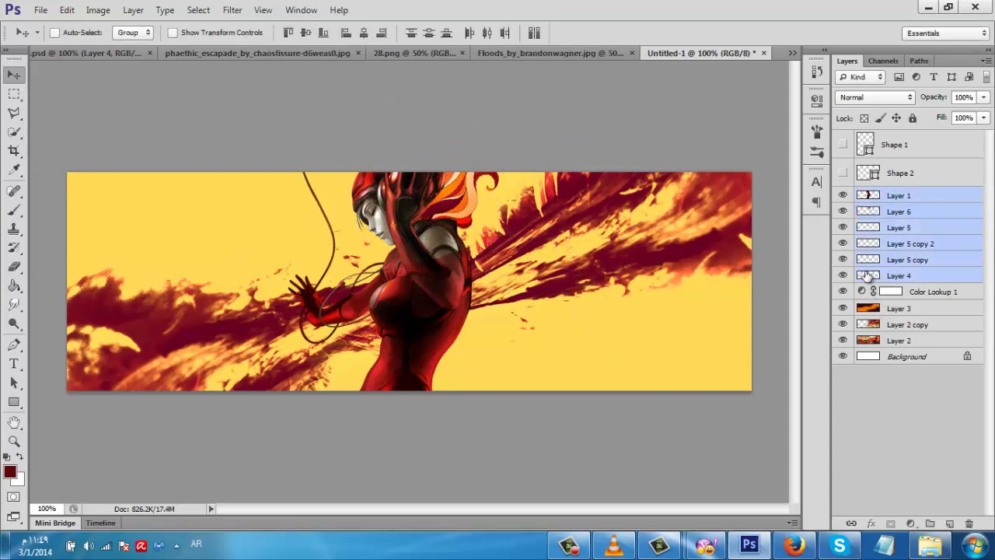
pyautogui.moveTo(573, 252); pyautogui.dragTo(583, 252)
# - Sample orange fe6302 from the hair as the foreground colour and dab it with the 150 px soft brush beside the hair on Layer 3
pyautogui.click(864, 308)
pyautogui.click(10, 471)
pyautogui.click(477, 203)
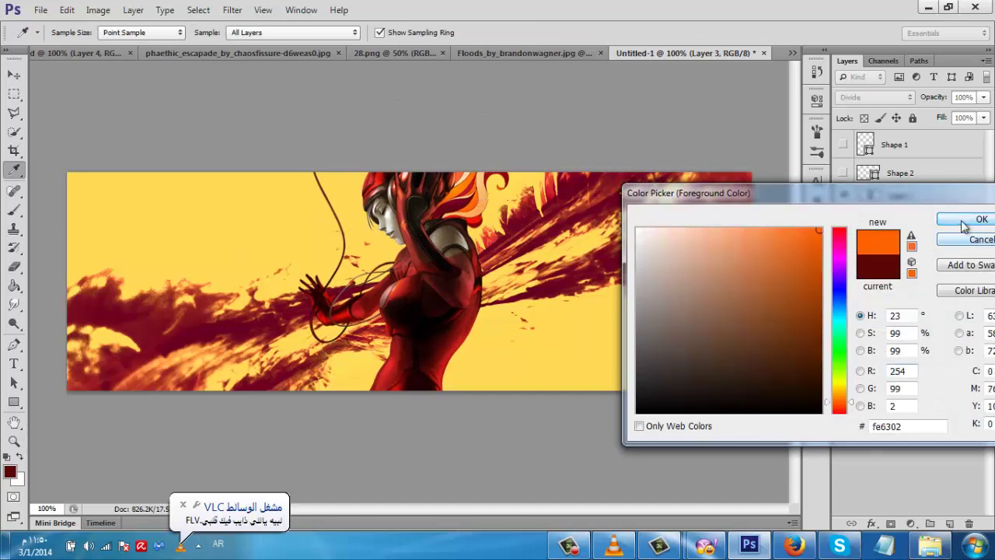
pyautogui.click(962, 223)
pyautogui.click(524, 204)
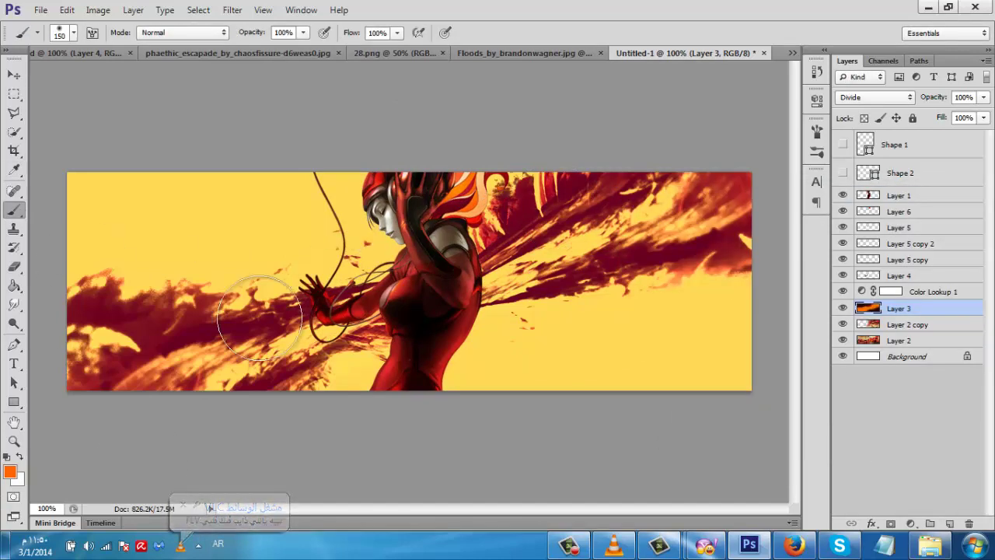
# - Set the foreground colour to dark red 560805 and return to the Move tool
pyautogui.click(9, 470)
pyautogui.click(521, 282)
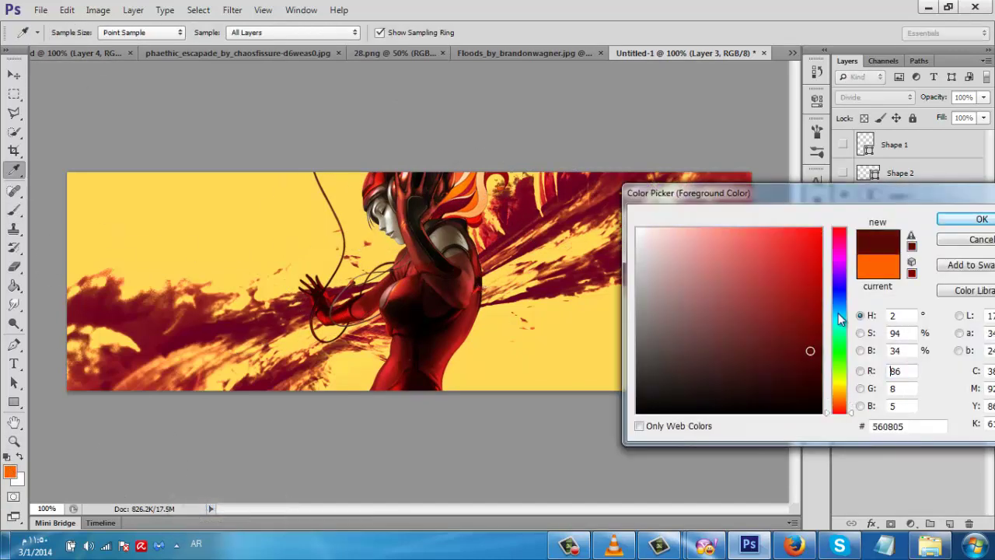
pyautogui.click(977, 220)
pyautogui.click(14, 76)
# - Delete the hidden Shape 1 and Shape 2 layers
pyautogui.click(902, 195)
pyautogui.click(902, 174)
pyautogui.keyDown('shift'); pyautogui.click(896, 146); pyautogui.keyUp('shift')
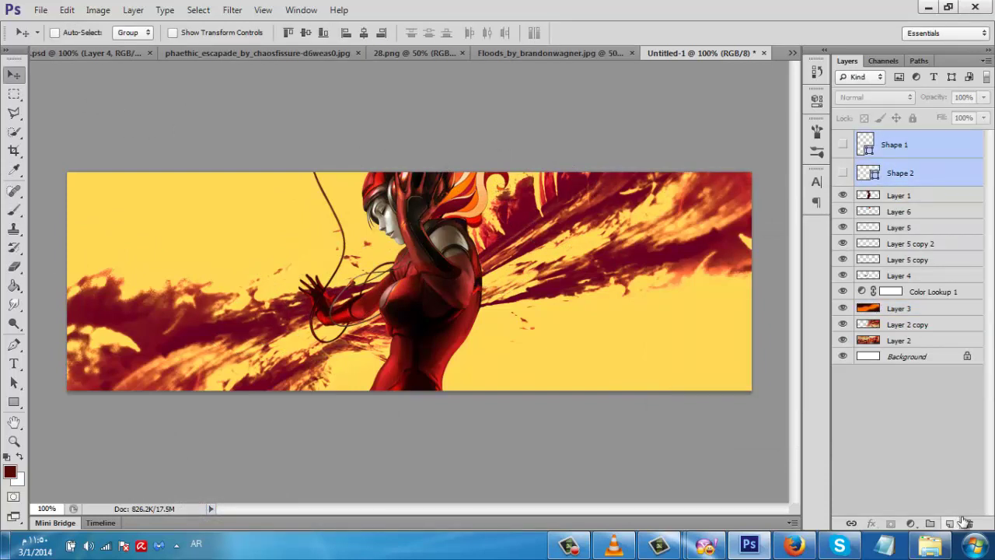
pyautogui.click(968, 523)
# - Add an Exposure adjustment layer above Layer 1 and adjust it to brighten the banner
pyautogui.click(909, 523)
pyautogui.click(879, 311)
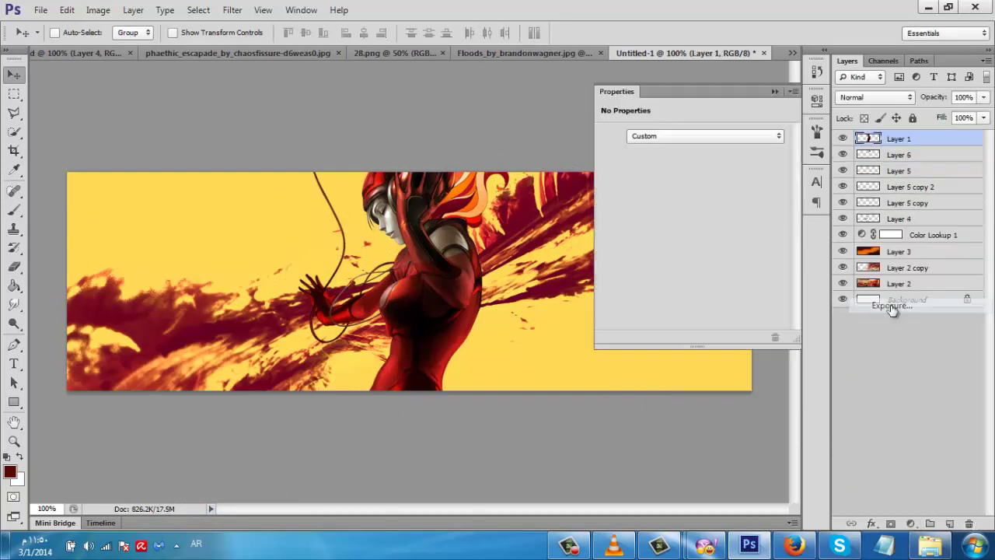
pyautogui.moveTo(692, 200); pyautogui.dragTo(696, 200)
pyautogui.moveTo(692, 174); pyautogui.dragTo(695, 203)
pyautogui.click(776, 92)
# - Compare the banner with and without the Exposure adjustment, and set the adjustment layer's opacity to 61%
pyautogui.click(843, 139)
pyautogui.click(843, 140)
pyautogui.click(984, 98)
pyautogui.moveTo(985, 114); pyautogui.dragTo(956, 115)
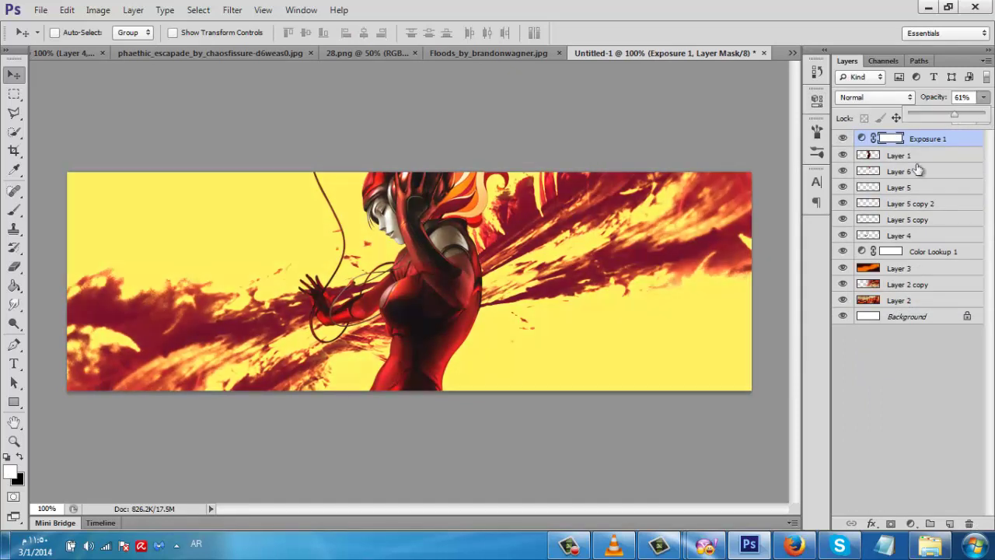
# - Add an empty layer above Exposure 1 and group the figure's layers from Layer 1 to Layer 4
pyautogui.click(903, 142)
pyautogui.hotkey('ctrl', 'shift', 'alt', 'n')
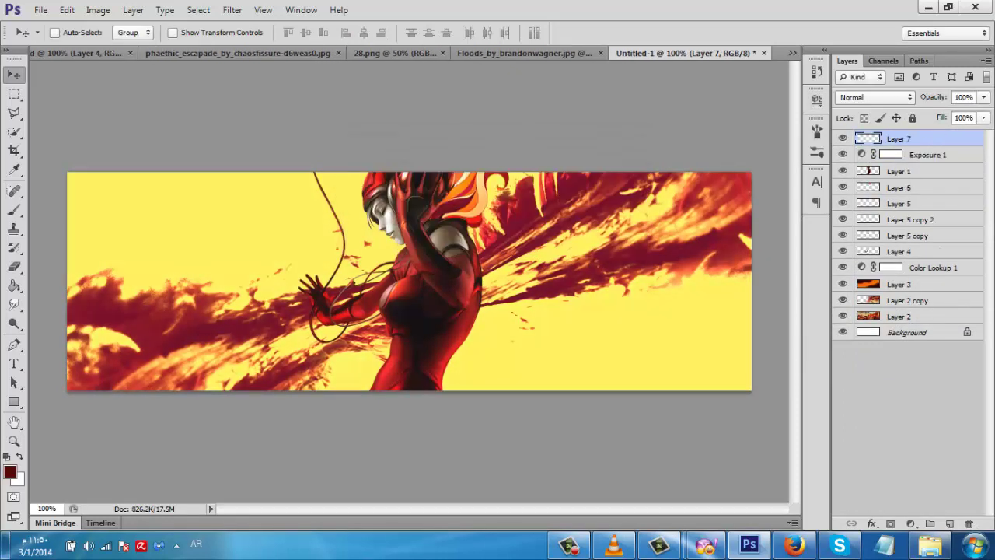
pyautogui.click(843, 172)
pyautogui.click(843, 171)
pyautogui.click(900, 252)
pyautogui.keyDown('shift'); pyautogui.click(899, 175); pyautogui.keyUp('shift')
pyautogui.hotkey('ctrl', 'g')
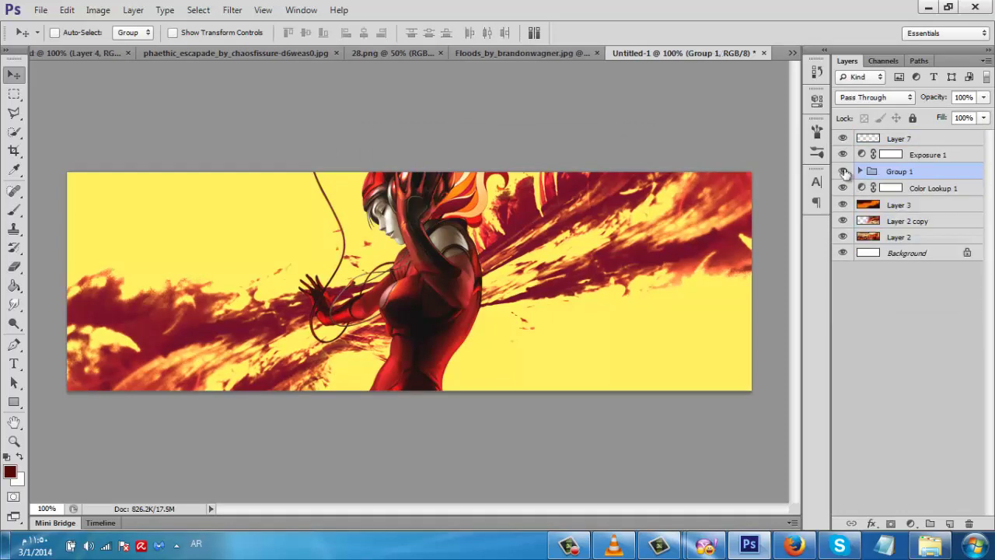
# - Stamp the visible background without Group 1 into Layer 7, and move Layer 7 beneath the group
pyautogui.click(843, 171)
pyautogui.click(888, 138)
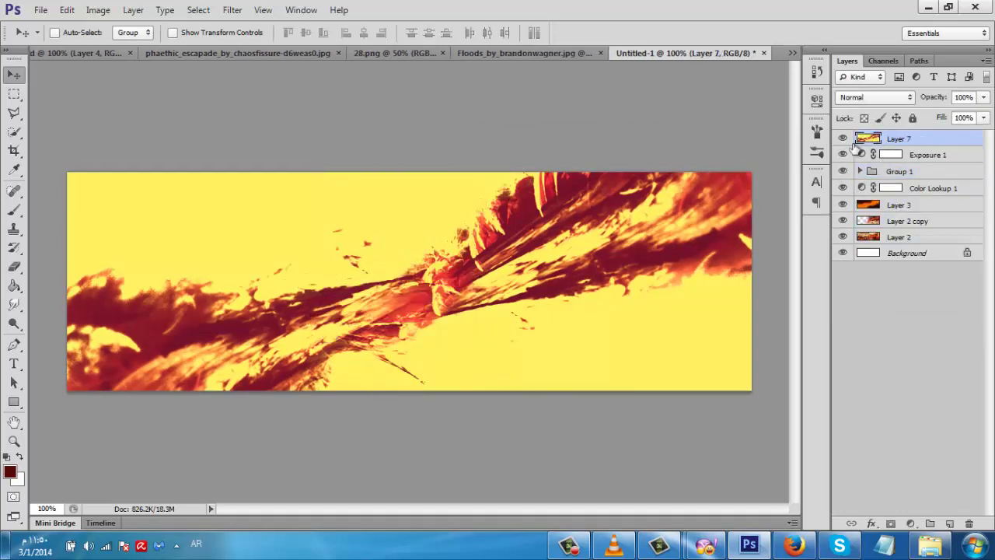
pyautogui.moveTo(904, 179); pyautogui.dragTo(894, 182)
# - Add a new layer above Layer 7 and browse the brush presets down to the splatter brushes
pyautogui.press('b')
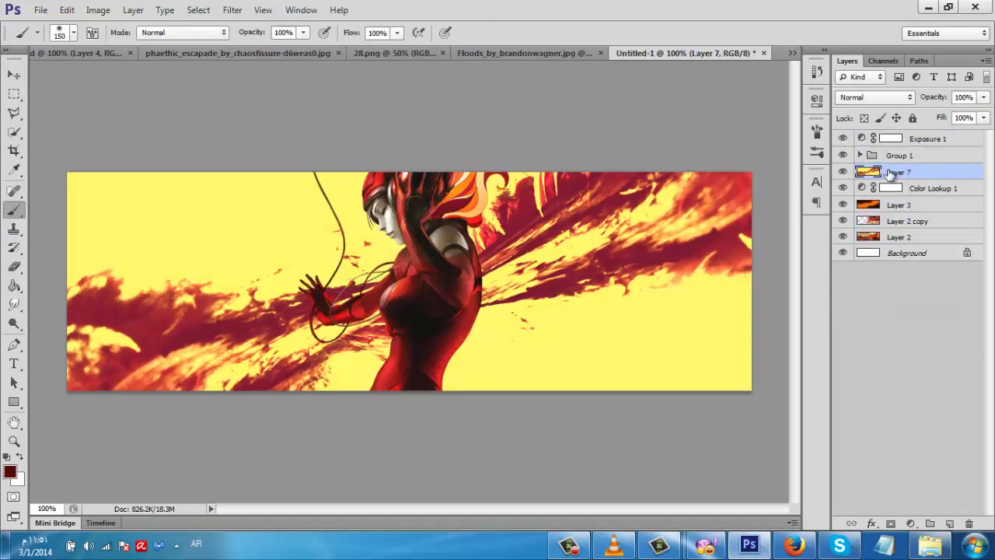
pyautogui.hotkey('ctrl', 'shift', 'n')
pyautogui.press('Return')
pyautogui.rightClick(440, 264)
pyautogui.scroll(-10, 601, 440)
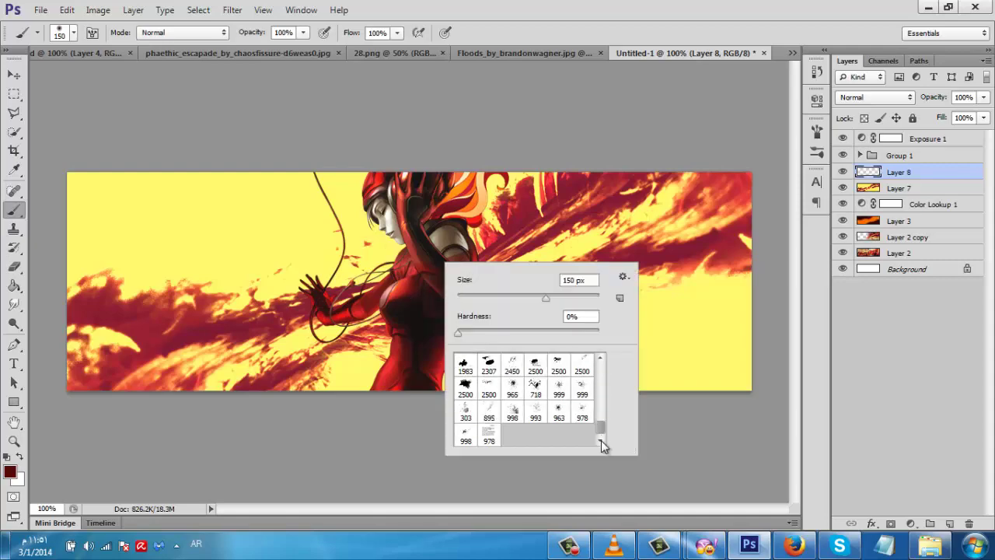
# - Switch to the phaethic_escapade document and paste the dark red brush splatter there as a new layer
pyautogui.click(14, 76)
pyautogui.click(525, 54)
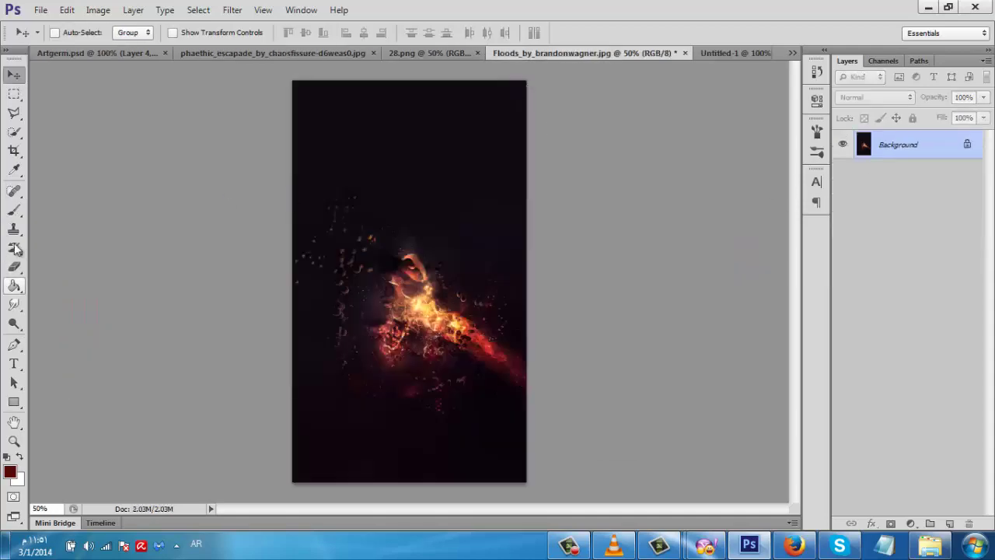
pyautogui.click(14, 210)
pyautogui.click(401, 51)
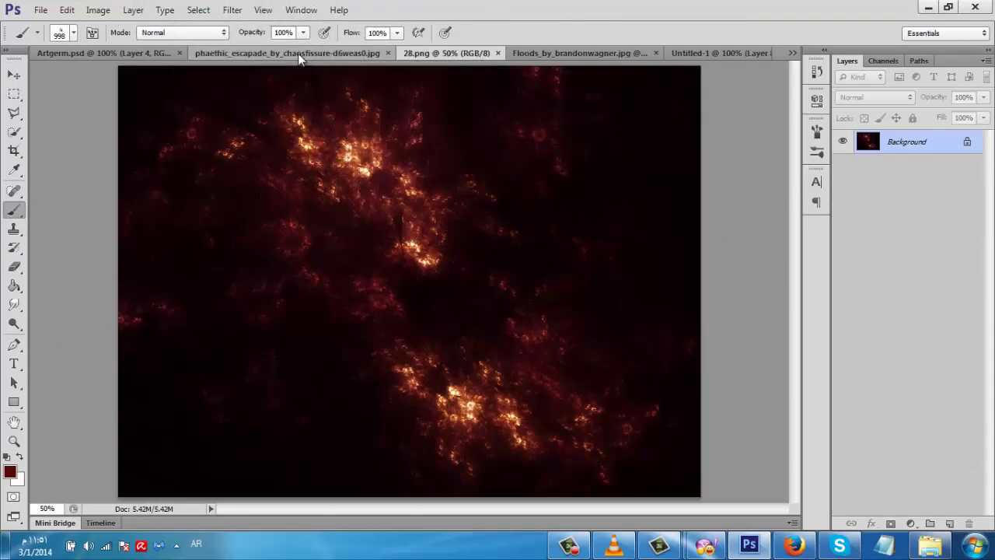
pyautogui.click(298, 53)
pyautogui.hotkey('ctrl', 'v')
pyautogui.press('v')
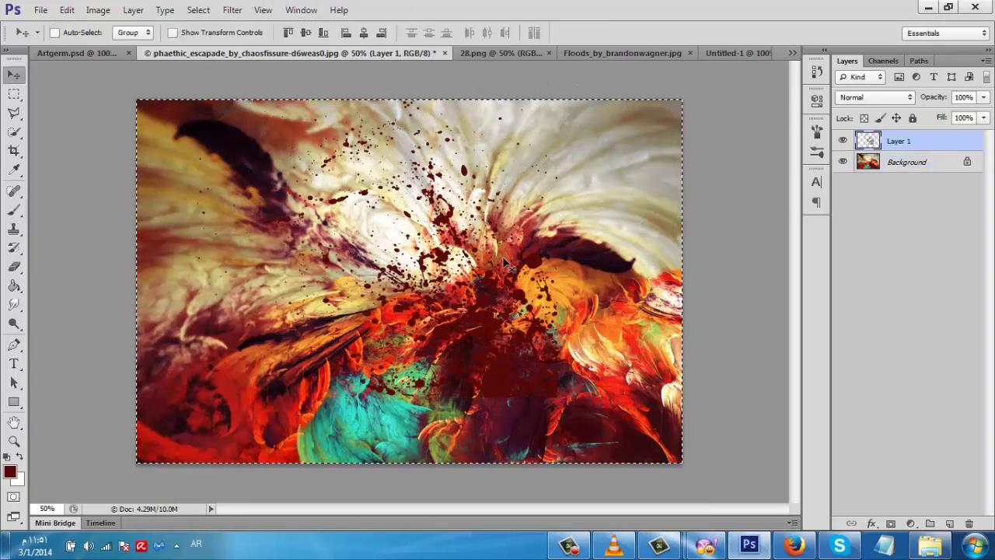
# - Bring the splatter into the banner beneath Group 1, rotate it about 86 degrees, and position it behind the figure
pyautogui.moveTo(505, 260); pyautogui.dragTo(562, 227)
pyautogui.hotkey('ctrl', 't')
pyautogui.moveTo(712, 147); pyautogui.dragTo(373, 467)
pyautogui.moveTo(218, 299); pyautogui.dragTo(425, 186)
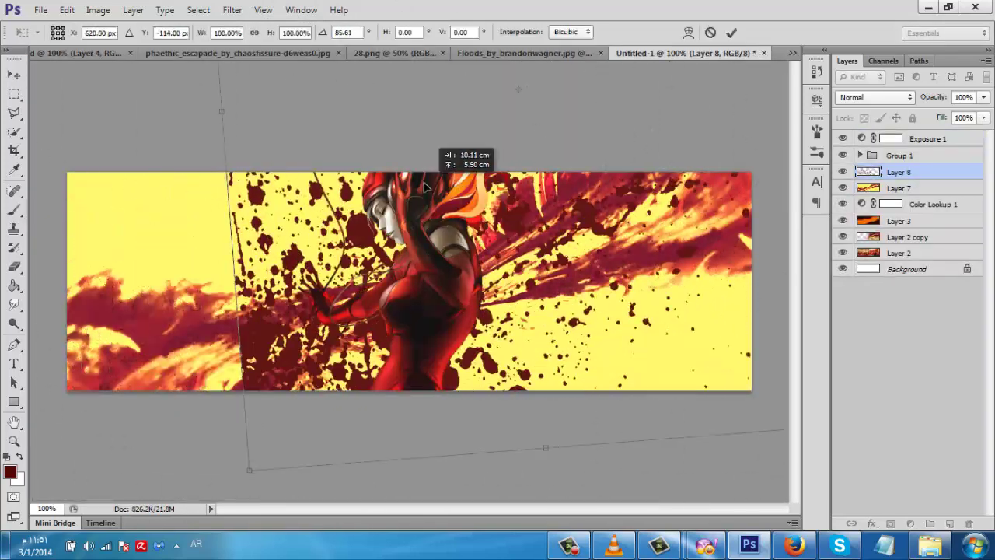
pyautogui.press('Return')
# - Shift the splatter on Layer 8 slightly and erase its hard edge and the blots in front of the figure
pyautogui.moveTo(550, 292)
pyautogui.mouseDown()
pyautogui.moveTo(519, 285)
pyautogui.moveTo(518, 304)
pyautogui.mouseUp()
pyautogui.click(16, 268)
pyautogui.moveTo(266, 268)
pyautogui.mouseDown()
pyautogui.moveTo(235, 238)
pyautogui.moveTo(283, 370)
pyautogui.moveTo(283, 406)
pyautogui.mouseUp()
# - Bring a second copy of the splatter from the phaethic_escapade document into the banner, rotate it, and place it across the figure
pyautogui.click(14, 75)
pyautogui.click(214, 56)
pyautogui.moveTo(461, 216)
pyautogui.mouseDown()
pyautogui.moveTo(752, 50)
pyautogui.moveTo(292, 270)
pyautogui.mouseUp()
pyautogui.hotkey('ctrl', 't')
pyautogui.moveTo(556, 400); pyautogui.dragTo(523, 86)
pyautogui.moveTo(436, 171); pyautogui.dragTo(563, 331)
pyautogui.moveTo(664, 263); pyautogui.dragTo(393, 338)
pyautogui.press('Return')
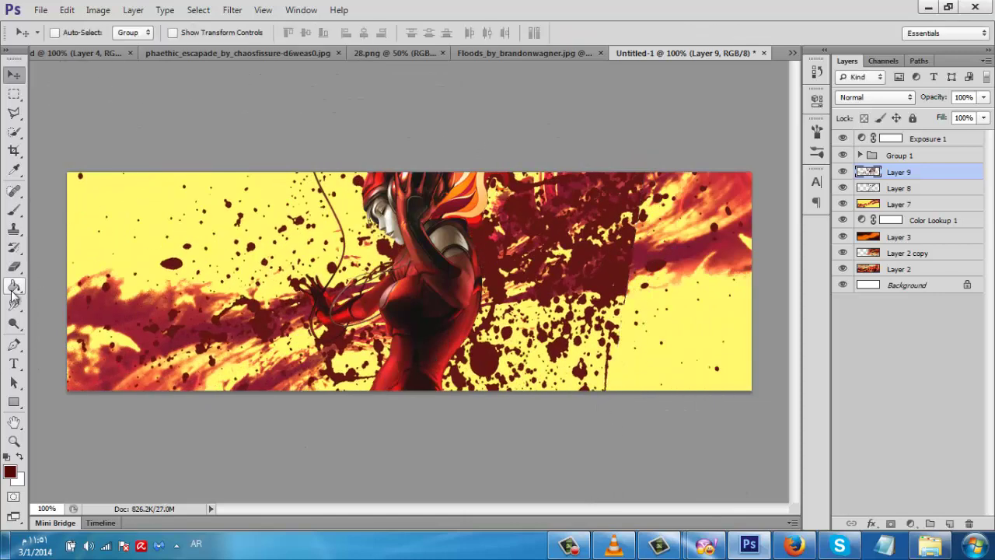
# - Erase the hard edge and the dense blots of the Layer 9 splatter behind the figure's back
pyautogui.click(14, 267)
pyautogui.moveTo(614, 233)
pyautogui.mouseDown()
pyautogui.moveTo(556, 349)
pyautogui.moveTo(497, 400)
pyautogui.mouseUp()
pyautogui.click(14, 75)
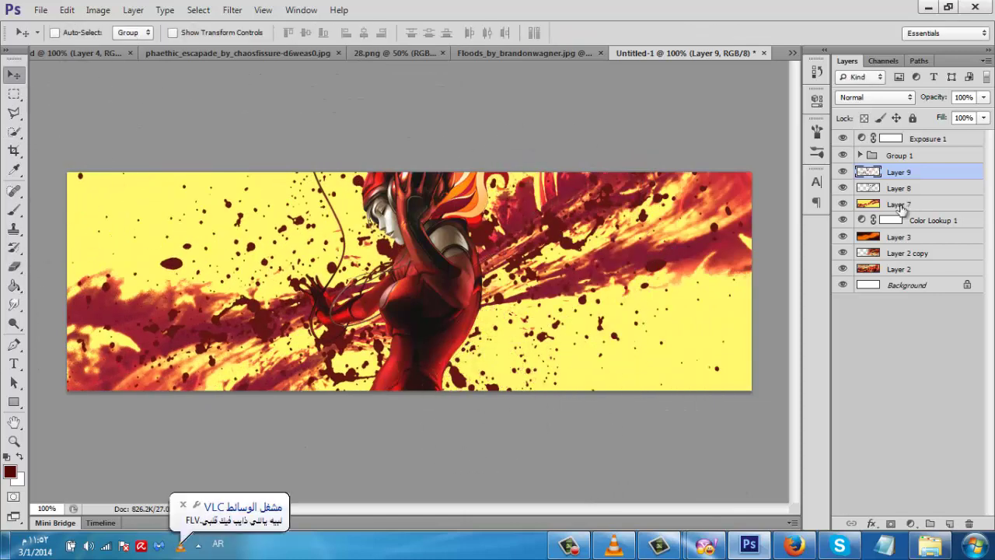
# - Duplicate Layer 7 above Layer 8, clip it to the splatter, move it down, and add a second clipped copy
pyautogui.click(902, 206)
pyautogui.hotkey('ctrl', 'j')
pyautogui.moveTo(904, 207); pyautogui.dragTo(898, 182)
pyautogui.keyDown('alt'); pyautogui.click(897, 196); pyautogui.keyUp('alt')
pyautogui.moveTo(569, 269); pyautogui.dragTo(558, 350)
pyautogui.hotkey('ctrl', 'j')
pyautogui.hotkey('ctrl', 'alt', 'g')
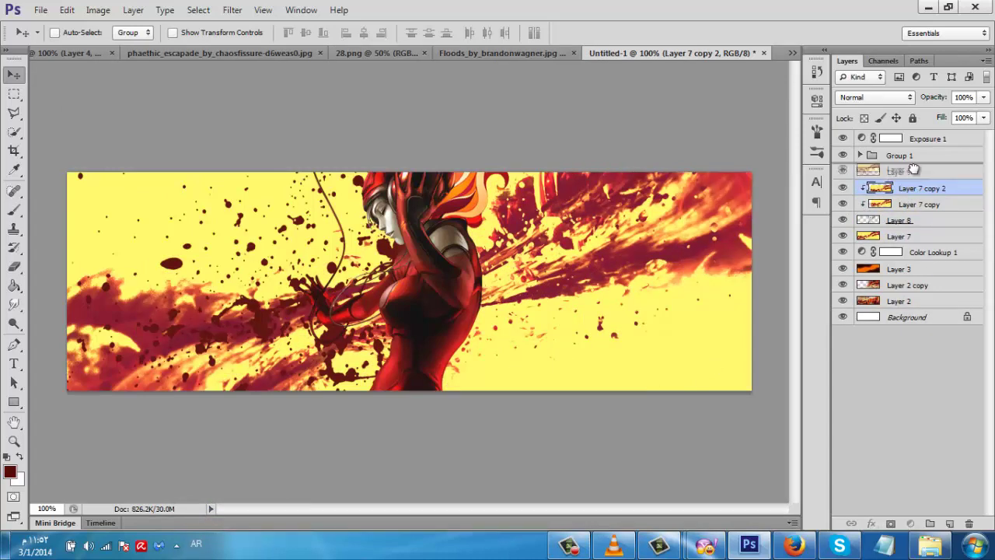
# - Move Layer 7 above Layer 9, clip it to that splatter, shift it up, and add a second clipped copy
pyautogui.moveTo(914, 169); pyautogui.dragTo(915, 169)
pyautogui.hotkey('ctrl', 'alt', 'g')
pyautogui.moveTo(371, 290); pyautogui.dragTo(368, 266)
pyautogui.hotkey('ctrl', 'j')
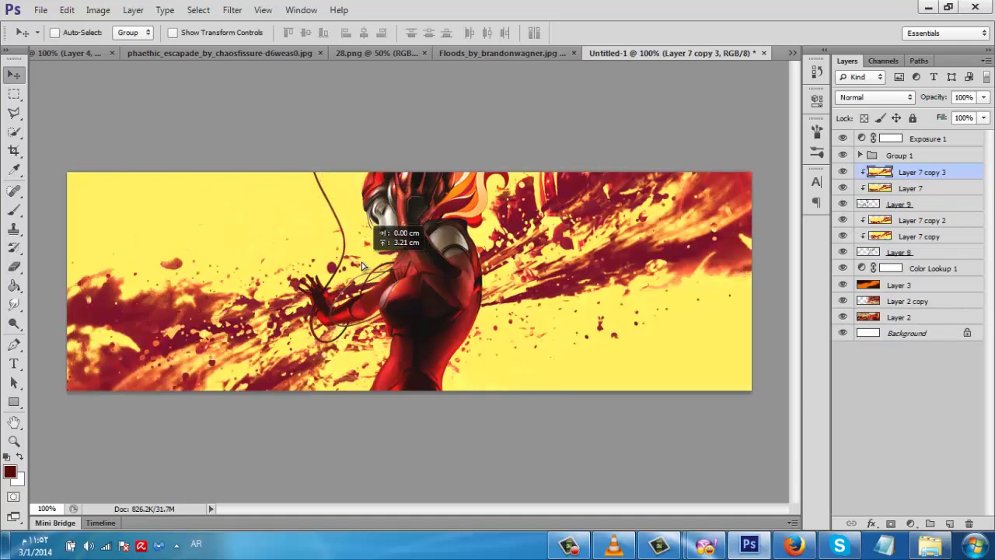
# - Erase the stray specks of the Layer 8 splatter from the plain yellow area behind the figure
pyautogui.press('e')
pyautogui.press('[')
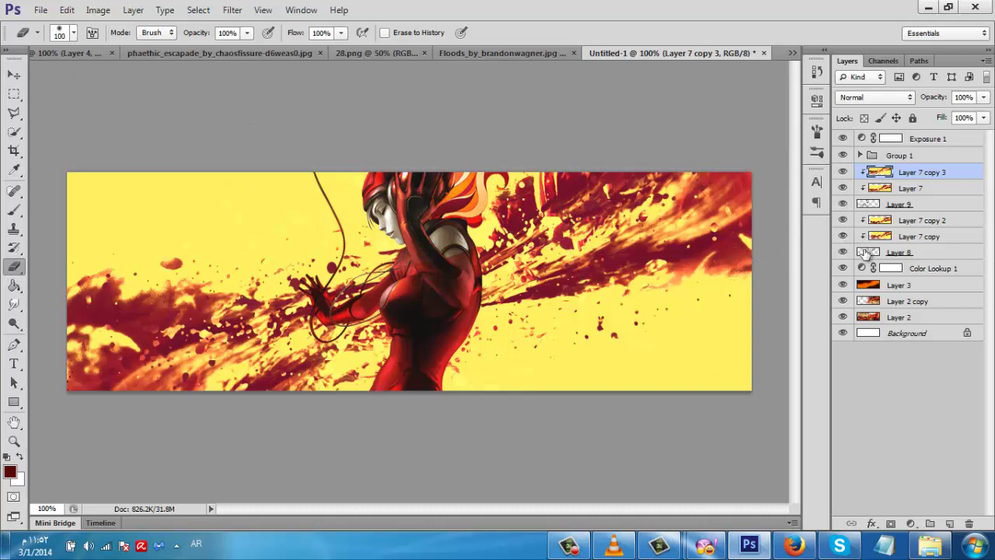
pyautogui.click(844, 222)
pyautogui.click(921, 237)
pyautogui.click(920, 221)
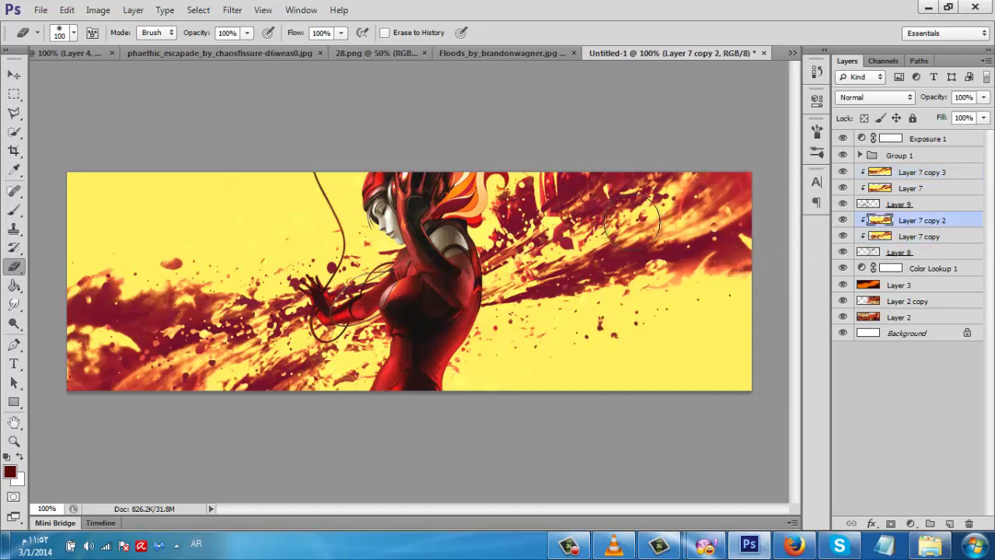
pyautogui.hotkey('alt', '[')
pyautogui.hotkey('alt', '[')
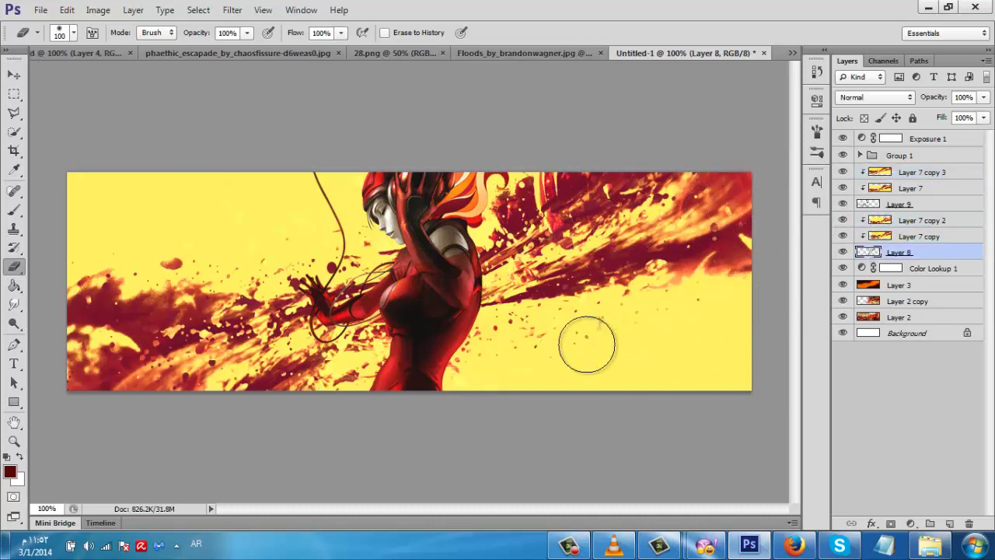
# - Bring the cosmos2_0001 image from the pkg_cosmos2 folder into the banner as a layer above Exposure 1
pyautogui.click(14, 74)
pyautogui.click(913, 139)
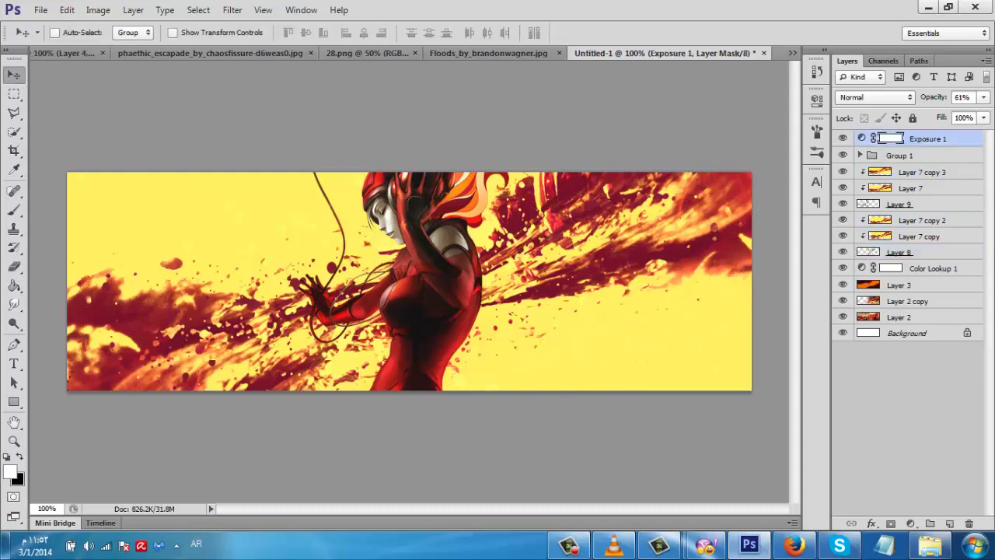
pyautogui.click(930, 544)
pyautogui.click(984, 29)
pyautogui.doubleClick(369, 454)
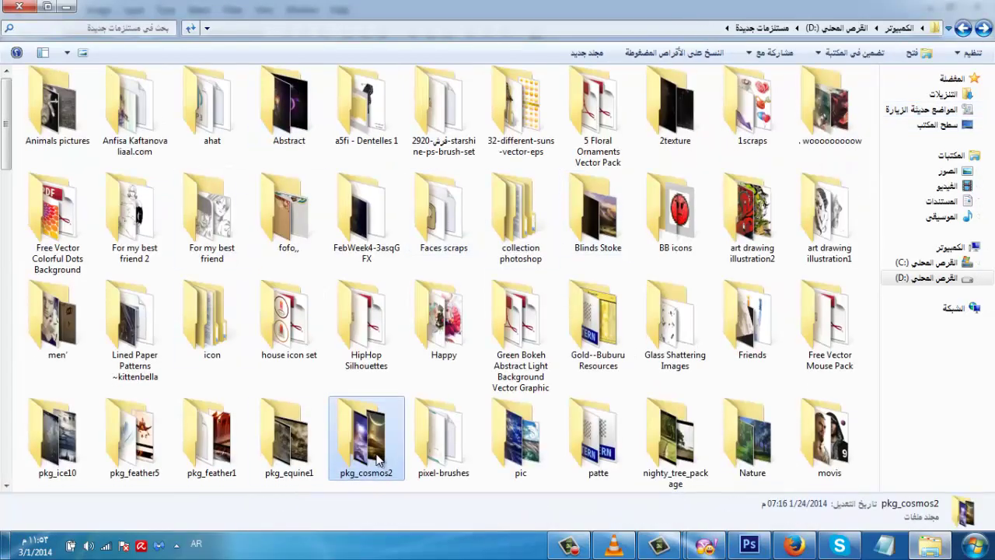
pyautogui.moveTo(821, 115); pyautogui.dragTo(764, 5)
pyautogui.hotkey('ctrl', 'a')
pyautogui.moveTo(494, 143); pyautogui.dragTo(416, 342)
# - Try successive blend modes on Layer 10, ending with Soft Light, compare the banner with and without it, and hide the layer
pyautogui.click(875, 98)
pyautogui.click(861, 148)
pyautogui.press('Down')
pyautogui.press('Down')
pyautogui.press('Down')
pyautogui.press('Down')
pyautogui.press('Down')
pyautogui.press('Down')
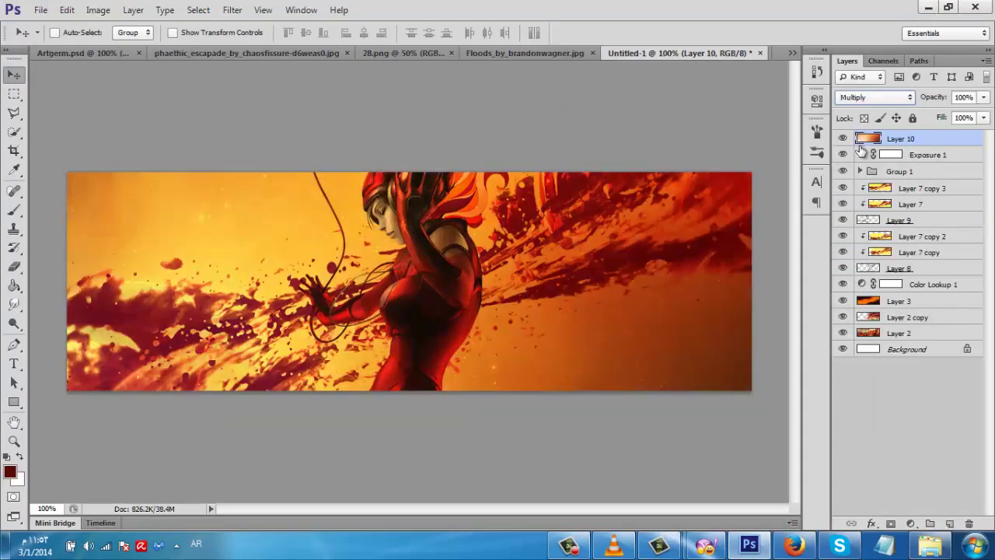
pyautogui.press('Down')
pyautogui.press('Down')
pyautogui.press('Down')
pyautogui.press('Down')
pyautogui.press('Down')
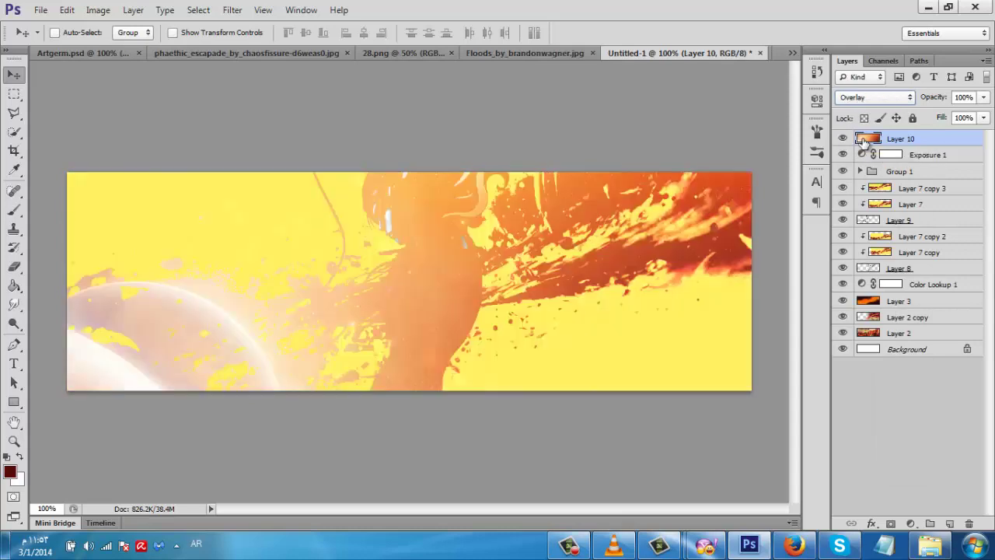
pyautogui.click(845, 140)
pyautogui.click(844, 140)
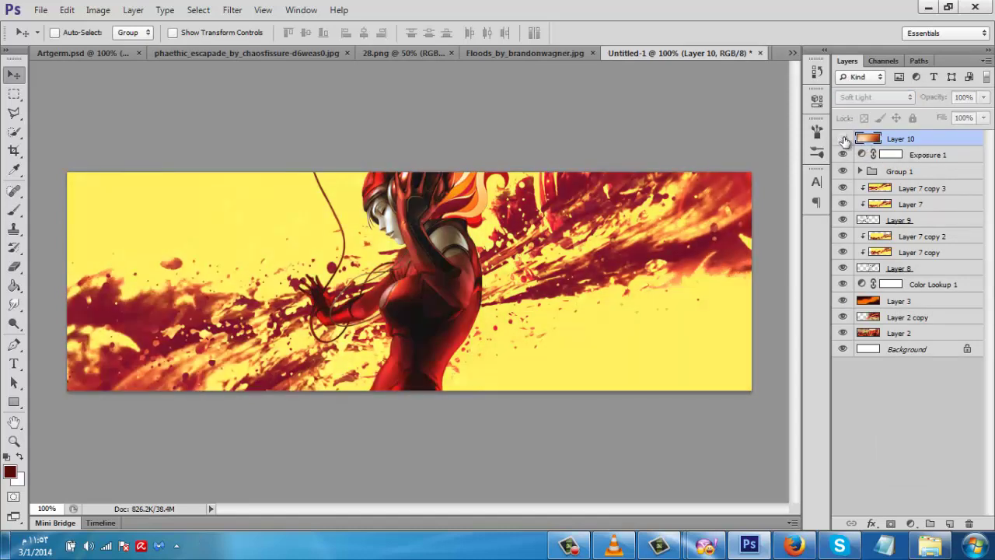
pyautogui.click(844, 140)
pyautogui.click(844, 140)
pyautogui.click(569, 56)
pyautogui.click(397, 55)
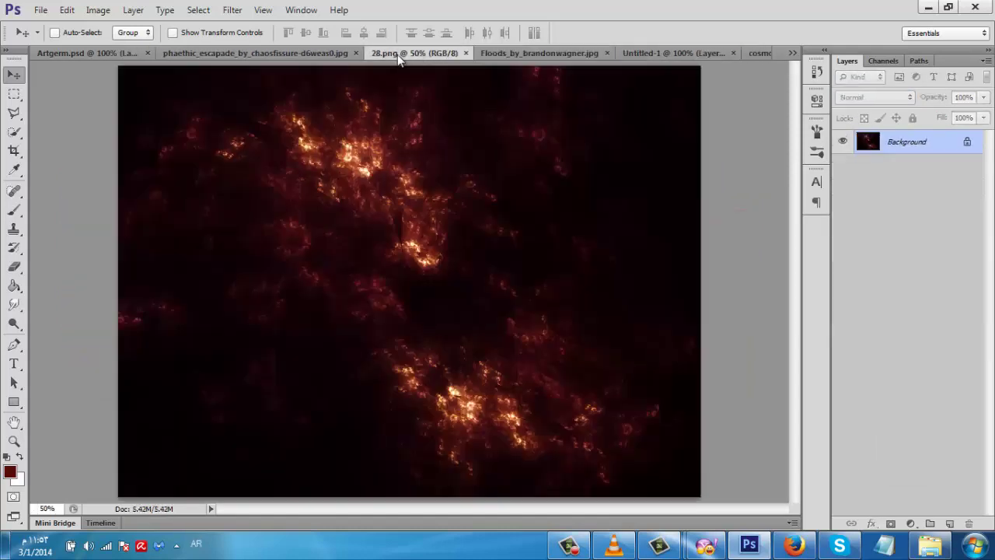
pyautogui.click(757, 54)
pyautogui.hotkey('ctrl', 'w')
# - Add a Color Lookup adjustment above Layer 10 and choose the FoggyNight.3DL lookup file
pyautogui.click(910, 523)
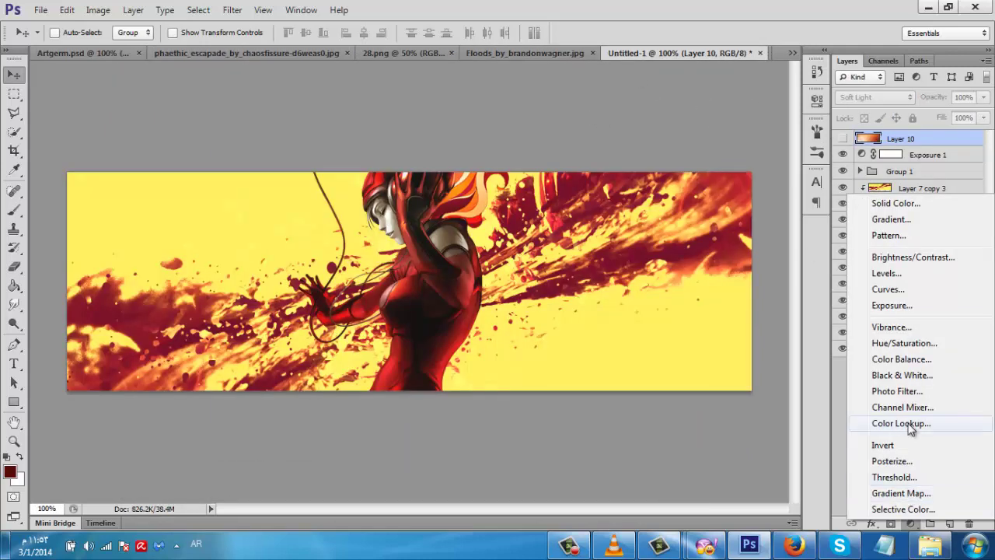
pyautogui.click(900, 424)
pyautogui.click(721, 136)
pyautogui.click(715, 196)
pyautogui.press('Down')
pyautogui.press('Down')
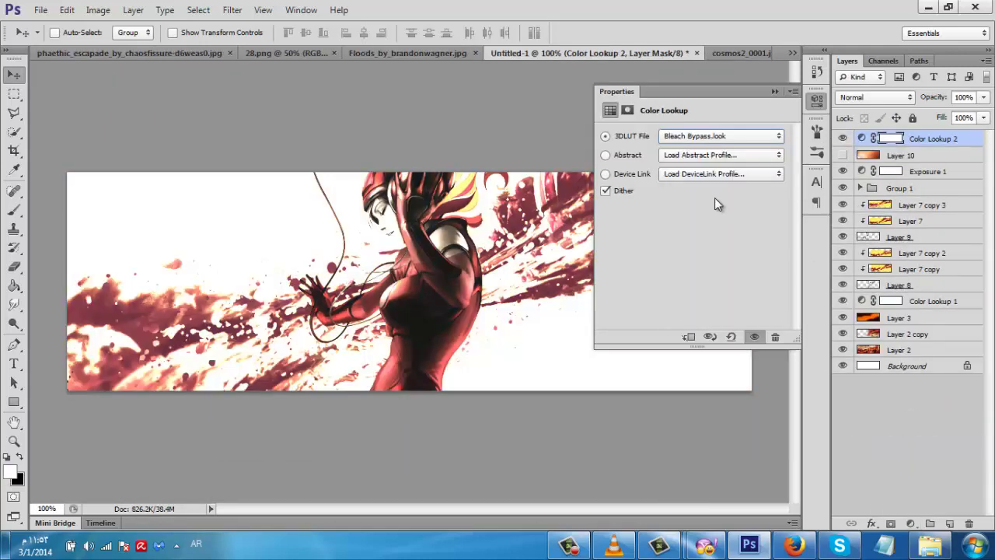
pyautogui.press('Down')
pyautogui.press('Down')
pyautogui.press('Down')
pyautogui.press('Down')
pyautogui.press('Down')
pyautogui.press('Down')
pyautogui.press('Down')
pyautogui.press('Down')
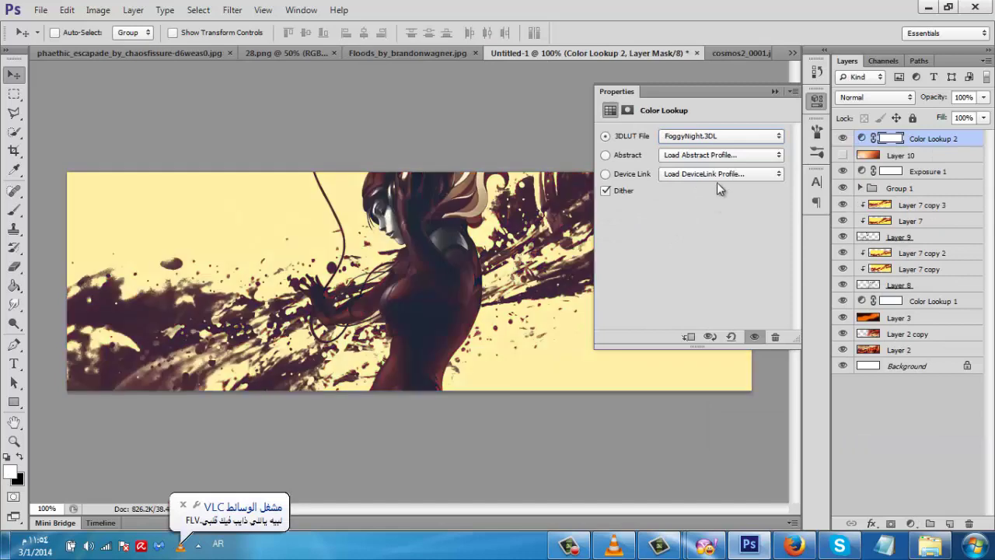
# - Set the Color Lookup 2 layer to 25% opacity and the Color Dodge blend mode
pyautogui.click(776, 92)
pyautogui.press('2')
pyautogui.press('5')
pyautogui.click(875, 97)
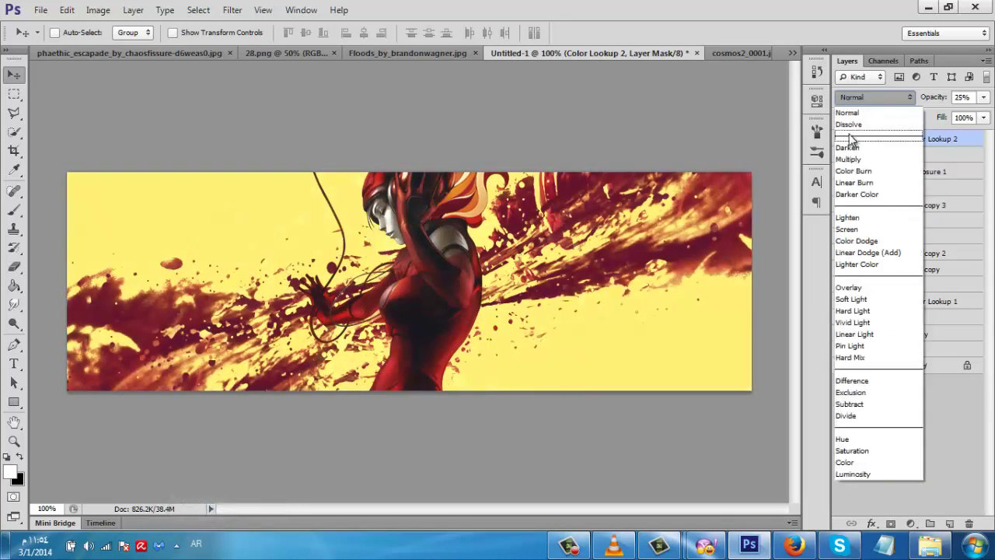
pyautogui.click(853, 145)
pyautogui.press('Down')
pyautogui.press('Down')
pyautogui.press('Down')
pyautogui.press('Down')
pyautogui.press('Down')
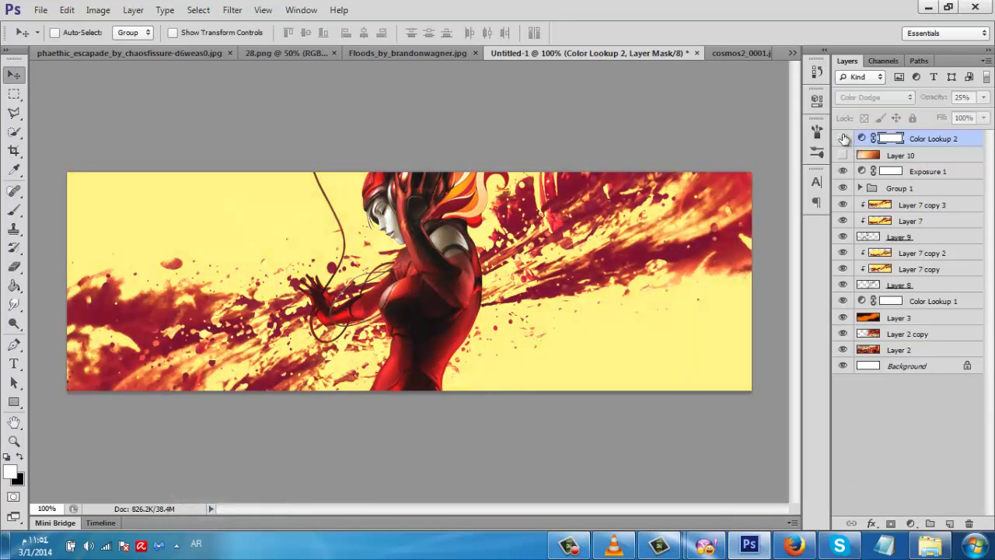
# - Add a Channel Mixer adjustment at the top of the stack with the Black & White Infrared (RGB) preset
pyautogui.click(911, 523)
pyautogui.click(910, 407)
pyautogui.click(707, 134)
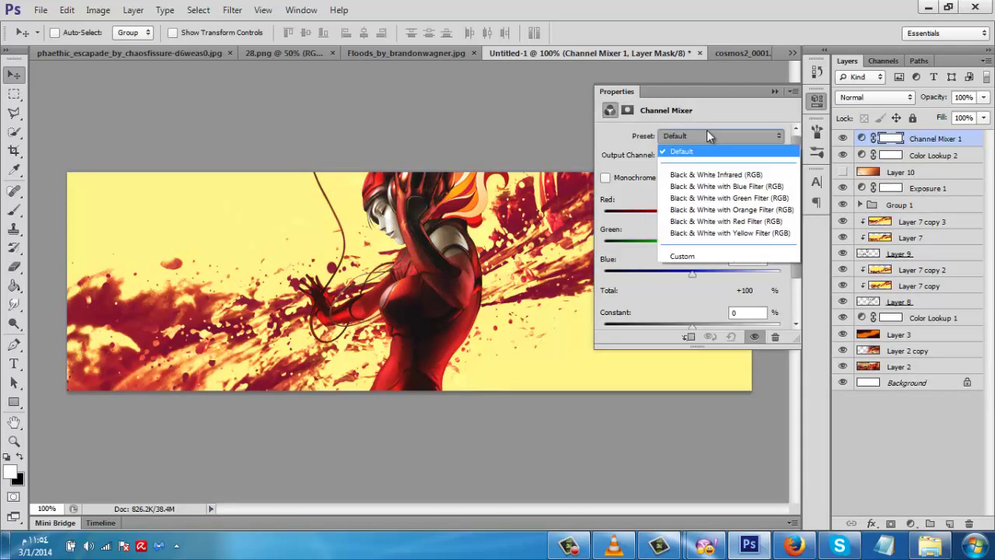
pyautogui.click(722, 173)
pyautogui.press('Down')
pyautogui.press('Up')
pyautogui.click(775, 92)
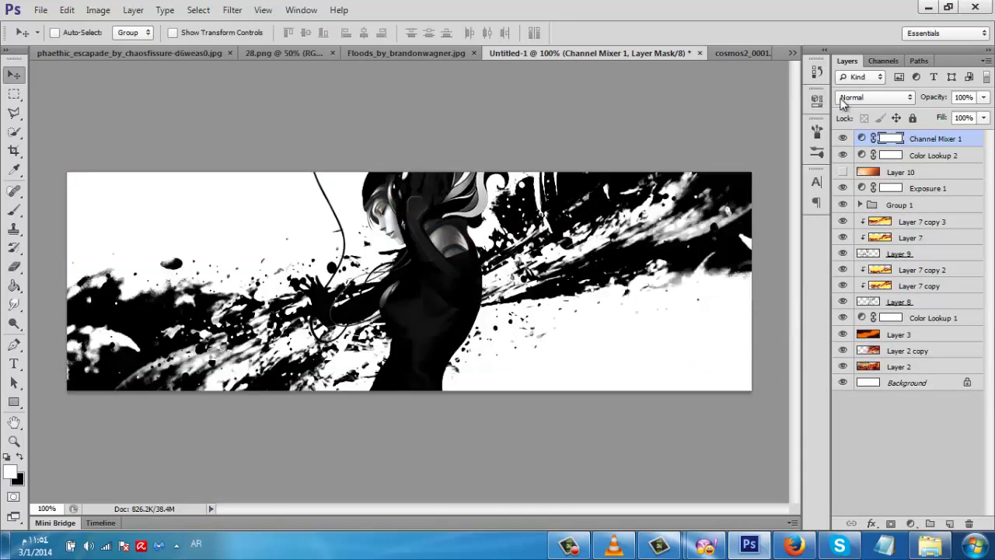
# - Set the Channel Mixer 1 layer to Lighten blending with 35% opacity and about 83% fill
pyautogui.click(842, 99)
pyautogui.click(856, 132)
pyautogui.press('Down')
pyautogui.press('Down')
pyautogui.press('Down')
pyautogui.press('Down')
pyautogui.press('Down')
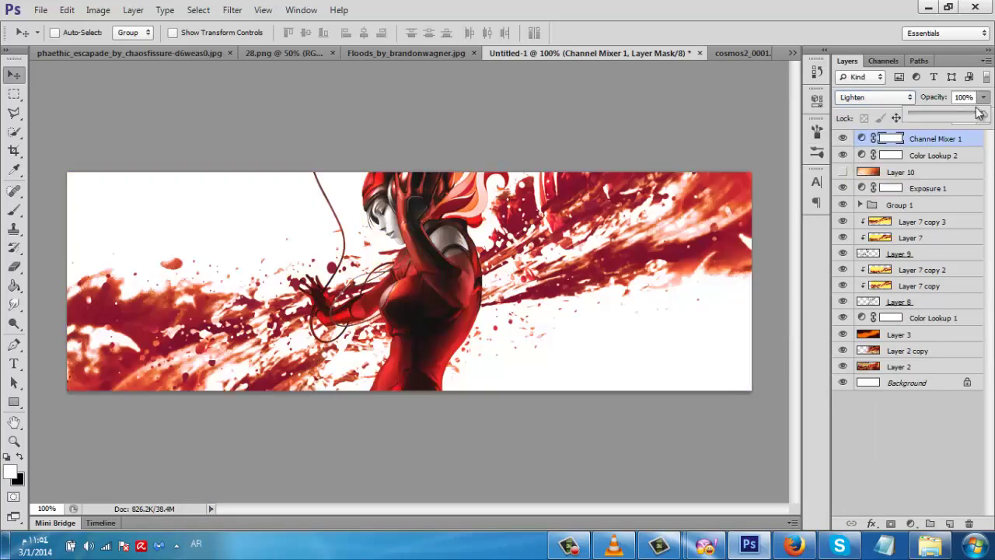
pyautogui.moveTo(937, 116); pyautogui.dragTo(968, 135)
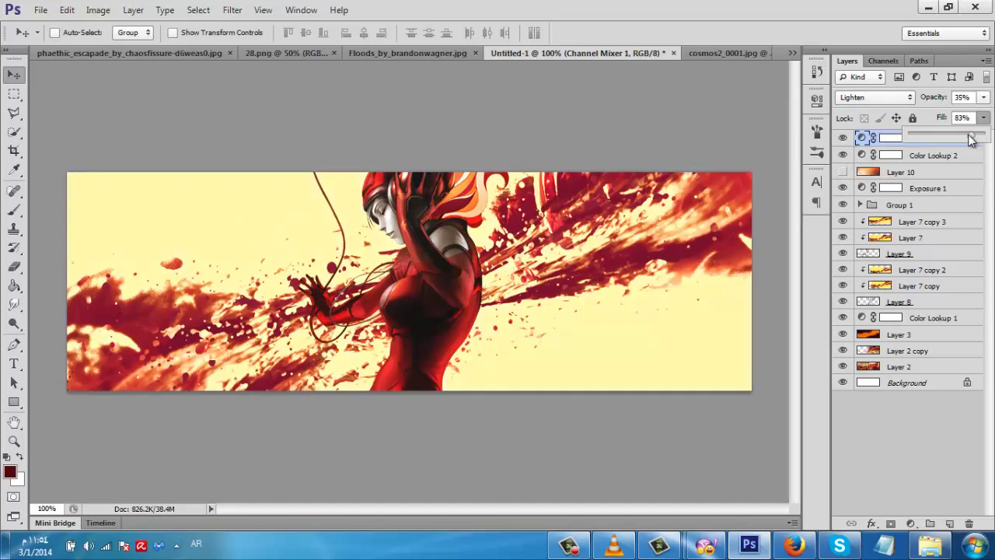
# - Add a new layer above Group 1 and stamp the 300 px splatter brush once across the figure
pyautogui.click(881, 303)
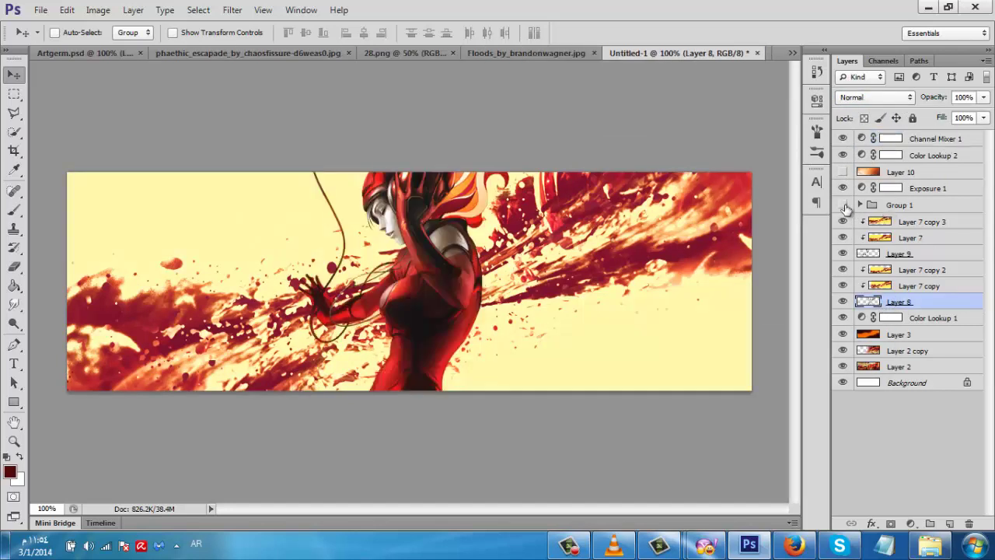
pyautogui.click(845, 206)
pyautogui.click(899, 210)
pyautogui.hotkey('ctrl', 'shift', 'n')
pyautogui.press('Return')
pyautogui.hotkey('ctrl', '+')
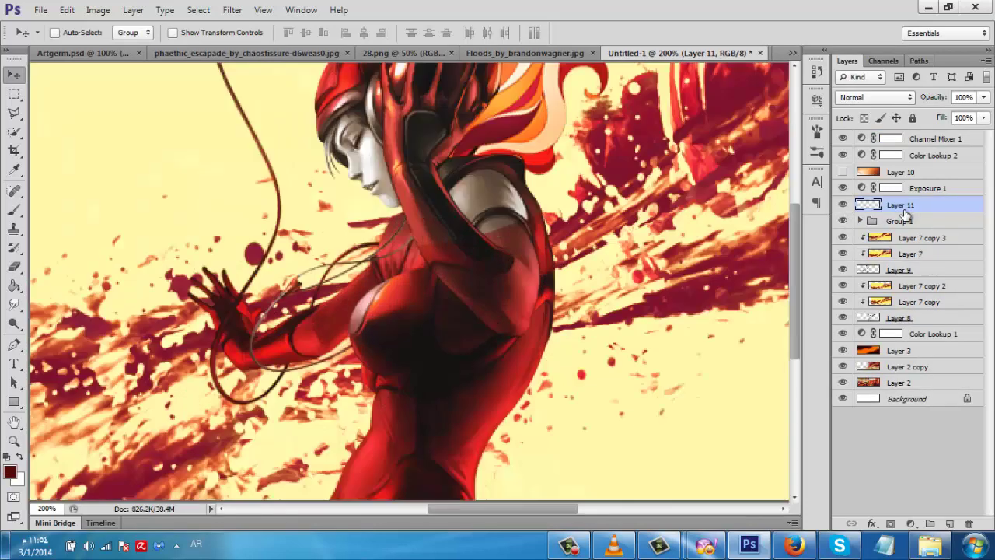
pyautogui.press('b')
pyautogui.rightClick(356, 226)
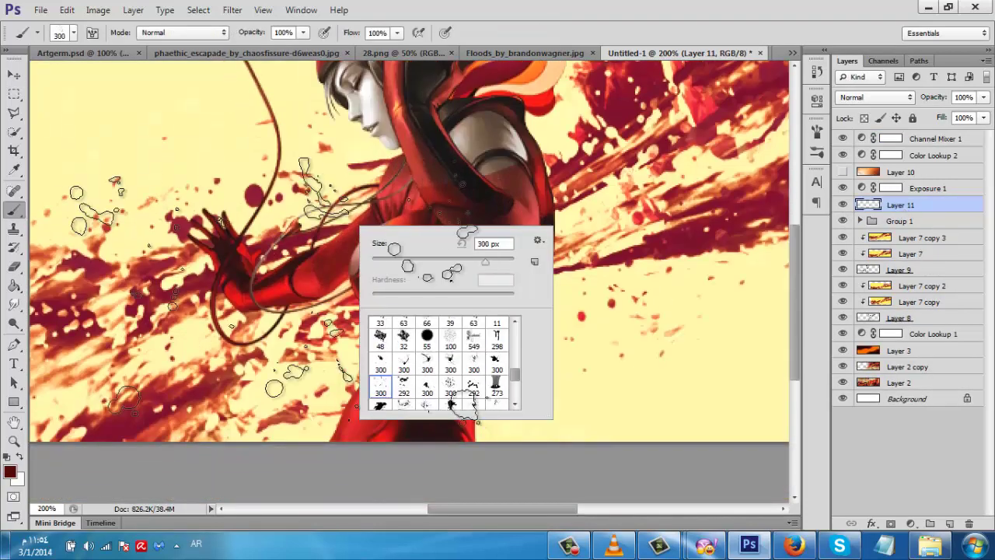
pyautogui.click(611, 227)
pyautogui.click(516, 268)
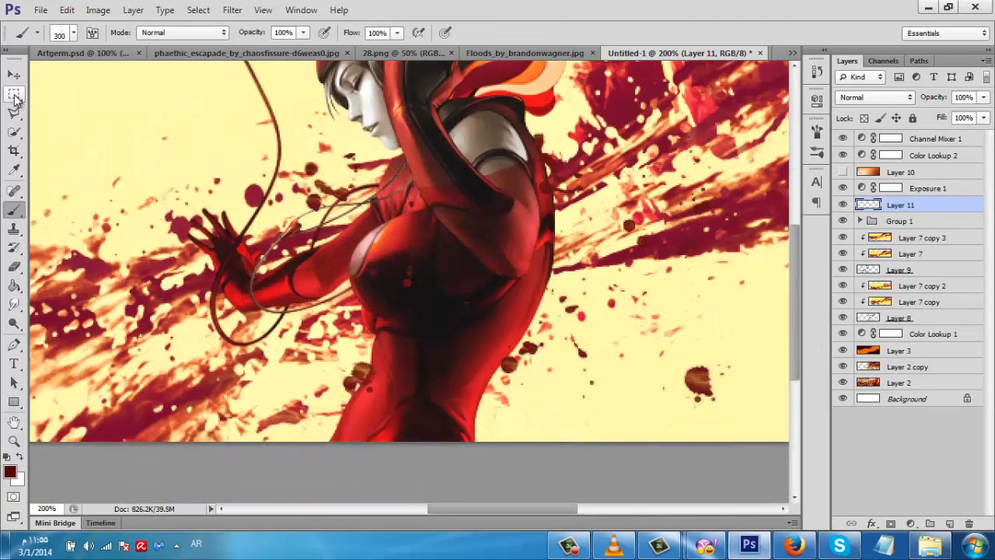
# - Select the upper-left droplets with an elliptical marquee, move them beside the chest, and place a copy on a new layer higher up
pyautogui.rightClick(15, 99)
pyautogui.click(82, 109)
pyautogui.moveTo(85, 88); pyautogui.dragTo(367, 275)
pyautogui.click(15, 76)
pyautogui.moveTo(279, 196)
pyautogui.mouseDown()
pyautogui.moveTo(325, 362)
pyautogui.moveTo(282, 433)
pyautogui.moveTo(426, 416)
pyautogui.moveTo(307, 322)
pyautogui.mouseUp()
pyautogui.hotkey('ctrl', 'j')
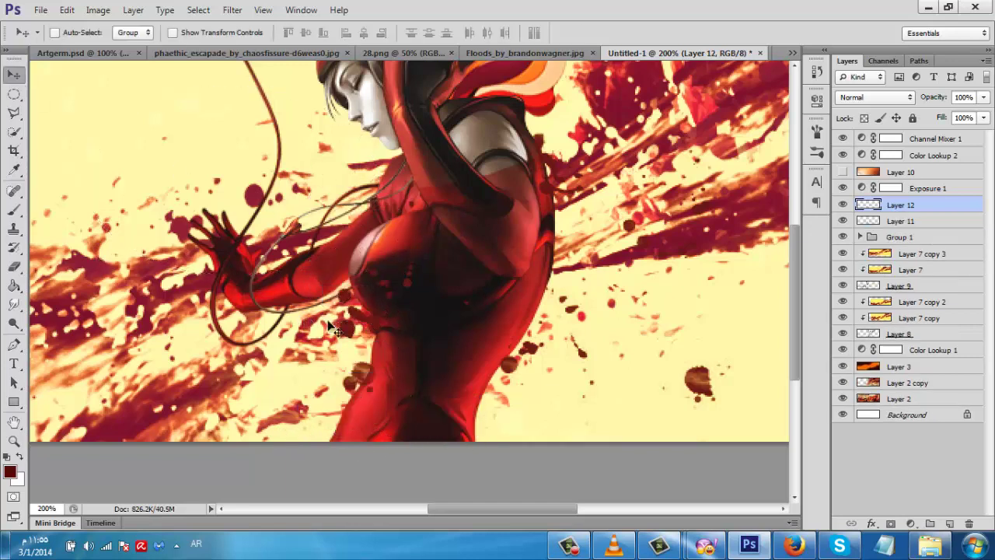
pyautogui.moveTo(365, 300); pyautogui.dragTo(381, 210)
# - Select the large isolated blot behind the figure on Layer 11 and move it onto the edge of her hip
pyautogui.click(14, 94)
pyautogui.moveTo(631, 294); pyautogui.dragTo(740, 424)
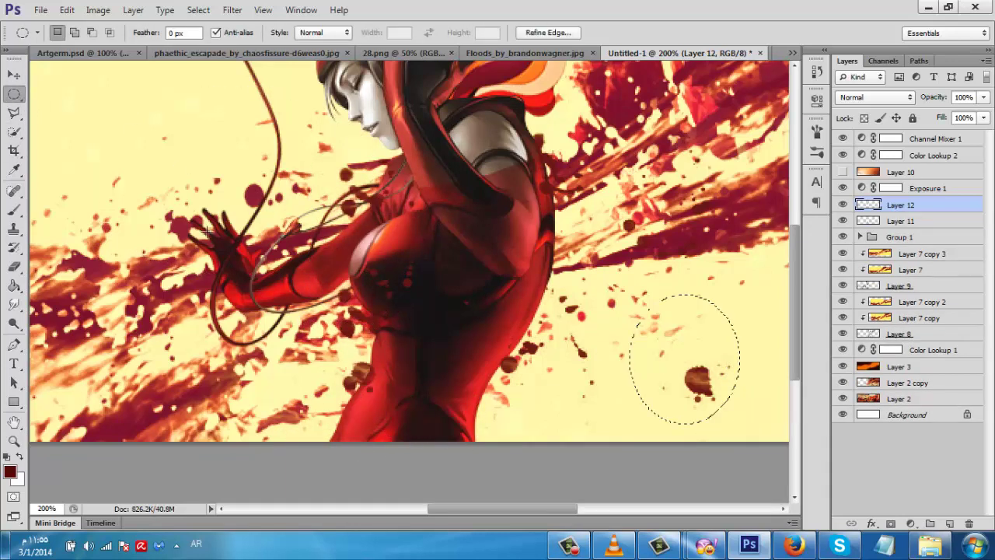
pyautogui.click(14, 75)
pyautogui.moveTo(705, 345)
pyautogui.mouseDown()
pyautogui.moveTo(697, 367)
pyautogui.moveTo(473, 411)
pyautogui.mouseUp()
pyautogui.click(477, 217)
pyautogui.click(902, 220)
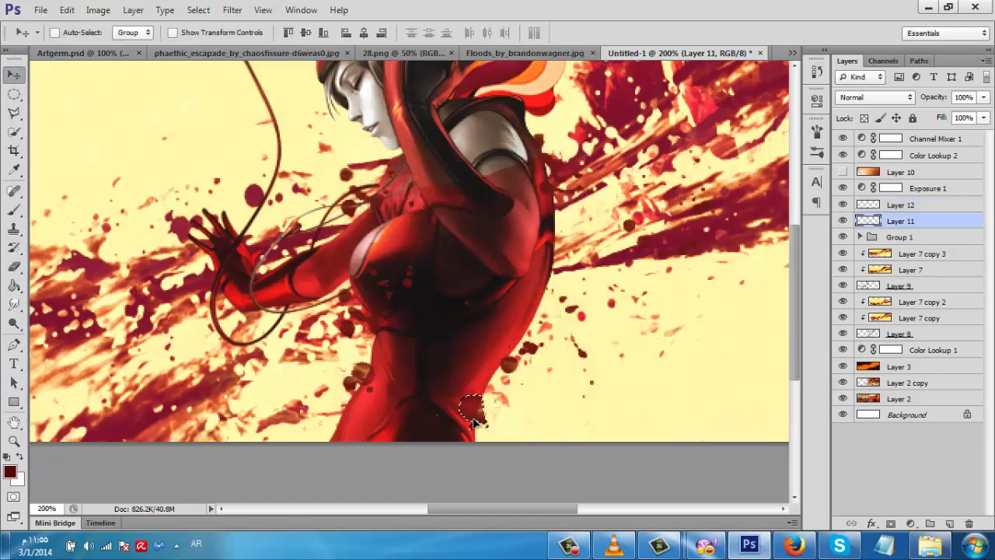
# - Select the blots behind the figure's waist on Layer 11 and nudge them closer to her body
pyautogui.press('m')
pyautogui.moveTo(490, 313); pyautogui.dragTo(556, 386)
pyautogui.press('v')
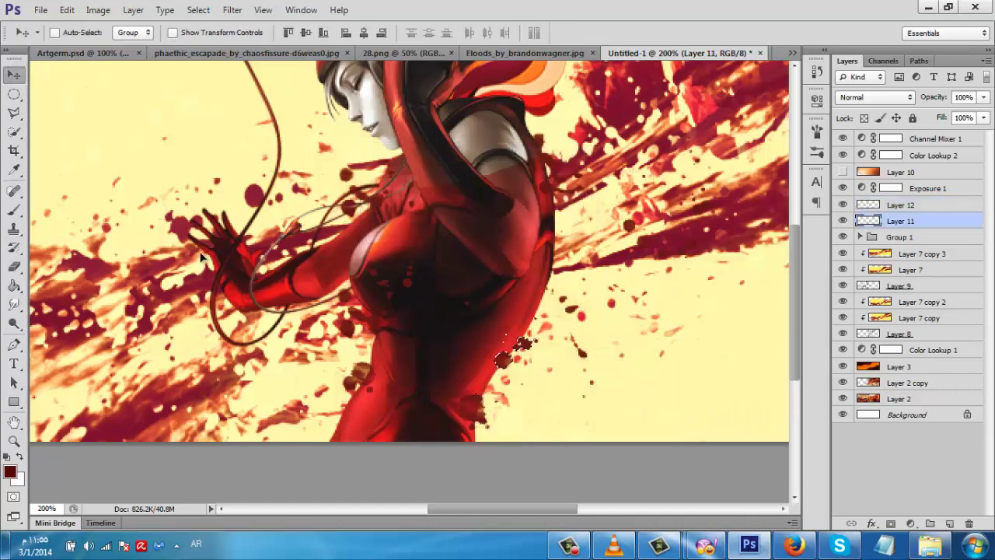
# - Add a new layer above Layer 12 and stamp the splatter brush for fresh droplets in front of the figure
pyautogui.click(896, 207)
pyautogui.hotkey('ctrl', 'shift', 'alt', 'n')
pyautogui.press('b')
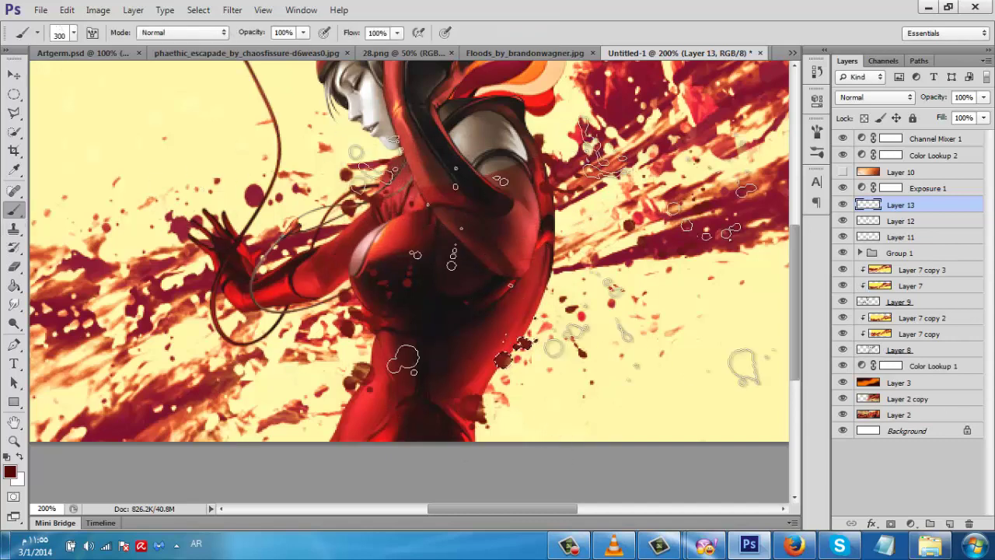
pyautogui.click(433, 325)
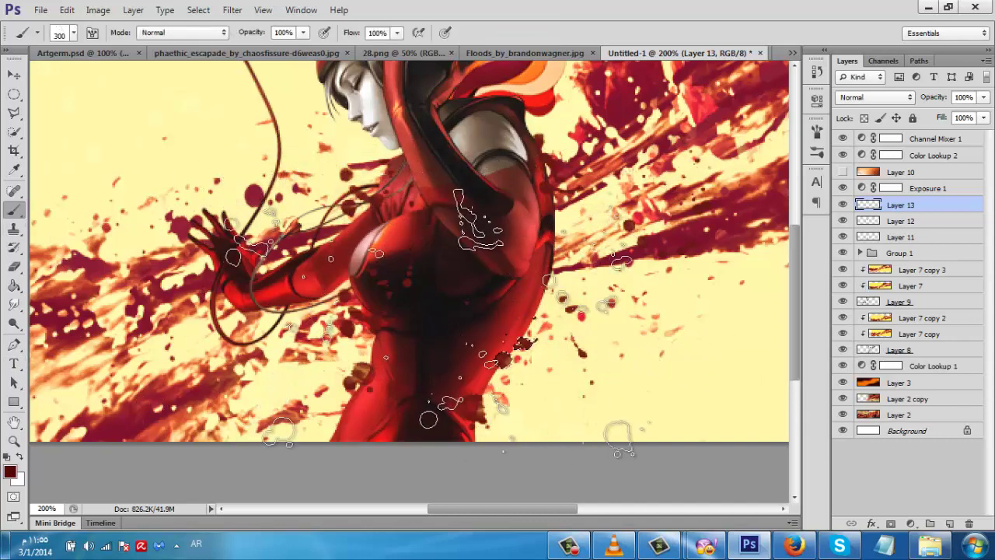
pyautogui.click(843, 204)
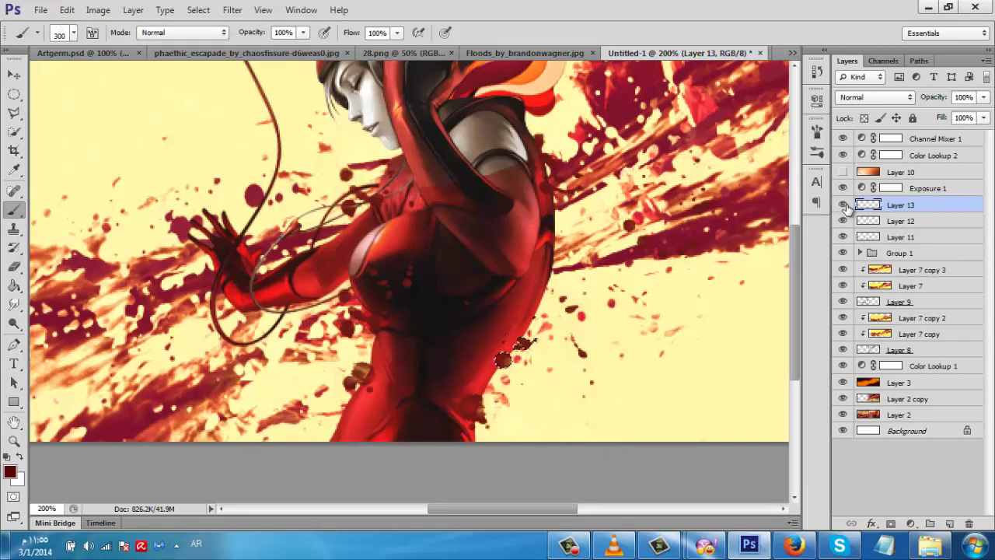
pyautogui.press('v')
pyautogui.moveTo(435, 251); pyautogui.dragTo(62, 222)
pyautogui.hotkey('ctrl', 'z')
# - Select the round cluster of Layer 13 droplets above the outstretched hand and move it onto the figure's elbow and back
pyautogui.press('m')
pyautogui.moveTo(107, 79); pyautogui.dragTo(233, 196)
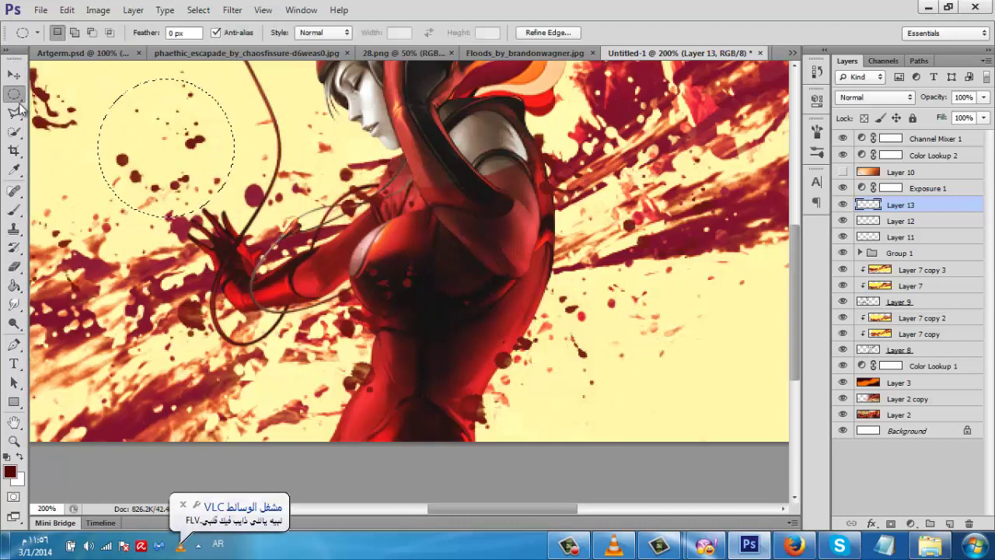
pyautogui.moveTo(244, 117); pyautogui.dragTo(595, 200)
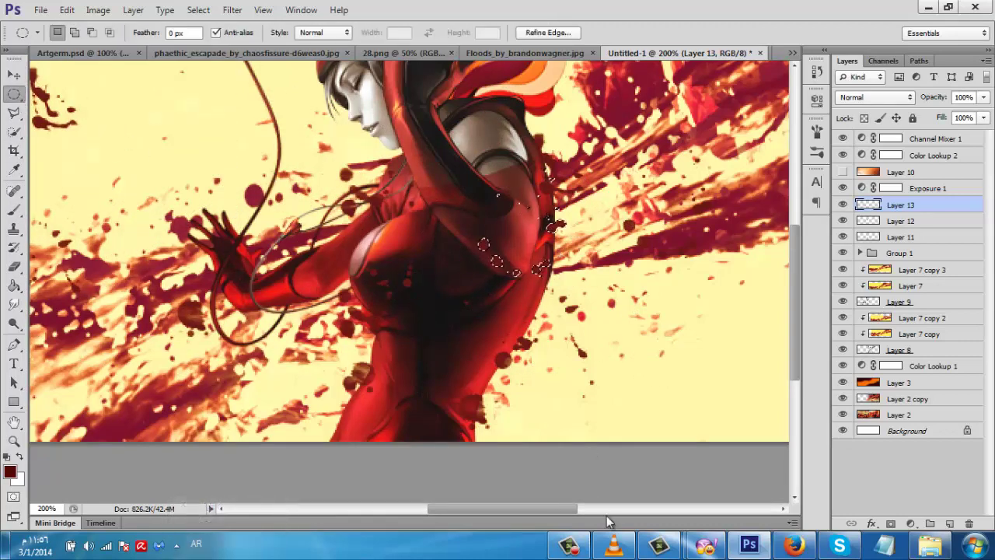
# - Move the streaky blot at the upper-left of Layer 13 onto the figure's outstretched forearm
pyautogui.moveTo(560, 510); pyautogui.dragTo(542, 510)
pyautogui.click(20, 77)
pyautogui.moveTo(172, 145); pyautogui.dragTo(253, 189)
pyautogui.hotkey('ctrl', 'z')
pyautogui.moveTo(137, 105); pyautogui.dragTo(332, 285)
# - Flip the forearm blot vertically, rotate it to follow the arm, and fit it along the forearm's lower edge
pyautogui.hotkey('ctrl', 't')
pyautogui.rightClick(333, 284)
pyautogui.click(373, 505)
pyautogui.moveTo(406, 258); pyautogui.dragTo(380, 334)
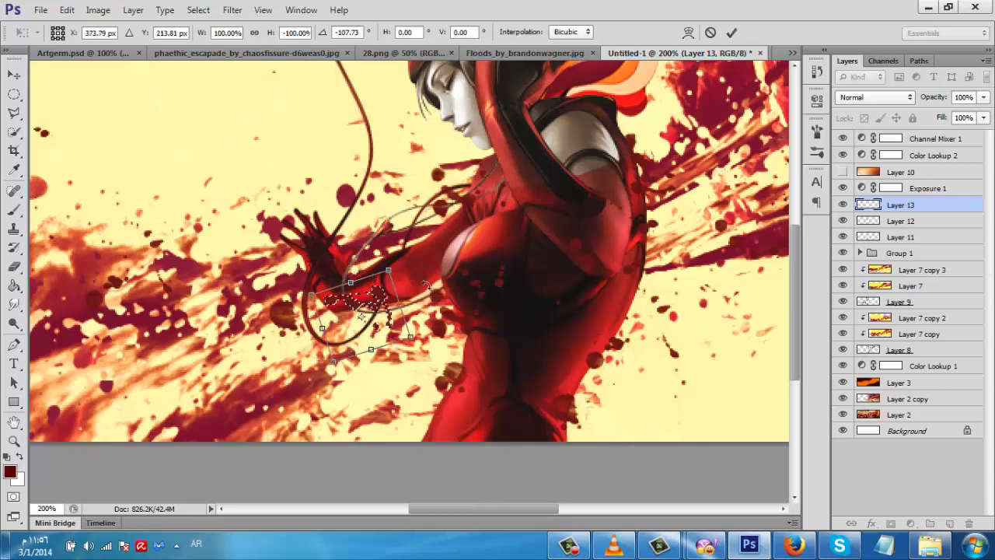
pyautogui.moveTo(309, 342); pyautogui.dragTo(332, 367)
pyautogui.moveTo(381, 321); pyautogui.dragTo(390, 320)
pyautogui.press('Return')
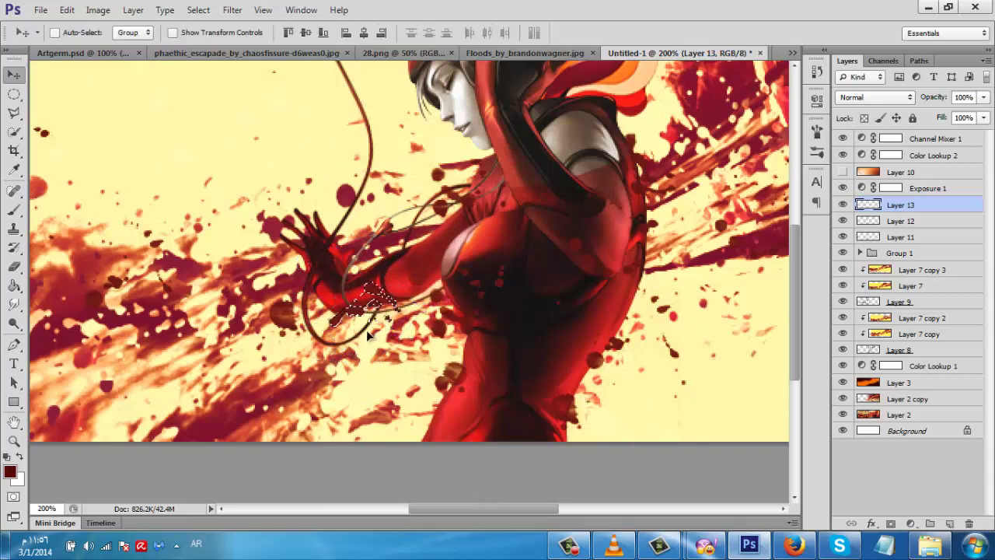
# - Erase the stray Layer 13 droplets from the splattered background on the figure's hand side
pyautogui.press('m')
pyautogui.moveTo(49, 204); pyautogui.dragTo(170, 296)
pyautogui.press('v')
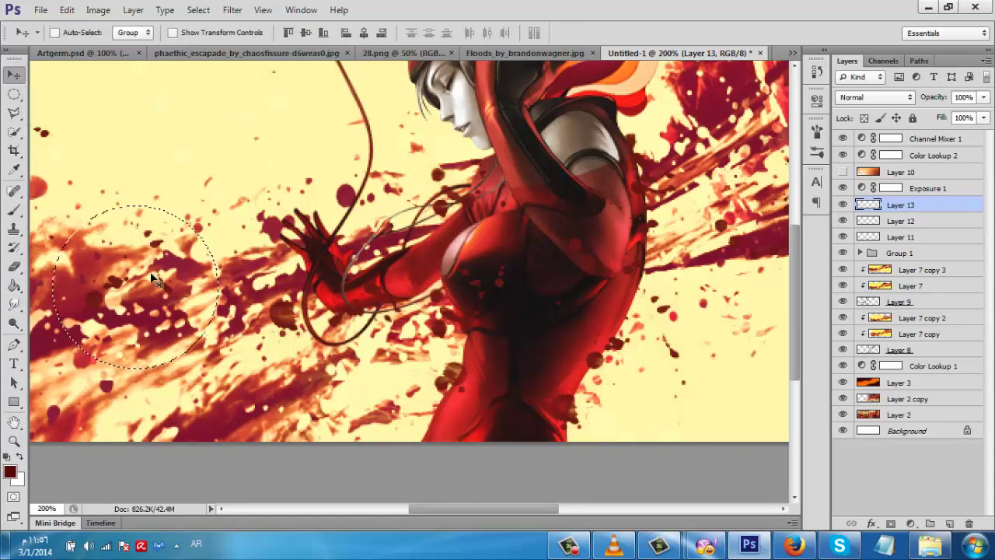
pyautogui.moveTo(467, 509); pyautogui.dragTo(422, 510)
pyautogui.hotkey('ctrl', '-')
pyautogui.press('e')
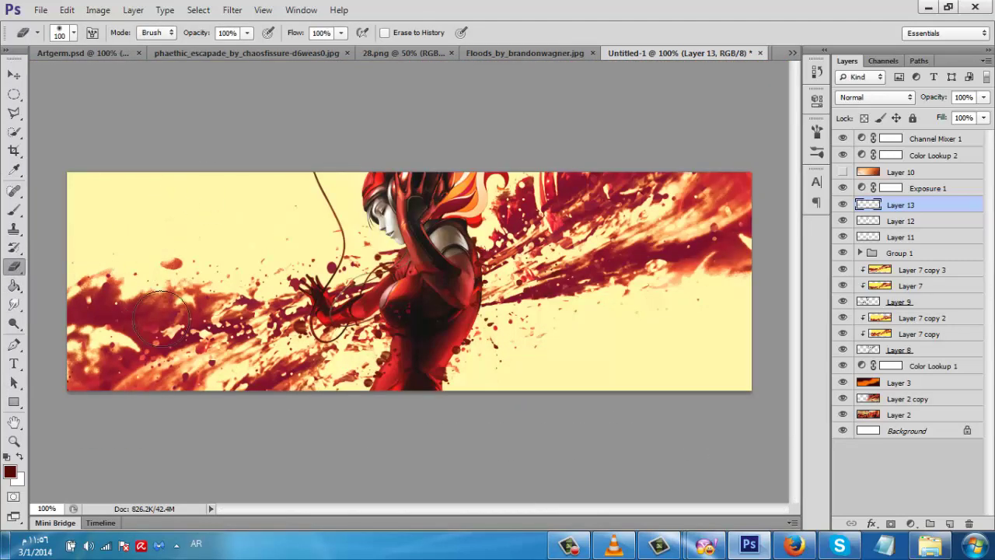
pyautogui.moveTo(244, 345); pyautogui.dragTo(114, 315)
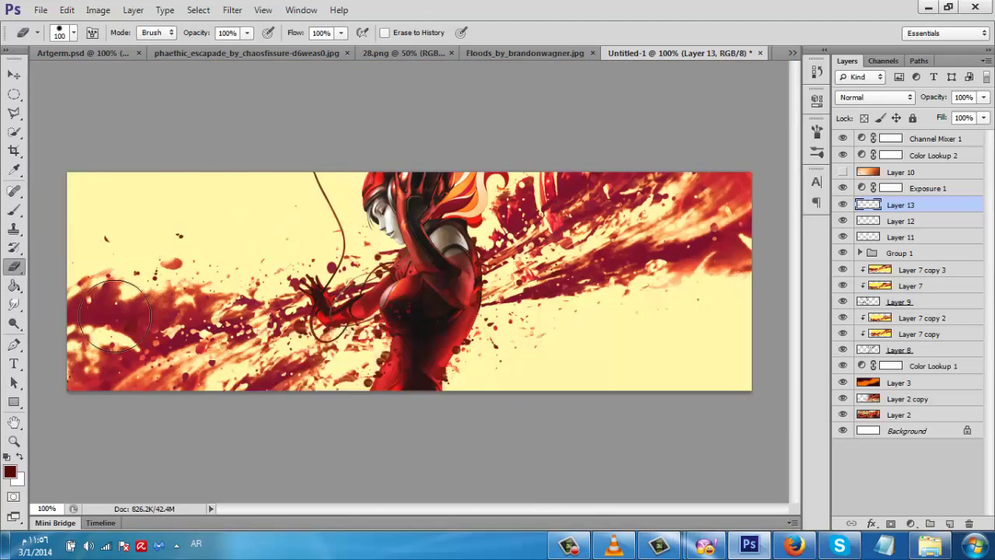
pyautogui.click(17, 73)
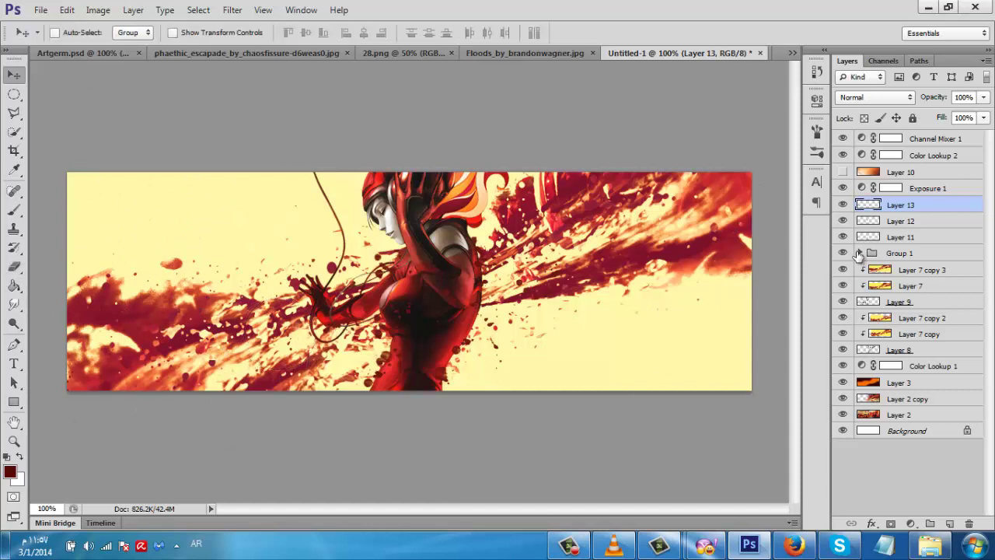
# - Make two merged copies of Group 1, offset the second, and clip both to Layer 11's droplets
pyautogui.click(898, 253)
pyautogui.hotkey('ctrl', 'j')
pyautogui.moveTo(898, 253)
pyautogui.mouseDown()
pyautogui.moveTo(895, 226)
pyautogui.moveTo(897, 237)
pyautogui.mouseUp()
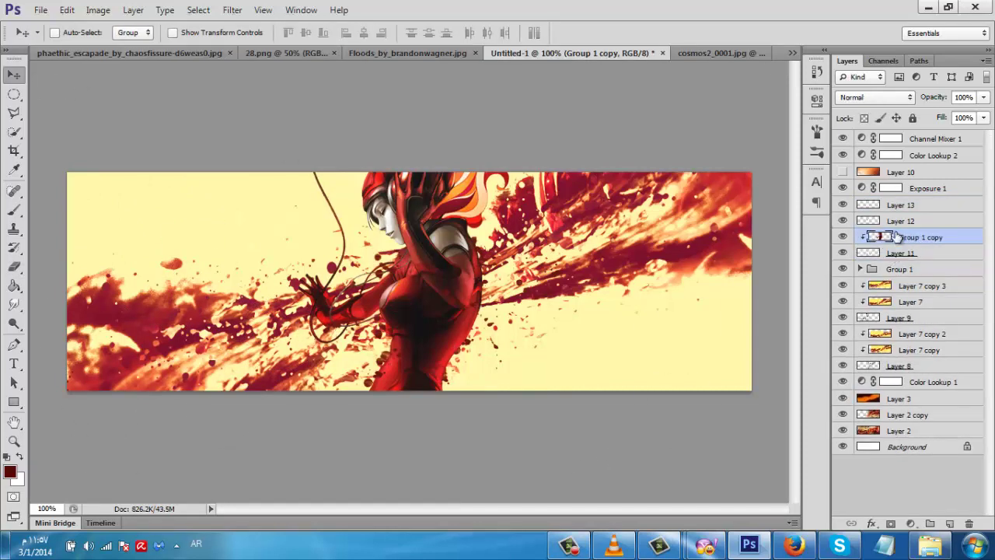
pyautogui.moveTo(475, 330); pyautogui.dragTo(473, 331)
pyautogui.hotkey('ctrl', 'j')
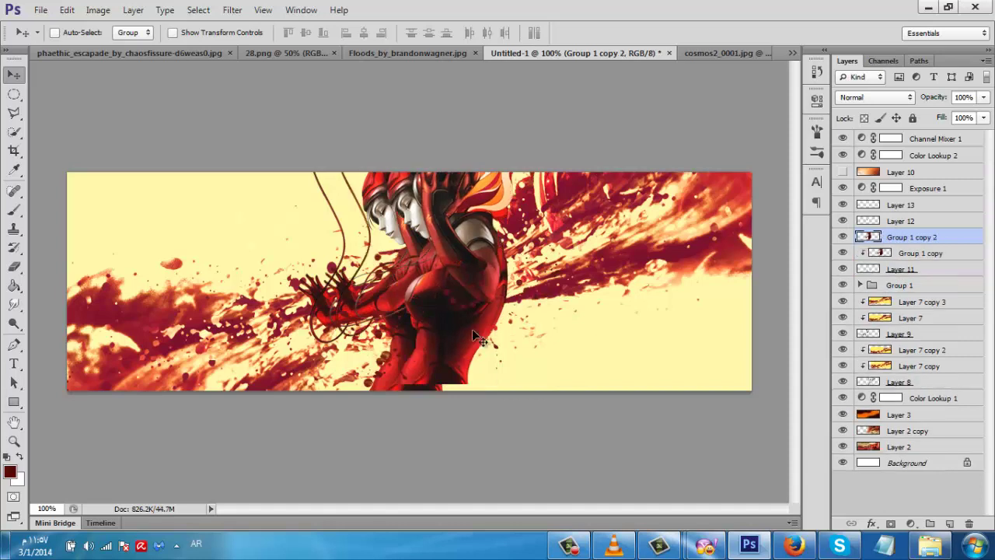
pyautogui.hotkey('ctrl', 'alt', 'g')
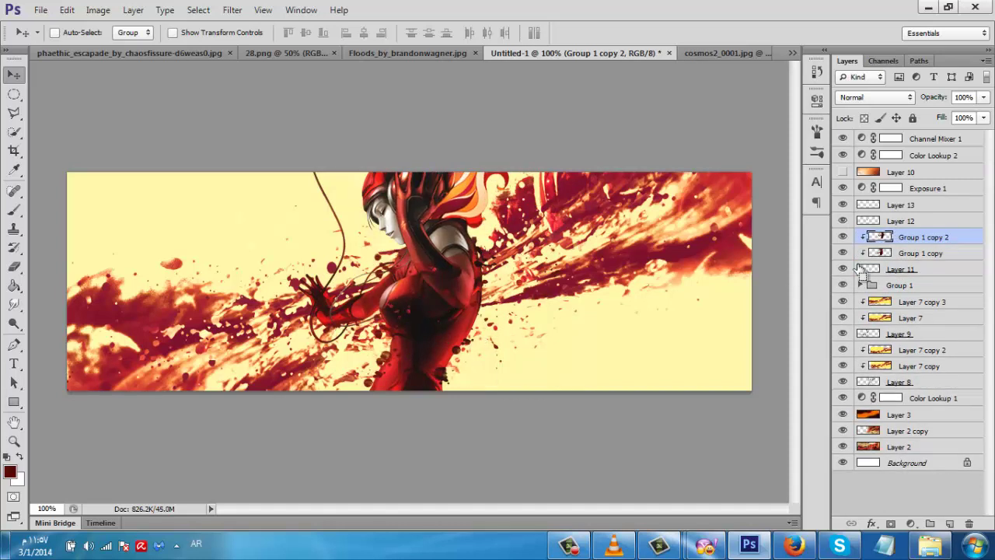
# - Duplicate the merged figure copy above Layer 12, clip it to those droplets, and shift it to vary their colouring
pyautogui.hotkey('ctrl', 'j')
pyautogui.moveTo(890, 236); pyautogui.dragTo(895, 216)
pyautogui.hotkey('ctrl', 'alt', 'g')
pyautogui.moveTo(544, 238); pyautogui.dragTo(458, 277)
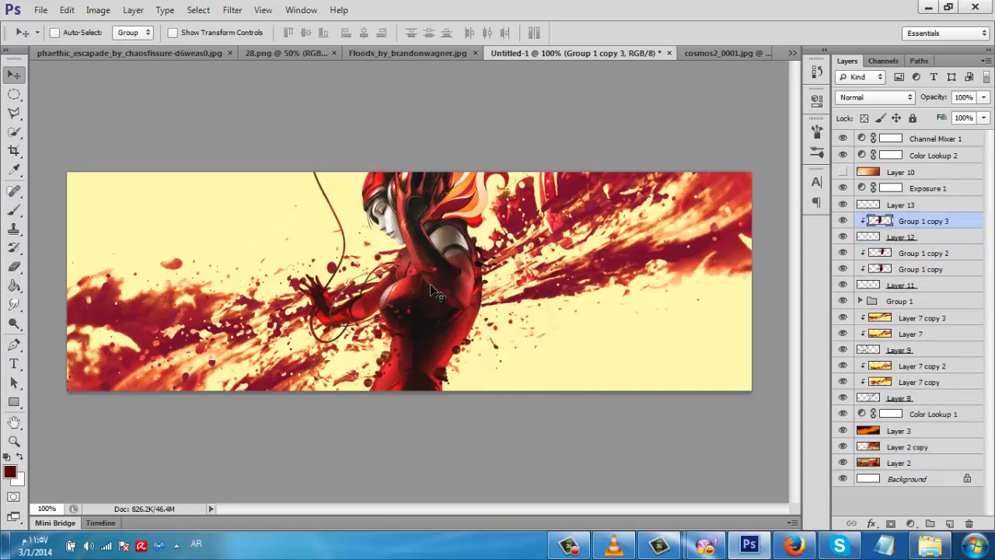
# - Place another figure copy clipped to Layer 13 and reposition it so its red tones fill the droplets
pyautogui.hotkey('ctrl', 'j')
pyautogui.moveTo(887, 199); pyautogui.dragTo(885, 203)
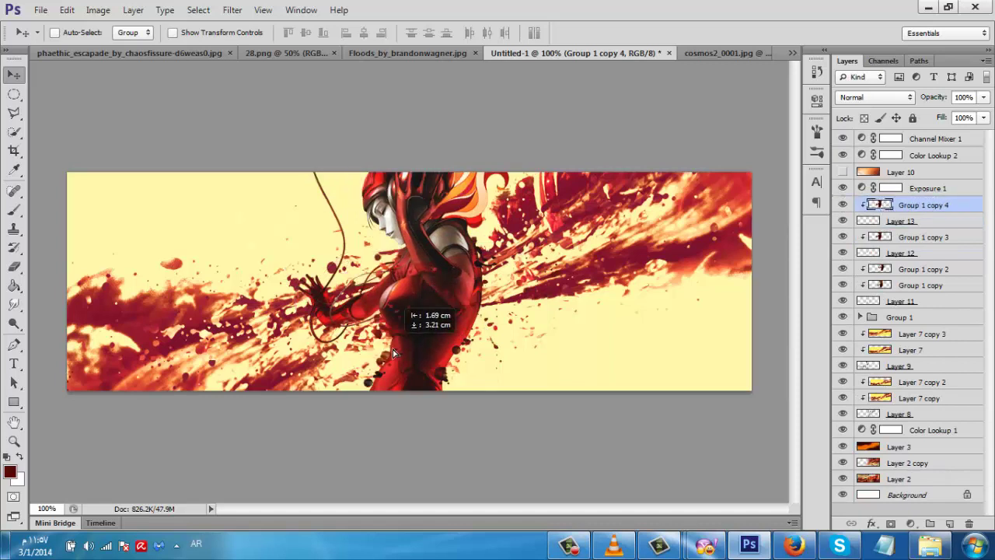
pyautogui.hotkey('ctrl', 't')
pyautogui.moveTo(365, 385); pyautogui.dragTo(407, 350)
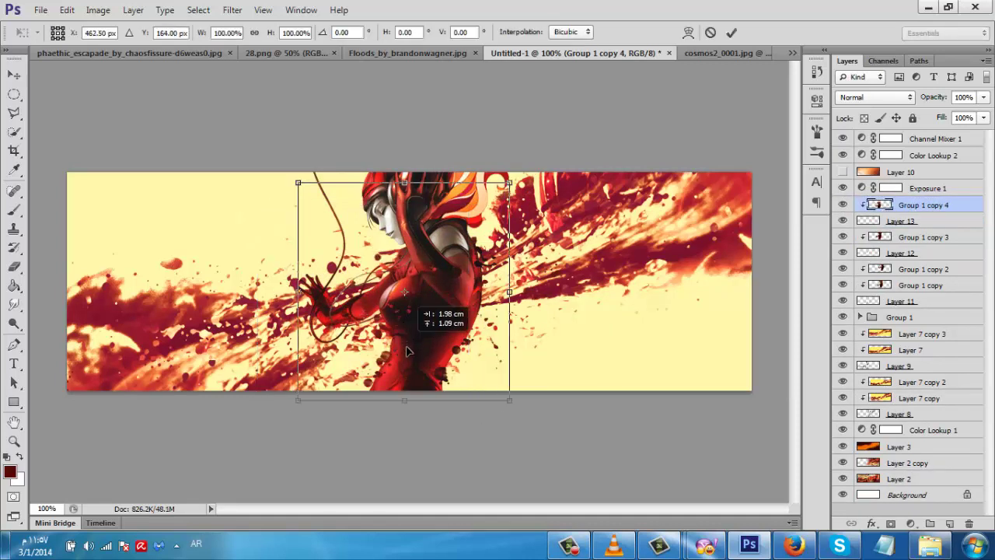
pyautogui.press('Return')
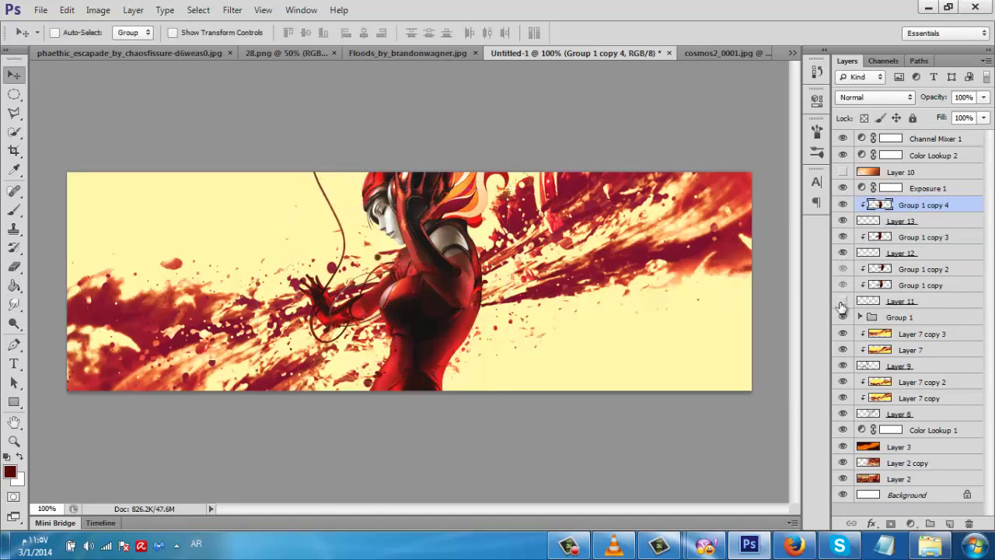
# - Duplicate the figure copy clipped to Layer 13, shift it sideways, and erase the pale spots it puts on the torso
pyautogui.click(844, 253)
pyautogui.click(844, 222)
pyautogui.hotkey('ctrl', 'j')
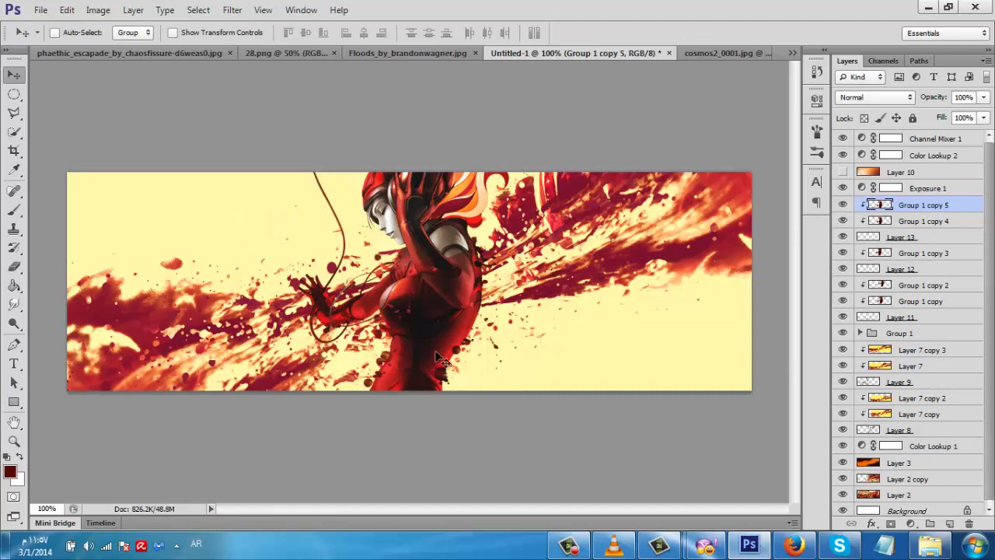
pyautogui.hotkey('ctrl', 't')
pyautogui.moveTo(381, 389); pyautogui.dragTo(485, 391)
pyautogui.press('Return')
pyautogui.press('e')
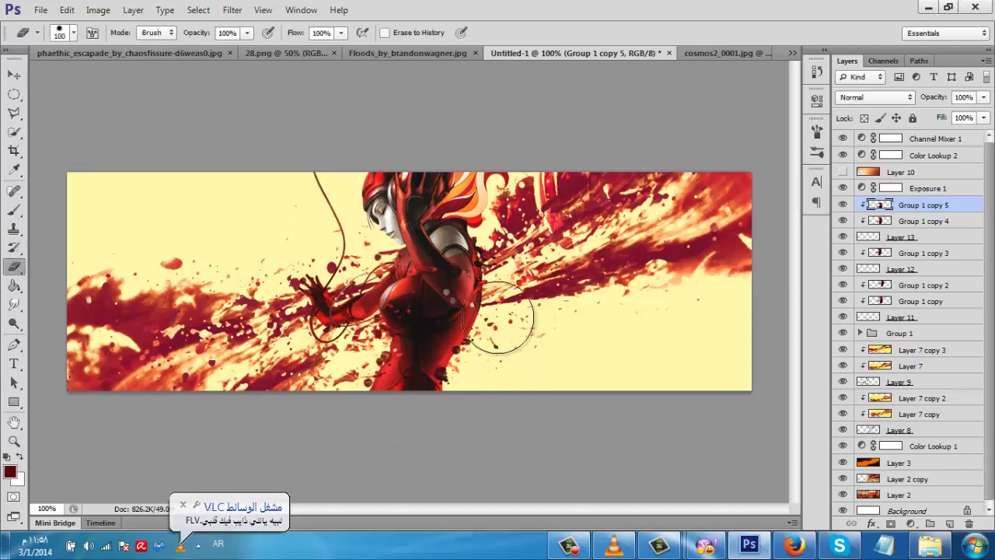
pyautogui.press('v')
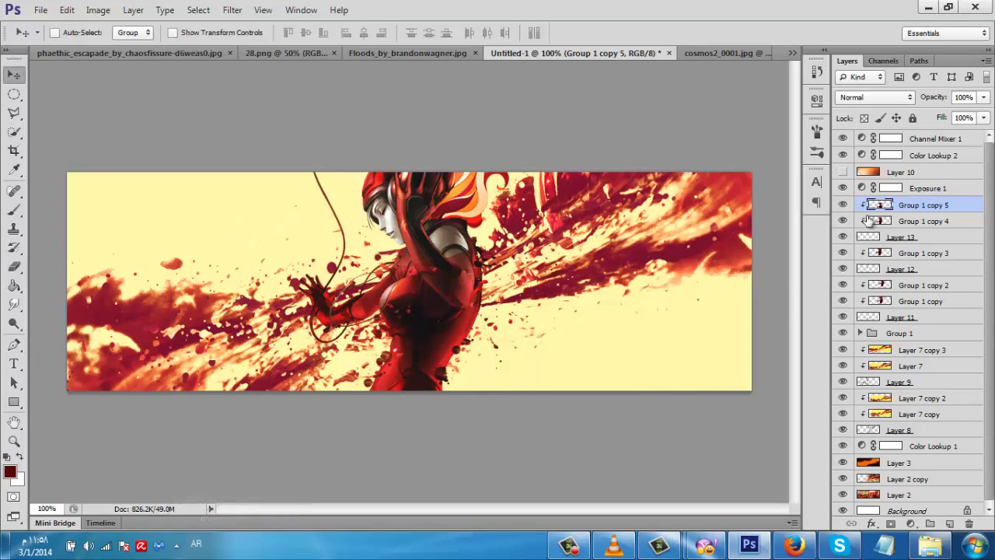
# - Bring the glowing fractal image from 28.png into the banner as the topmost layer
pyautogui.hotkey('alt', '.')
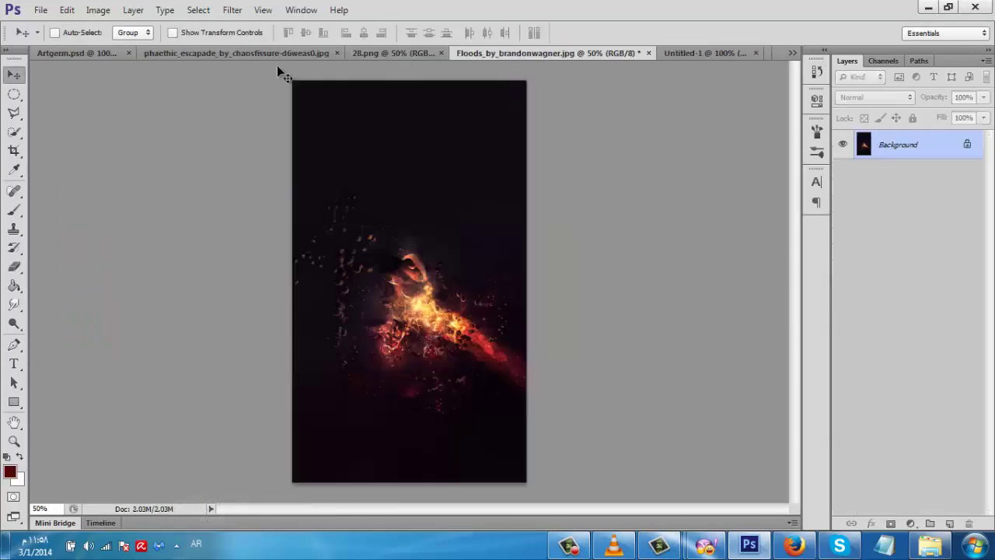
pyautogui.click(279, 53)
pyautogui.click(470, 53)
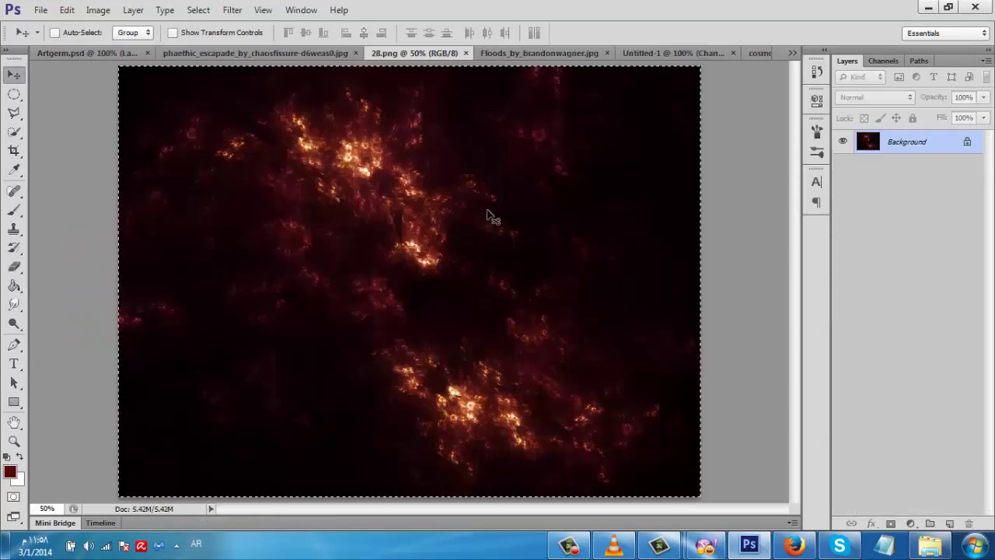
pyautogui.moveTo(489, 215); pyautogui.dragTo(536, 332)
# - Set the blend mode of the fractal layer, Layer 14, to Color Dodge
pyautogui.click(869, 97)
pyautogui.click(865, 221)
pyautogui.click(866, 98)
pyautogui.click(860, 219)
pyautogui.hotkey('shift', '+')
pyautogui.hotkey('shift', '+')
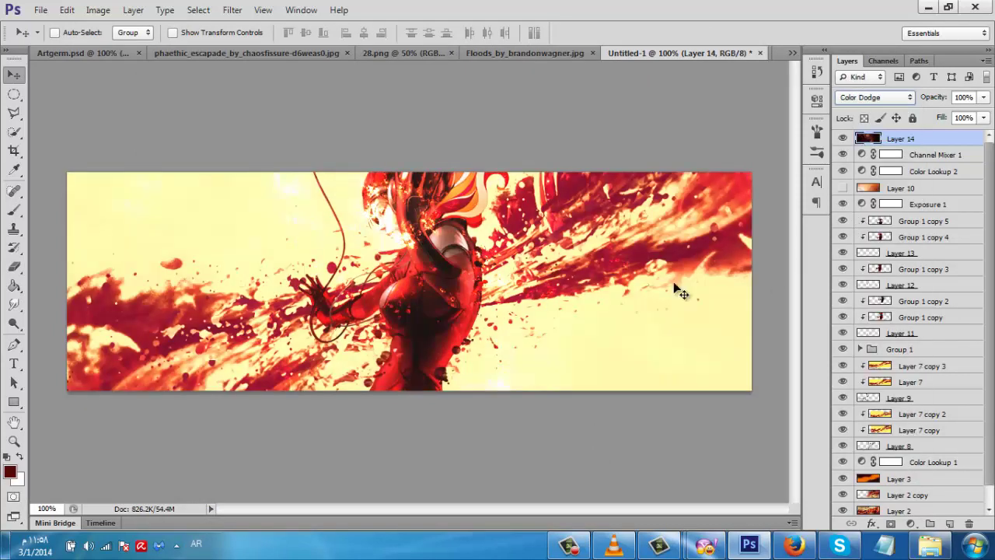
# - Reposition the Layer 14 fractal so its glowing sparks fall across the figure's arm and torso
pyautogui.moveTo(673, 288)
pyautogui.mouseDown()
pyautogui.moveTo(422, 340)
pyautogui.moveTo(444, 300)
pyautogui.moveTo(499, 313)
pyautogui.moveTo(523, 241)
pyautogui.moveTo(200, 315)
pyautogui.moveTo(544, 280)
pyautogui.moveTo(528, 301)
pyautogui.moveTo(482, 310)
pyautogui.mouseUp()
pyautogui.hotkey('ctrl', 't')
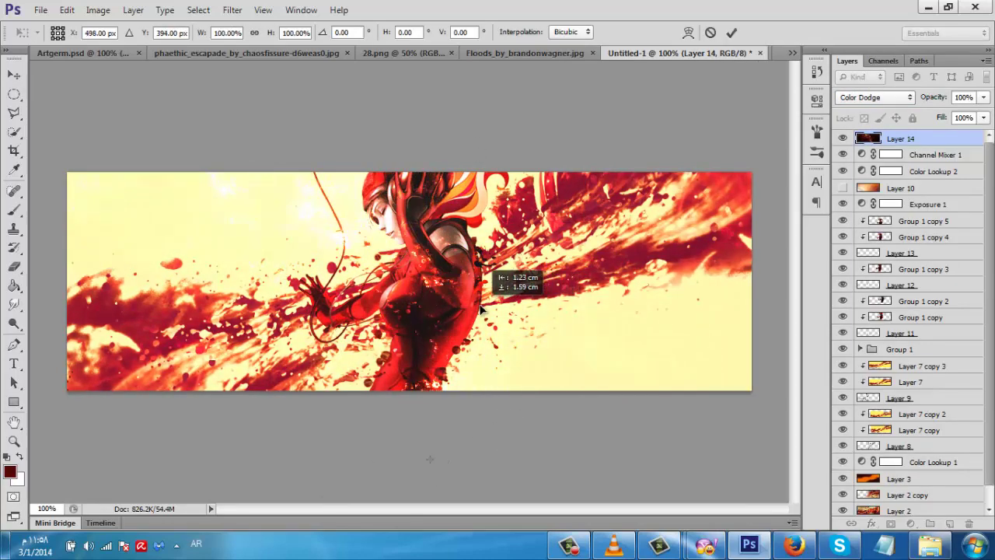
pyautogui.press('Return')
# - Erase the Layer 14 glow from the figure's face and dark hair strands with a size 10 eraser
pyautogui.hotkey('ctrl', '+')
pyautogui.hotkey('ctrl', '+')
pyautogui.hotkey('ctrl', '+')
pyautogui.scroll(3, 415, 290)
pyautogui.hotkey('ctrl', '+')
pyautogui.scroll(2, 416, 295)
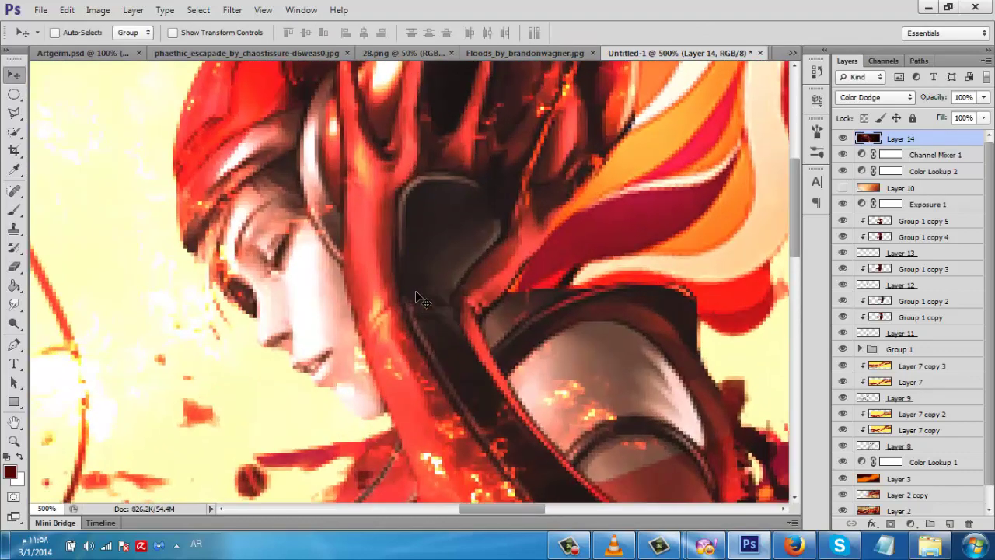
pyautogui.click(14, 266)
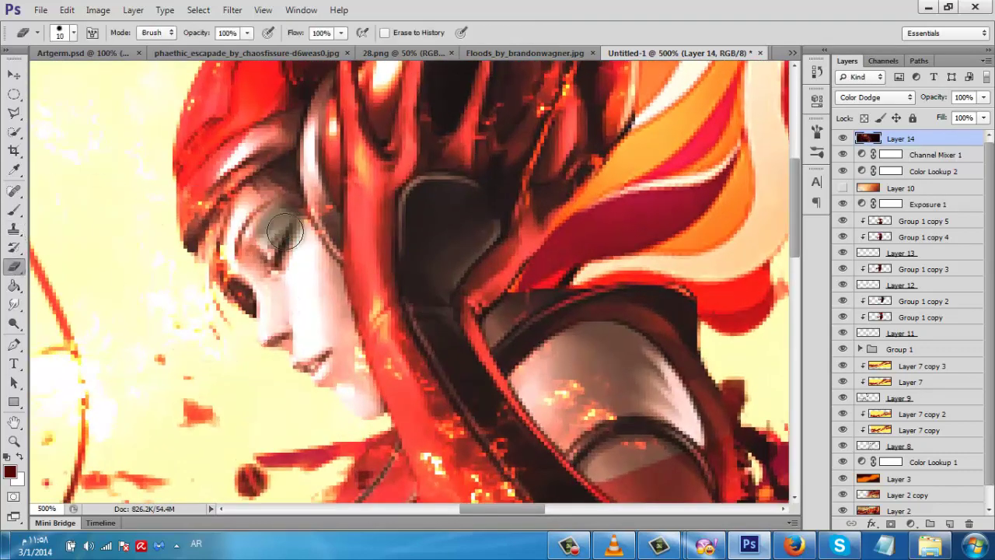
pyautogui.moveTo(232, 259)
pyautogui.mouseDown()
pyautogui.moveTo(303, 246)
pyautogui.moveTo(352, 377)
pyautogui.mouseUp()
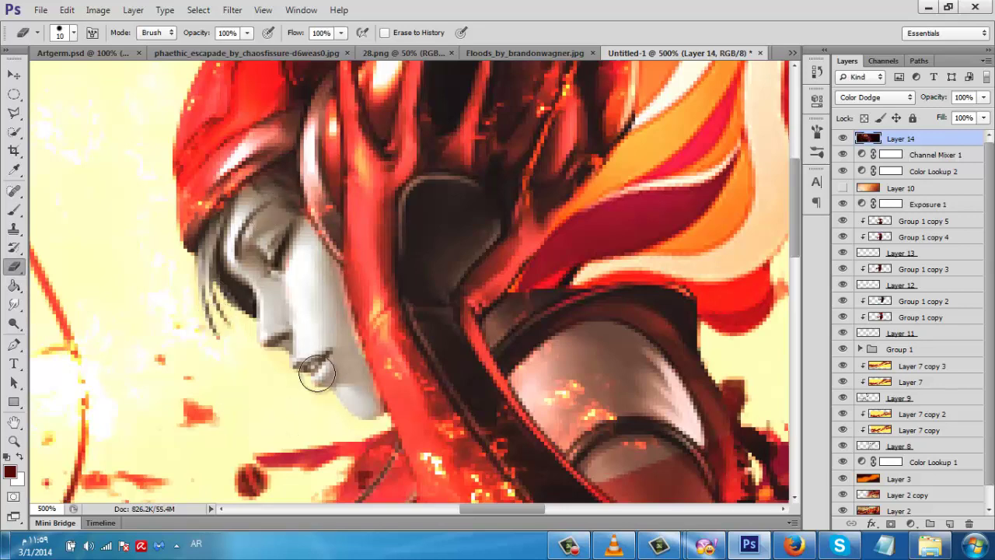
pyautogui.scroll(-4, 611, 476)
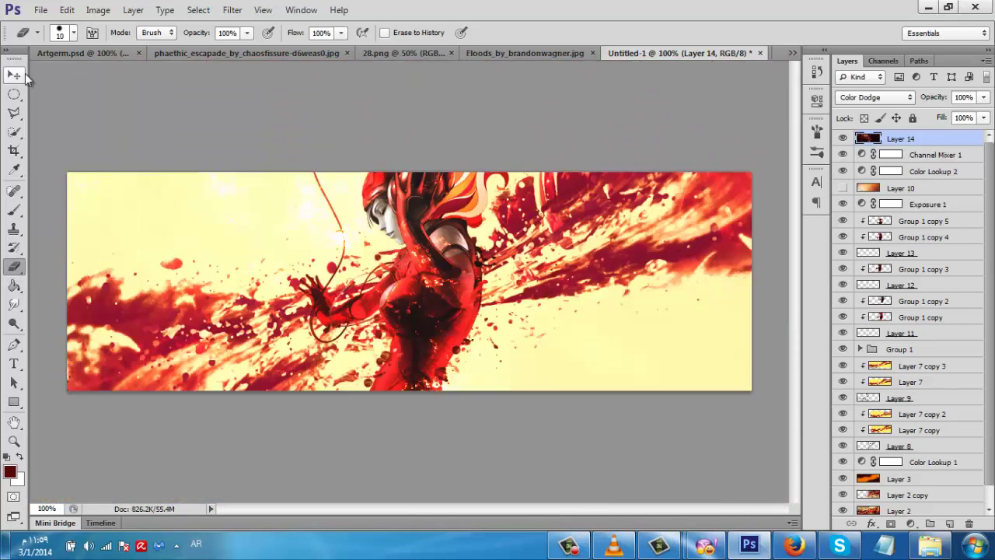
# - Add a Curves adjustment layer above Layer 14 and slightly lift the shadows on the RGB curve
pyautogui.click(16, 75)
pyautogui.click(911, 524)
pyautogui.click(918, 292)
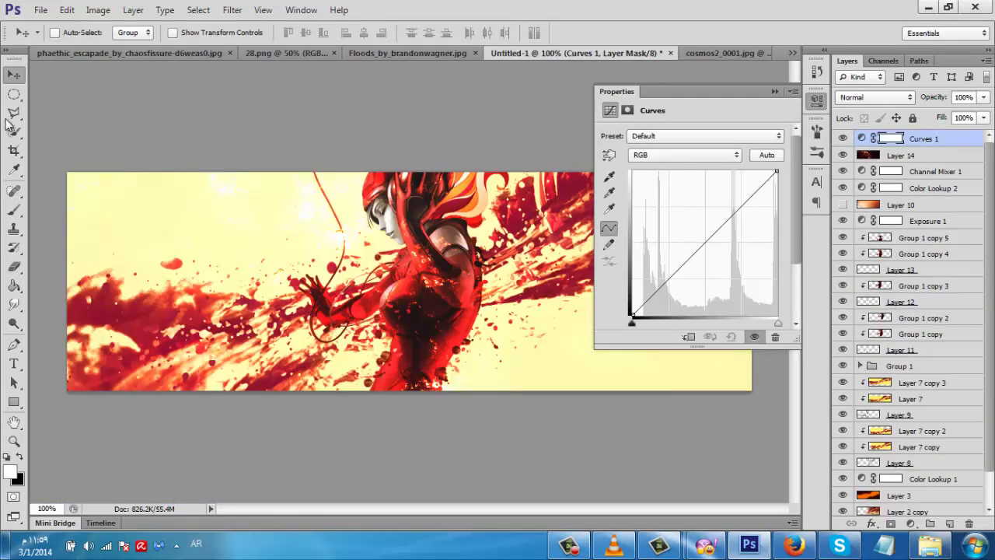
pyautogui.moveTo(666, 280); pyautogui.dragTo(666, 273)
pyautogui.moveTo(714, 229); pyautogui.dragTo(743, 212)
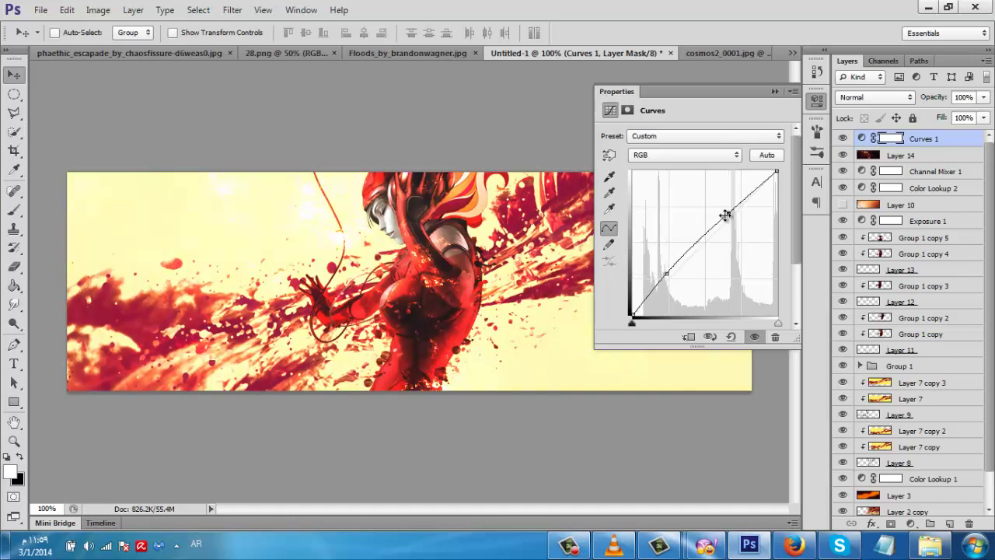
# - In the Curves adjustment's Blue channel, raise the black endpoint slightly and lower the white endpoint to warm the highlights
pyautogui.click(684, 154)
pyautogui.click(667, 206)
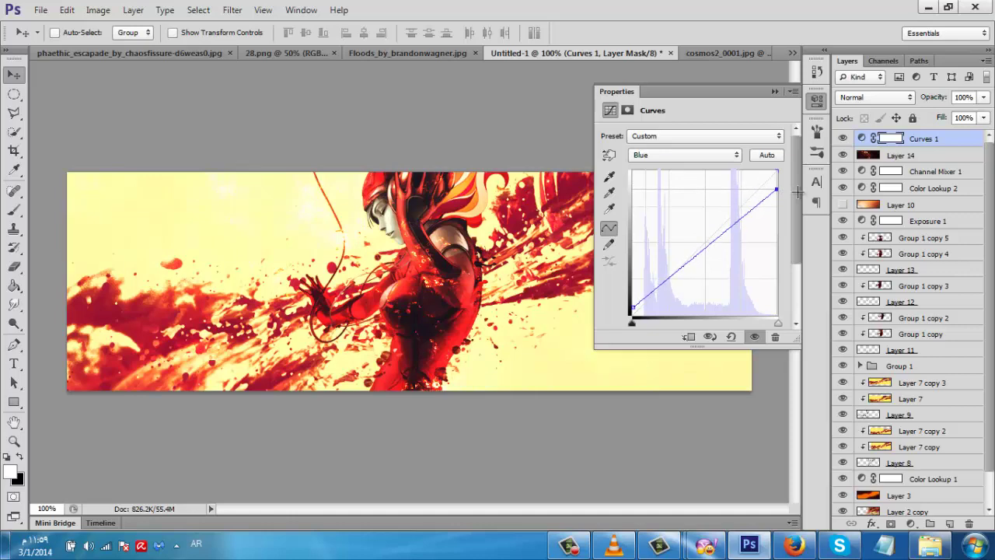
pyautogui.click(776, 92)
# - Add a Color Lookup adjustment layer and try the 3D LUTs from 2Strip.look onward, keeping a muted pink and cream look
pyautogui.click(910, 523)
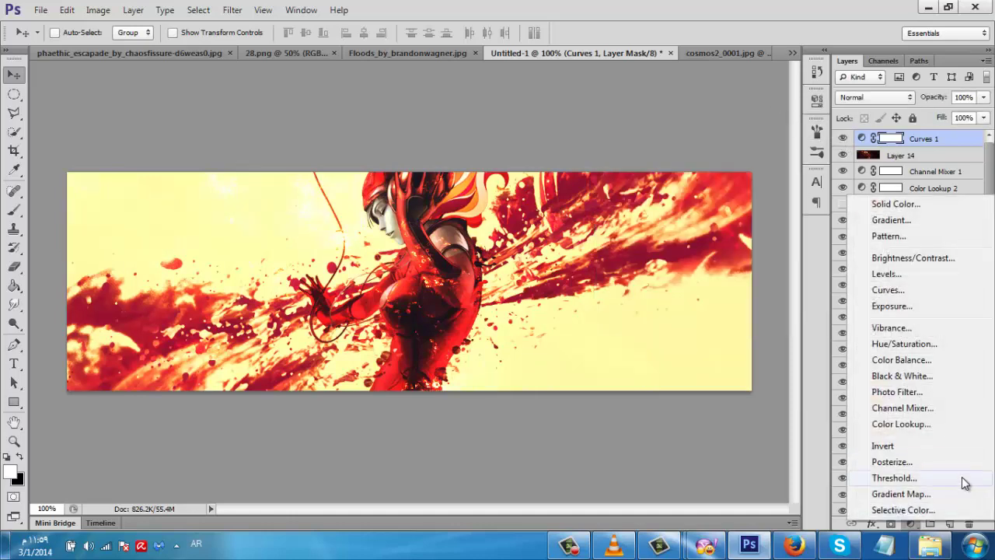
pyautogui.click(904, 427)
pyautogui.click(704, 136)
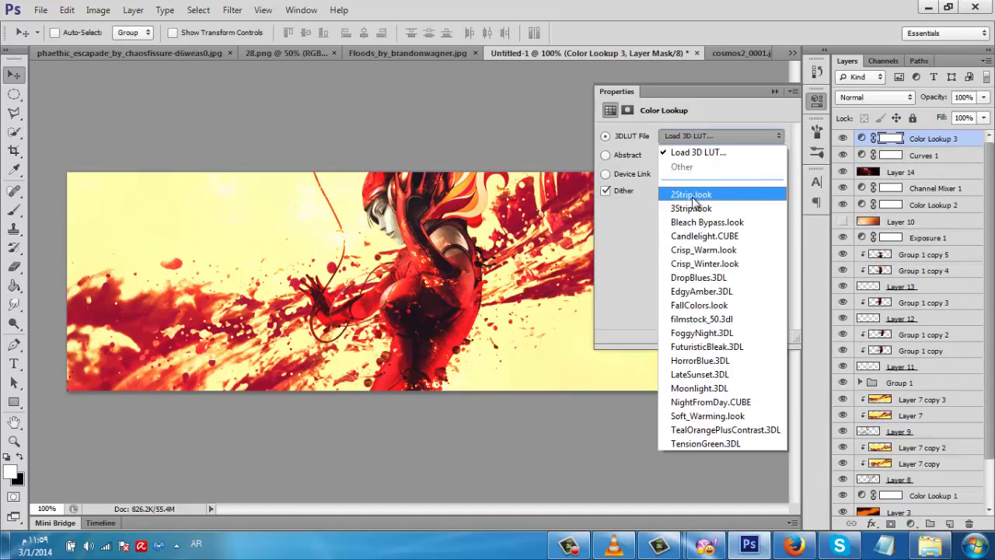
pyautogui.click(693, 197)
pyautogui.press('Down')
pyautogui.press('Down')
pyautogui.press('Down')
pyautogui.click(775, 91)
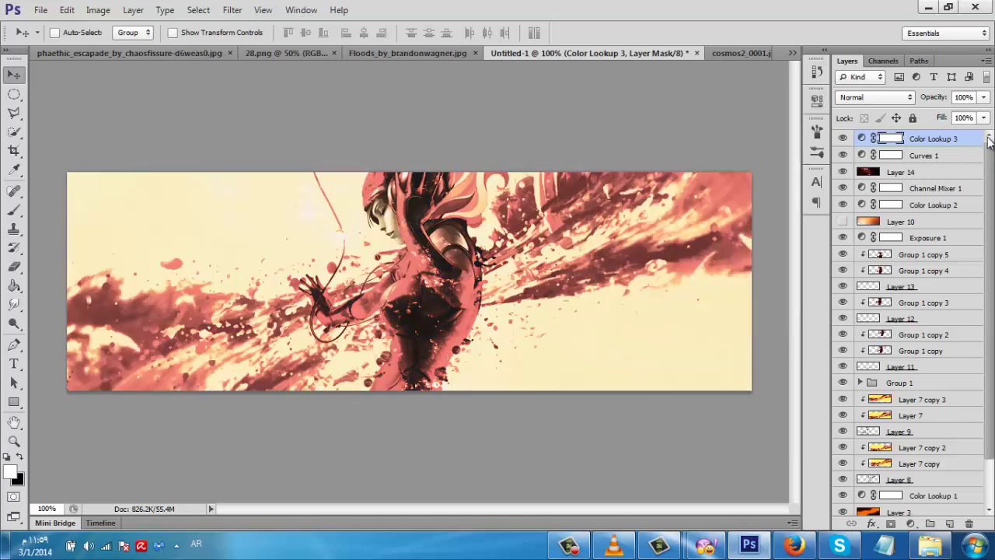
# - Set the Color Lookup 3 layer to Saturation blending with 38% opacity and 50% fill
pyautogui.hotkey('shift', '5')
pyautogui.click(875, 97)
pyautogui.click(867, 170)
pyautogui.press('Down')
pyautogui.press('Down')
pyautogui.press('Down')
pyautogui.press('Down')
pyautogui.press('Down')
pyautogui.press('Down')
pyautogui.press('Down')
pyautogui.press('Down')
pyautogui.press('Down')
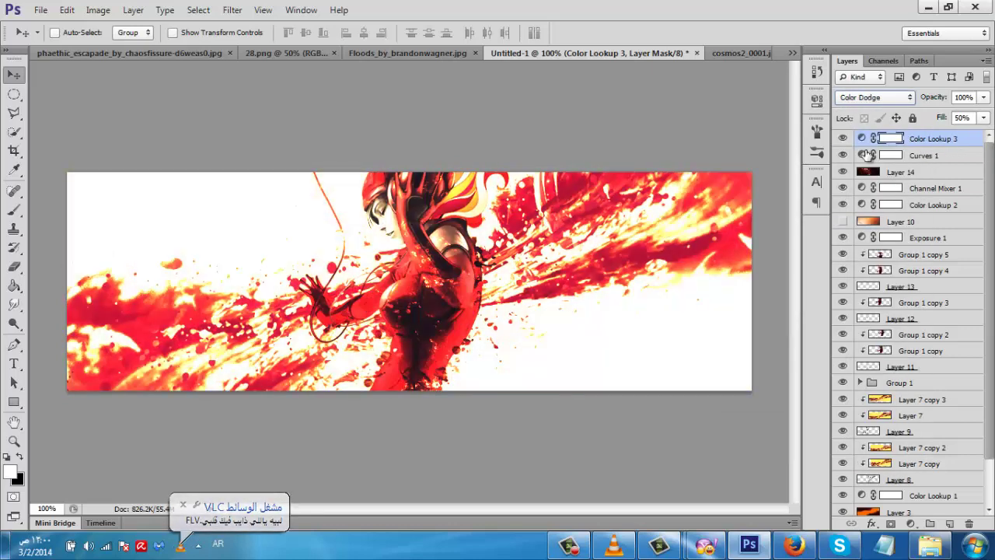
pyautogui.press('Down')
pyautogui.press('Down')
pyautogui.press('Down')
pyautogui.press('Down')
pyautogui.press('Down')
pyautogui.press('Down')
pyautogui.press('Down')
pyautogui.press('Down')
pyautogui.press('Down')
pyautogui.press('Down')
pyautogui.press('Down')
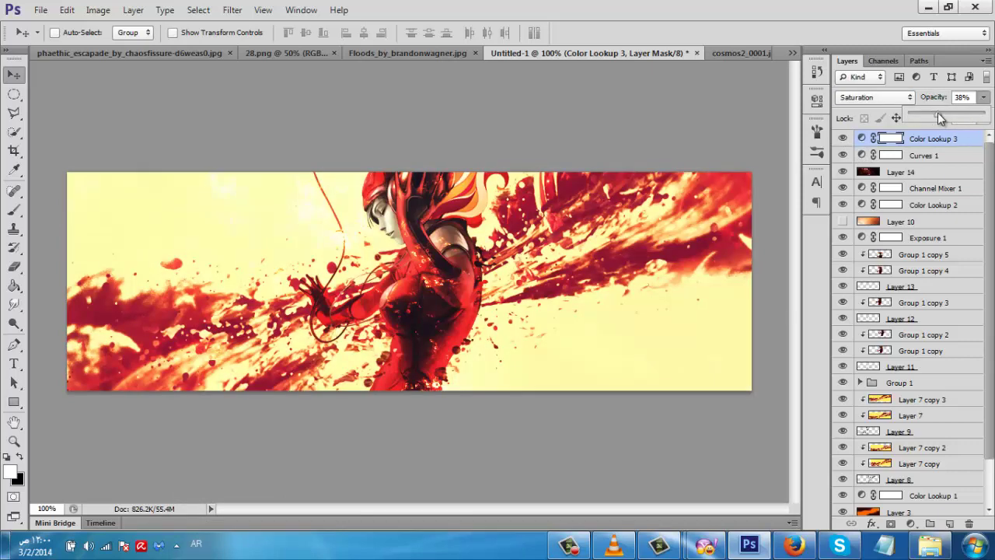
pyautogui.click(845, 139)
# - Add a Black & White adjustment layer on top, blended as Darker Color with 63% fill
pyautogui.click(913, 524)
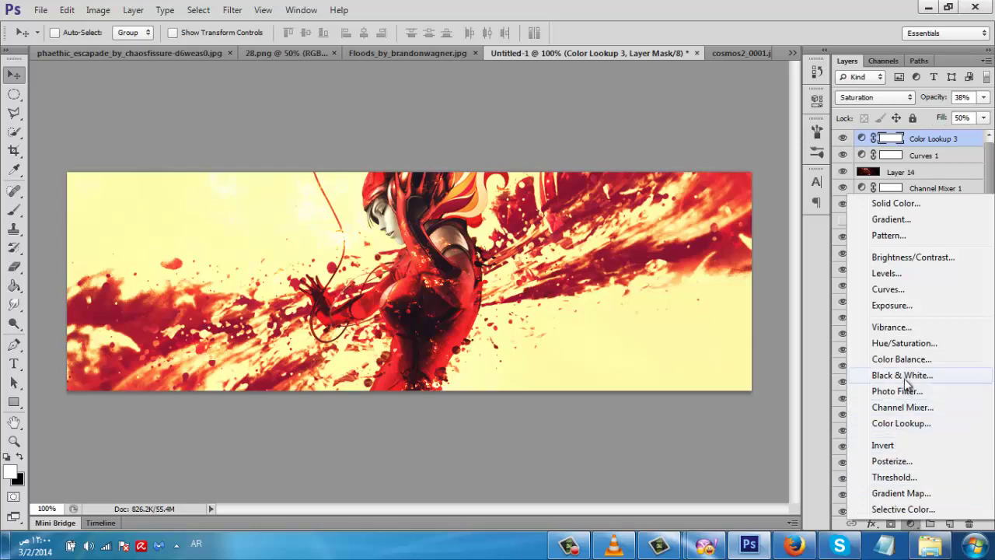
pyautogui.click(902, 375)
pyautogui.click(775, 93)
pyautogui.click(867, 98)
pyautogui.click(849, 219)
pyautogui.click(867, 99)
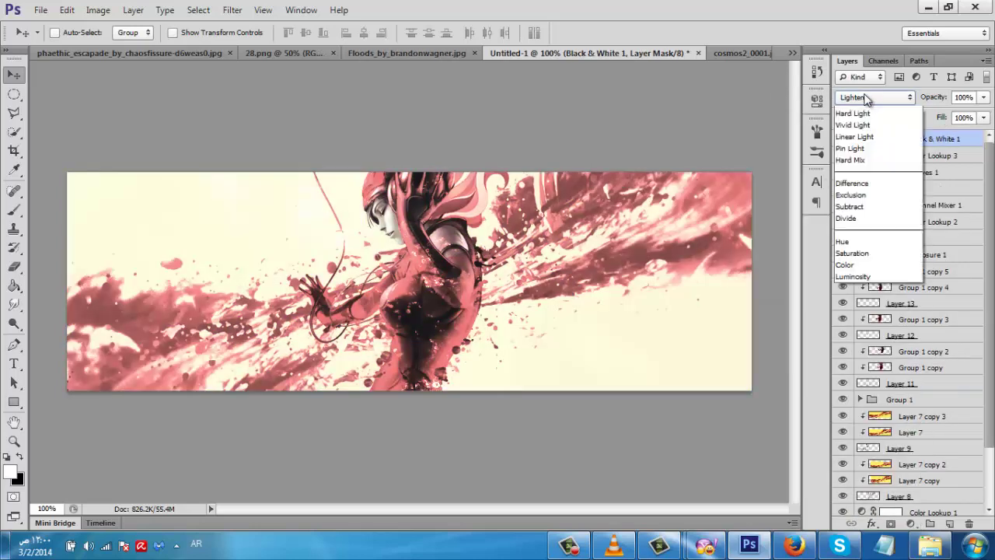
pyautogui.click(862, 182)
pyautogui.press('Down')
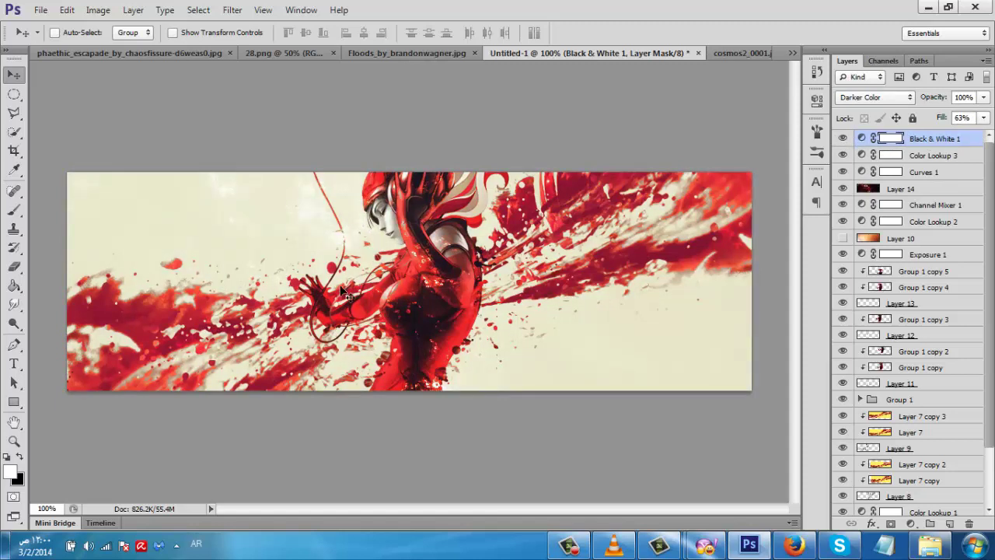
pyautogui.scroll(1, 180, 53)
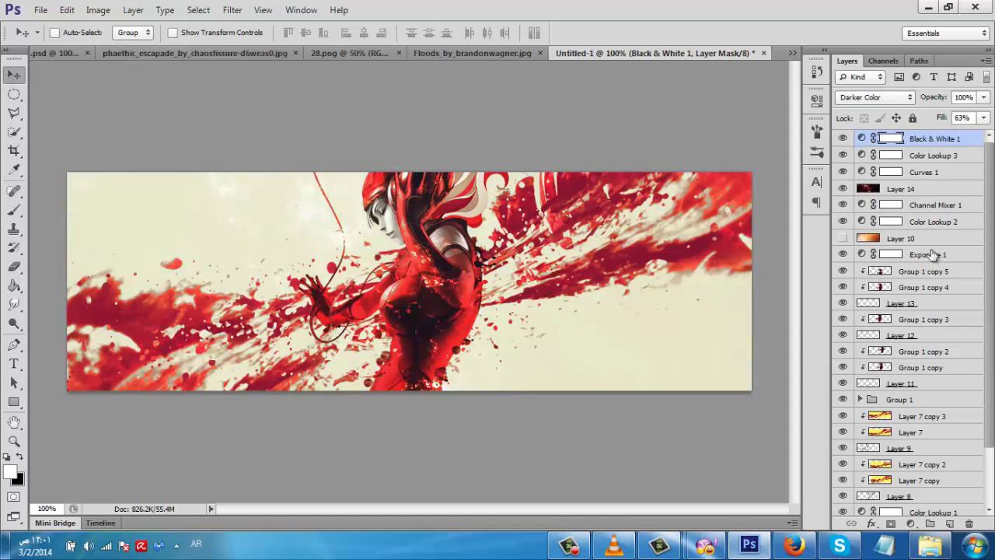
# - Show the hidden Layer 10, move it slightly, and lower its opacity to 63%
pyautogui.click(843, 238)
pyautogui.click(879, 239)
pyautogui.moveTo(470, 294); pyautogui.dragTo(488, 285)
pyautogui.click(983, 98)
pyautogui.moveTo(978, 118); pyautogui.dragTo(956, 120)
# - Shift Layer 10 so its dark side lies behind the outstretched hand's side, and compare the banner with it hidden
pyautogui.click(312, 290)
pyautogui.moveTo(101, 305); pyautogui.dragTo(578, 424)
pyautogui.click(842, 238)
pyautogui.click(843, 236)
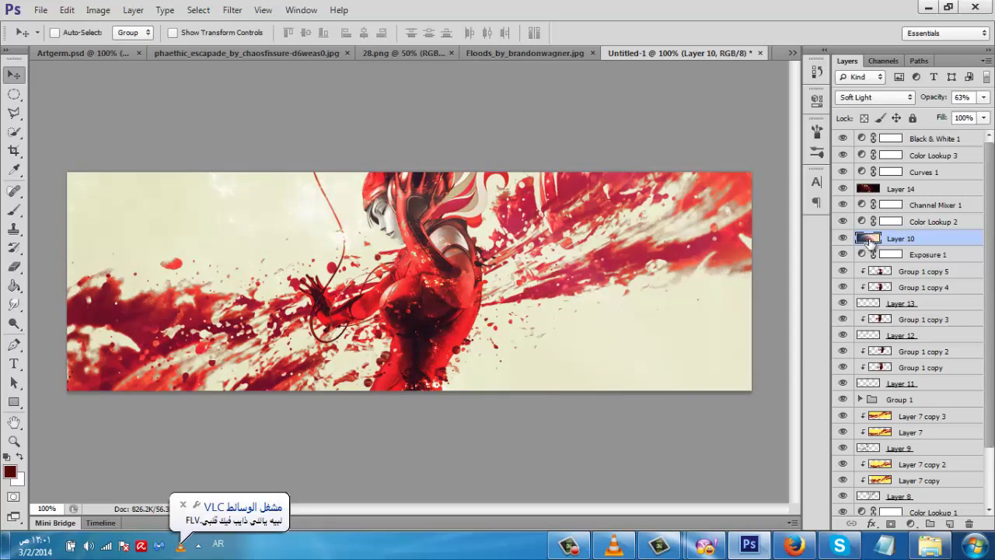
# - Reposition Layer 10 across the banner, set its fill to 54%, and compare the result with the layer hidden
pyautogui.moveTo(596, 317); pyautogui.dragTo(378, 257)
pyautogui.click(983, 117)
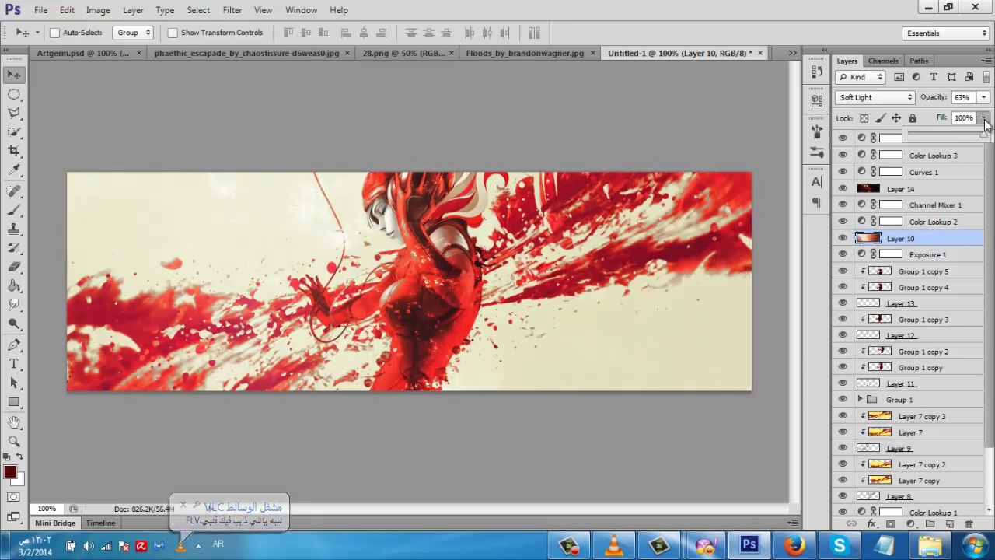
pyautogui.moveTo(983, 134); pyautogui.dragTo(949, 138)
pyautogui.click(844, 240)
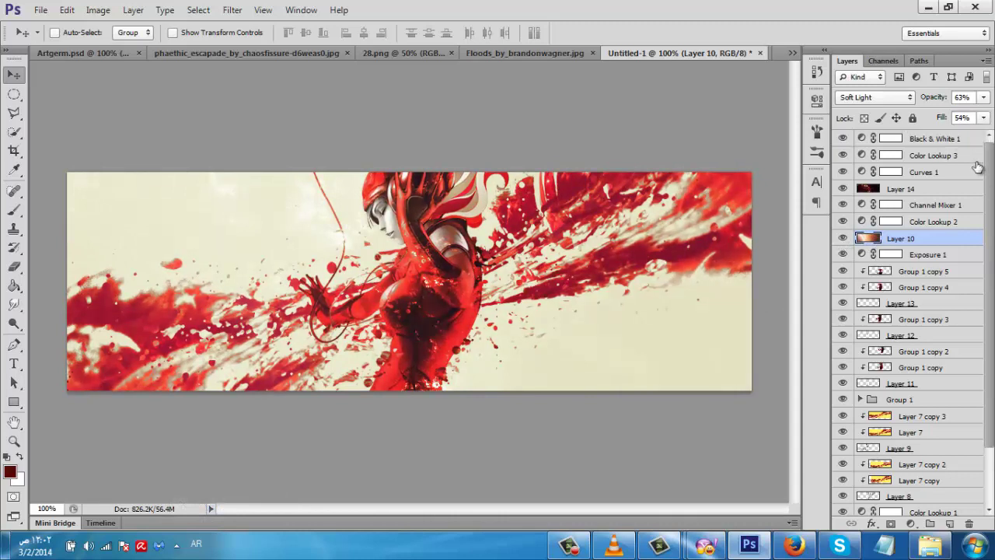
# - Duplicate the Layer 9 droplets and shift the original Layer 9 slightly below the copy
pyautogui.scroll(-1, 904, 406)
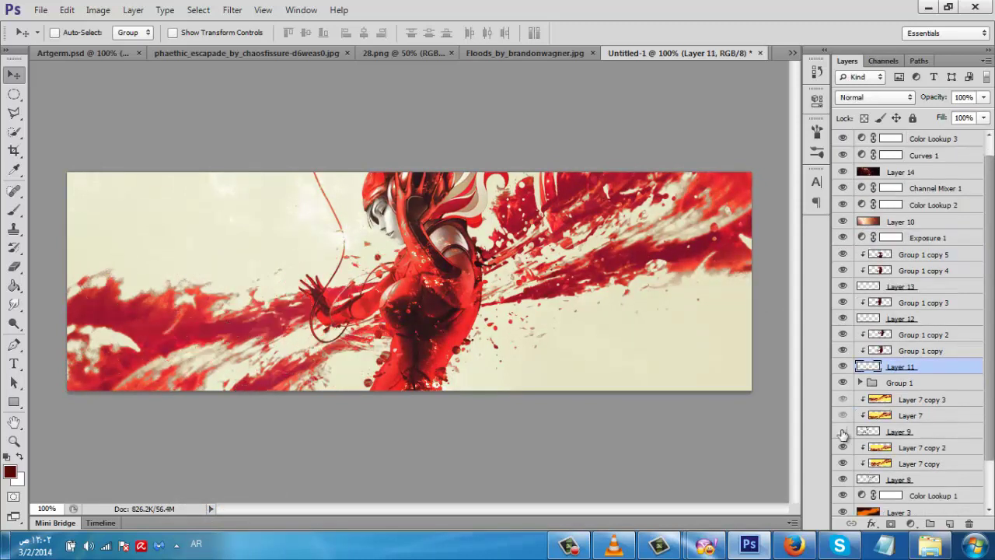
pyautogui.click(894, 429)
pyautogui.hotkey('ctrl', 'j')
pyautogui.click(889, 450)
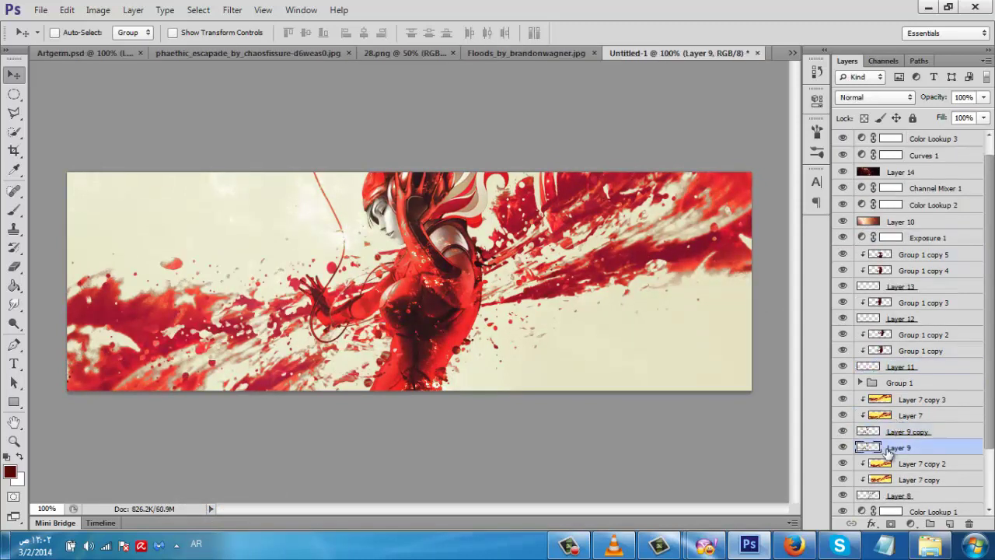
pyautogui.moveTo(346, 355)
pyautogui.mouseDown()
pyautogui.moveTo(318, 342)
pyautogui.moveTo(338, 356)
pyautogui.mouseUp()
# - Duplicate Layer 7, place the copy directly above Layer 9 as its clipping mask, and reposition it over the splatter
pyautogui.click(908, 418)
pyautogui.hotkey('ctrl', 'j')
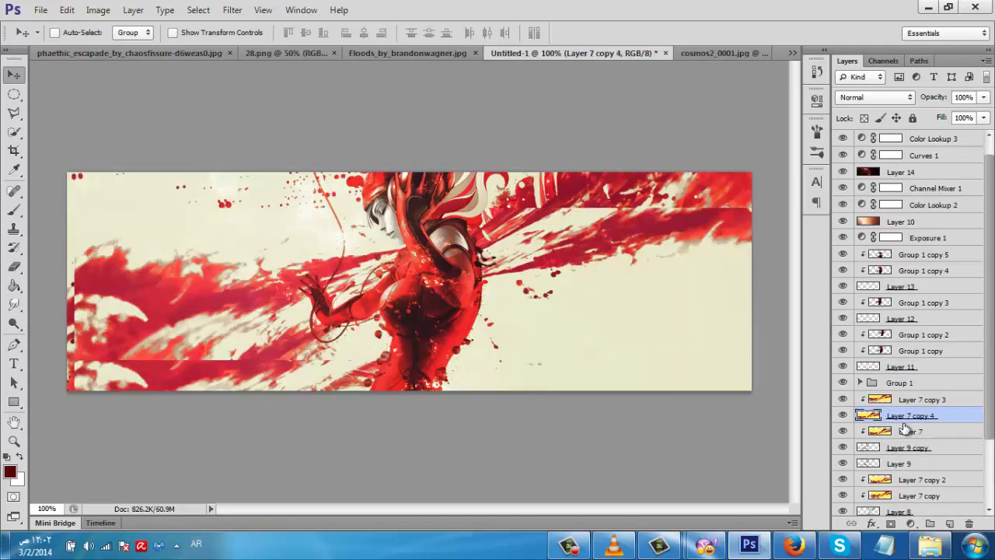
pyautogui.moveTo(898, 434); pyautogui.dragTo(903, 440)
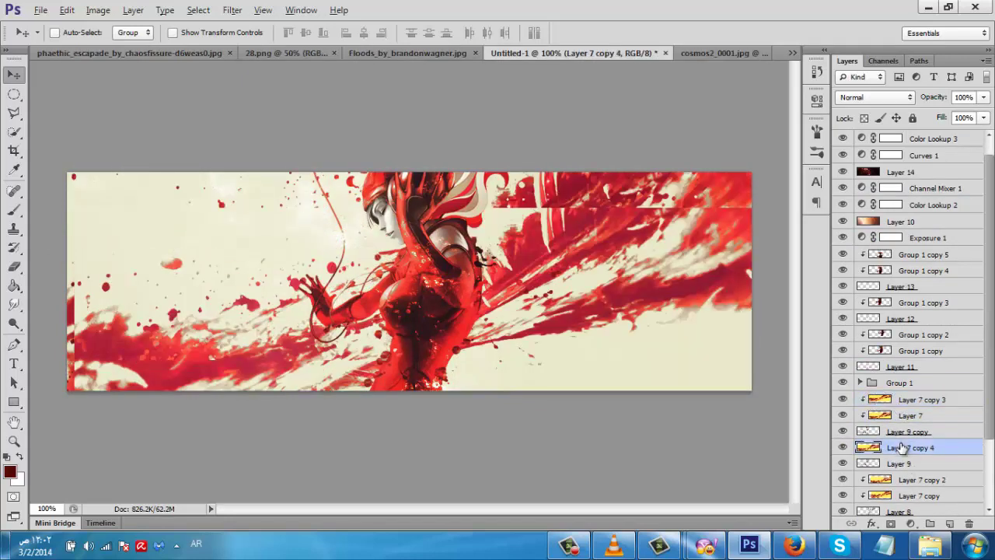
pyautogui.hotkey('ctrl', 'alt', 'g')
pyautogui.moveTo(316, 327)
pyautogui.mouseDown()
pyautogui.moveTo(301, 320)
pyautogui.moveTo(312, 315)
pyautogui.mouseUp()
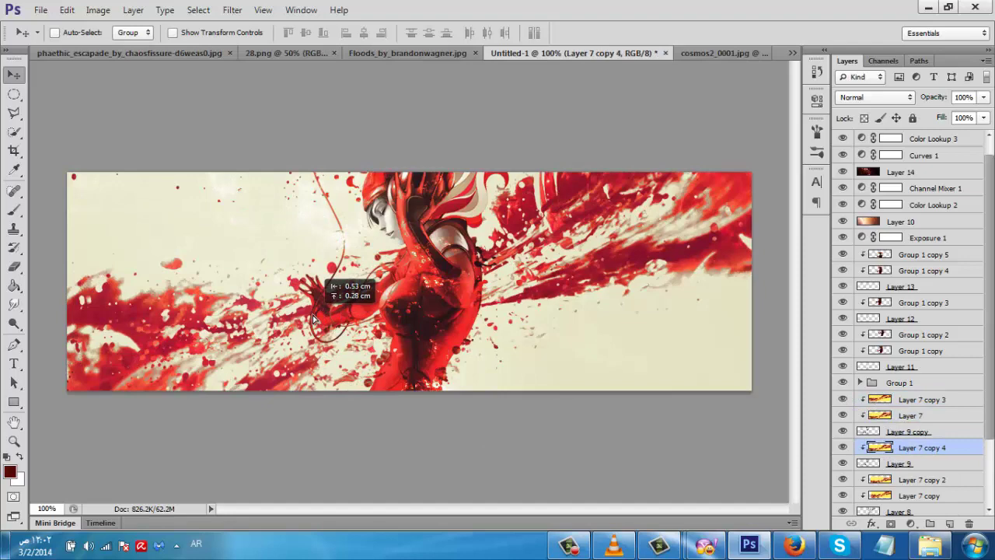
# - Rotate Layer 9 and its clipped Layer 7 copy 4 together counterclockwise and move them over the banner's lower right area
pyautogui.keyDown('ctrl'); pyautogui.click(885, 467); pyautogui.keyUp('ctrl')
pyautogui.moveTo(453, 408); pyautogui.dragTo(455, 412)
pyautogui.hotkey('ctrl', 't')
pyautogui.moveTo(471, 79); pyautogui.dragTo(404, 83)
pyautogui.moveTo(454, 307); pyautogui.dragTo(492, 291)
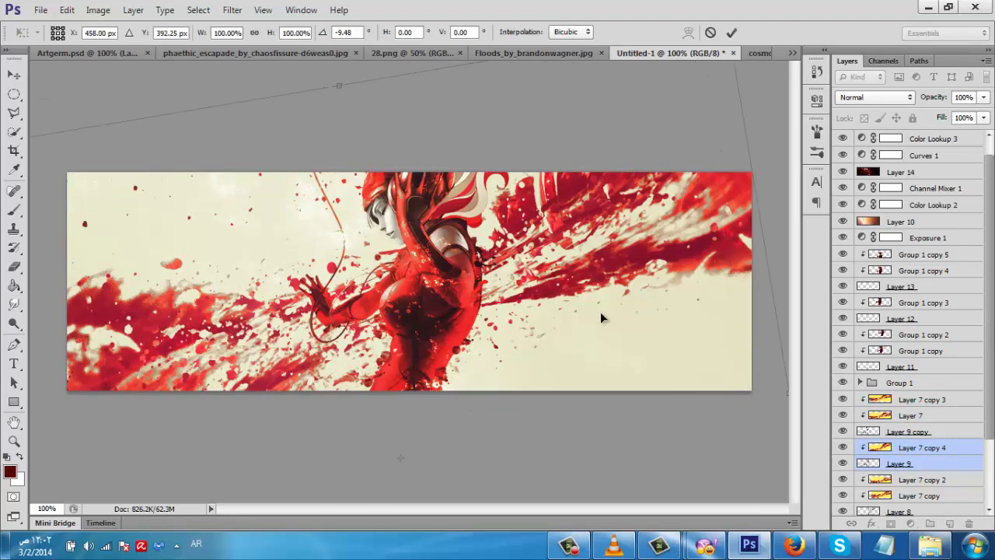
pyautogui.moveTo(340, 73); pyautogui.dragTo(309, 77)
pyautogui.moveTo(471, 356); pyautogui.dragTo(559, 314)
pyautogui.press('Return')
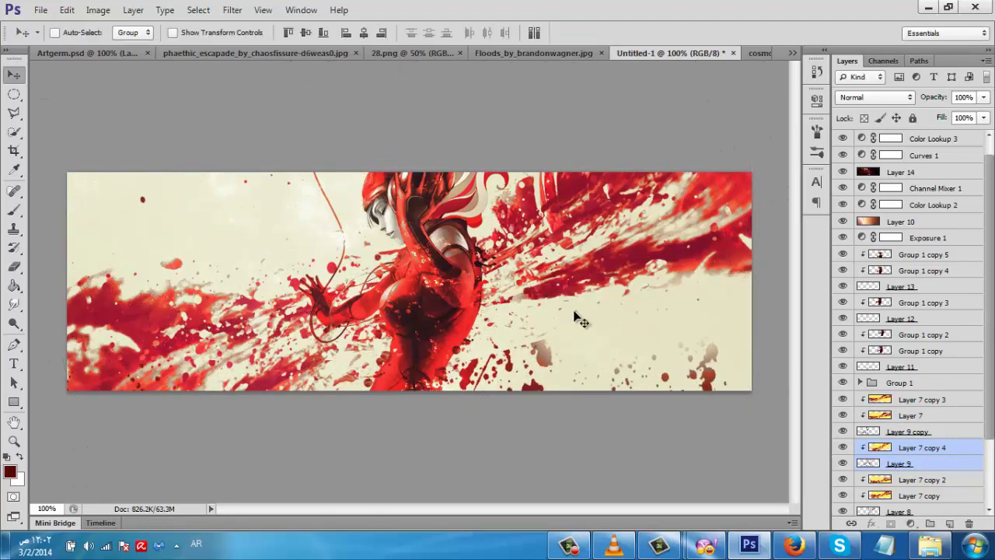
# - Erase the stray Layer 9 droplets in the banner's lower right area with a large hard eraser
pyautogui.click(13, 210)
pyautogui.click(13, 266)
pyautogui.click(870, 463)
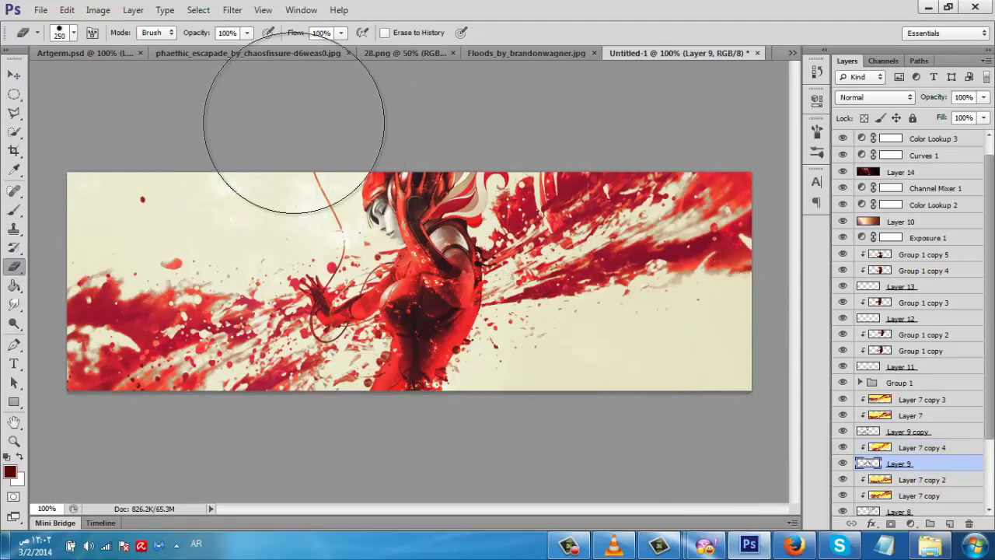
pyautogui.press(']')
pyautogui.press(']')
pyautogui.press(']')
pyautogui.moveTo(533, 389); pyautogui.dragTo(692, 334)
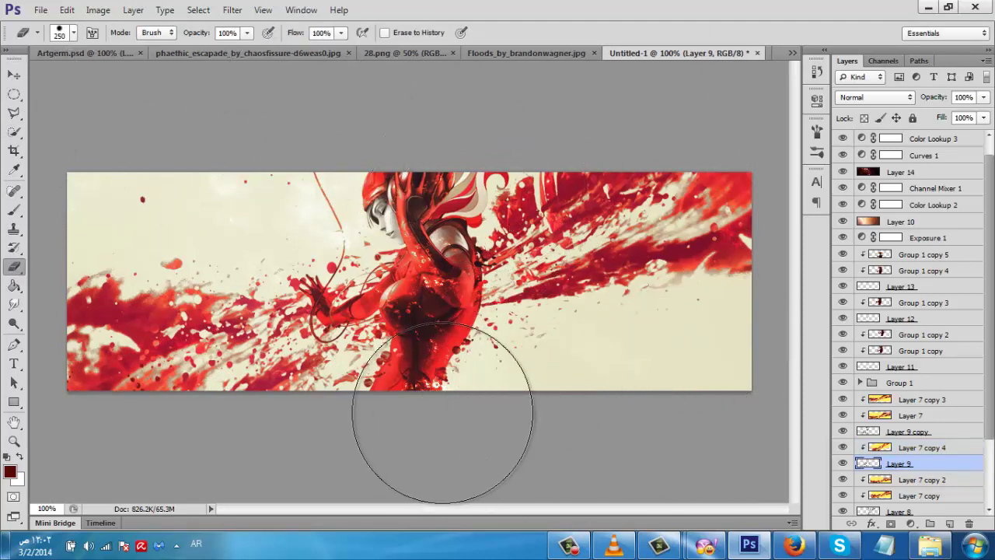
# - Duplicate Layer 8, then rotate the original about 12° and spread its droplets over the splatter behind the figure
pyautogui.click(14, 75)
pyautogui.scroll(-1, 894, 448)
pyautogui.click(908, 463)
pyautogui.hotkey('ctrl', 'j')
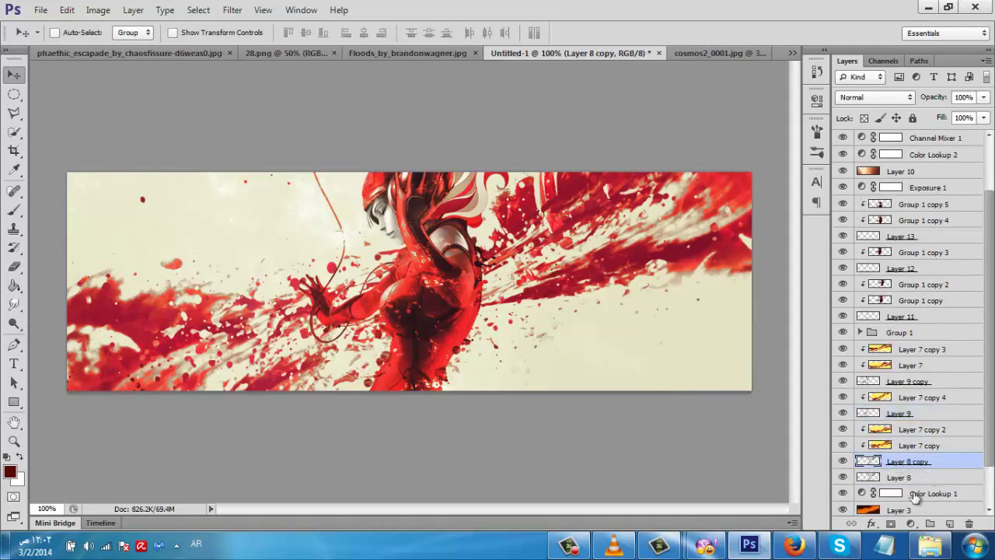
pyautogui.click(913, 478)
pyautogui.hotkey('ctrl', 't')
pyautogui.moveTo(115, 311); pyautogui.dragTo(113, 229)
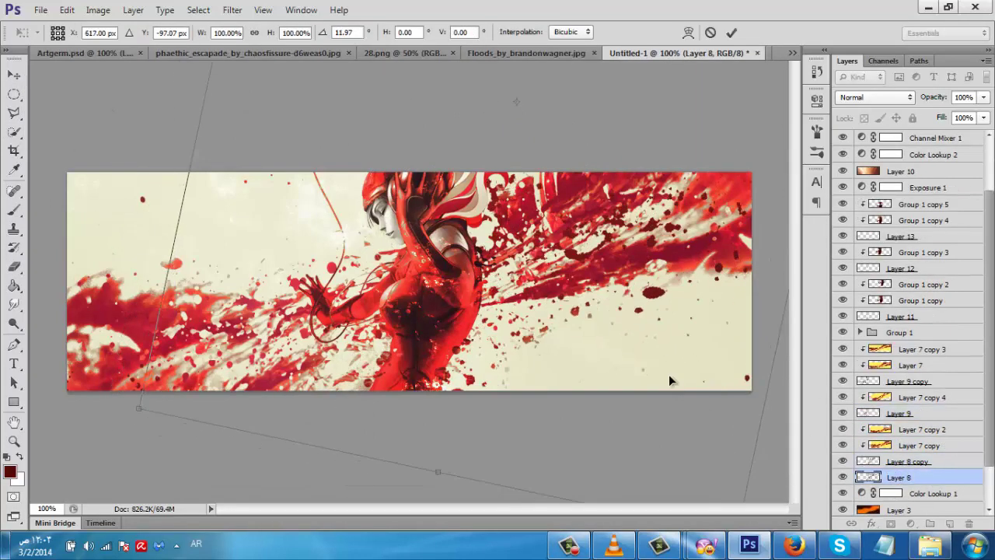
pyautogui.press('Return')
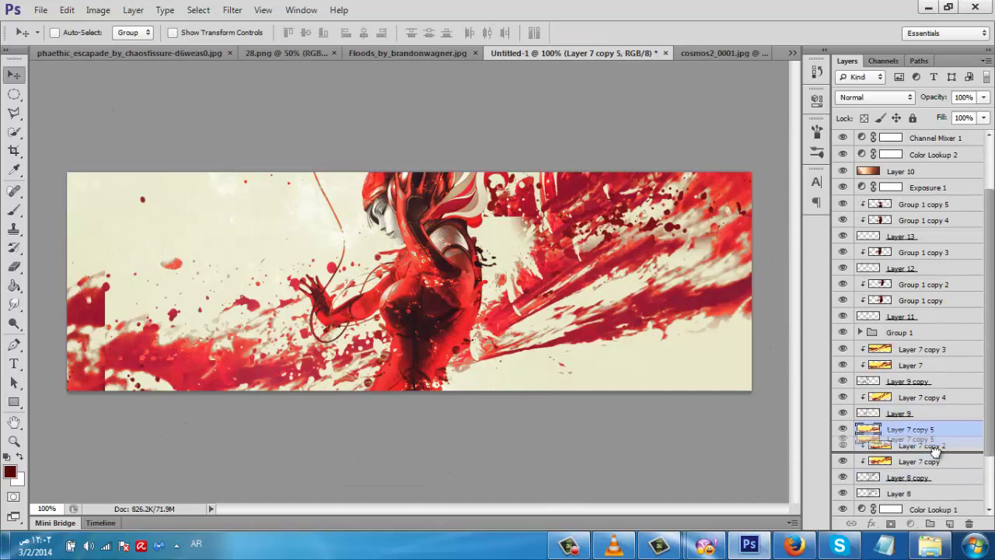
# - Place Layer 7 copy 5 directly above Layer 8, clip it to that layer, and align it with the splatter
pyautogui.moveTo(936, 452); pyautogui.dragTo(955, 482)
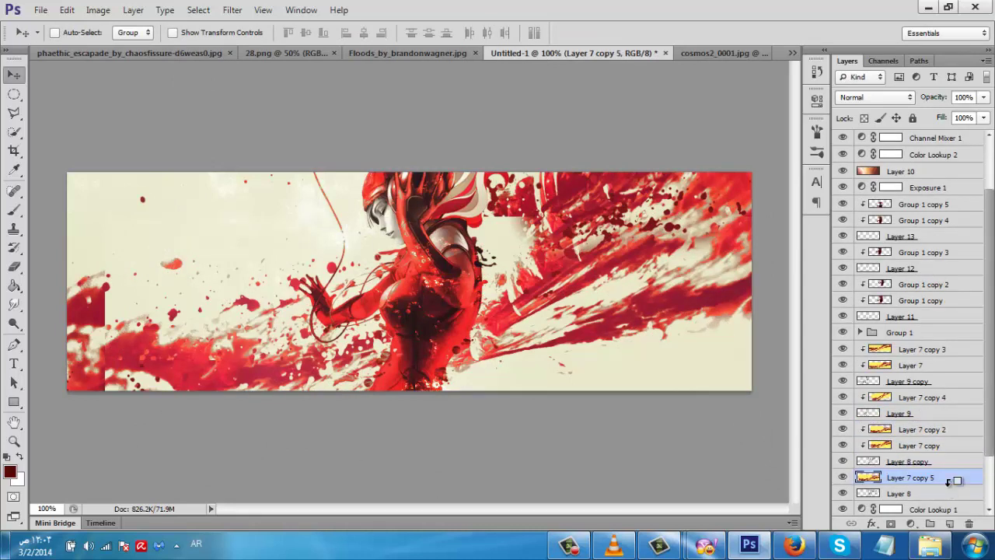
pyautogui.keyDown('alt'); pyautogui.click(945, 486); pyautogui.keyUp('alt')
pyautogui.moveTo(582, 302); pyautogui.dragTo(628, 235)
pyautogui.click(14, 268)
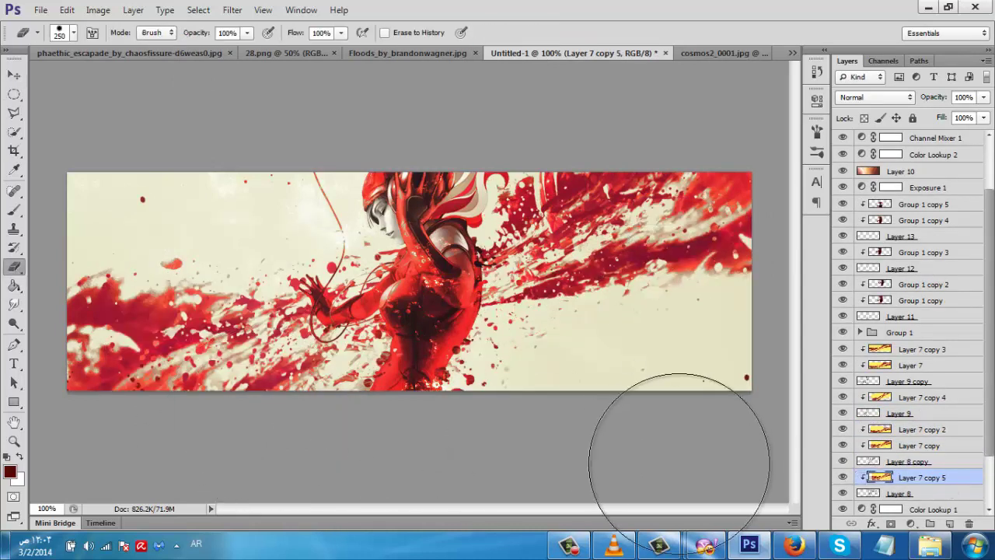
pyautogui.click(14, 76)
# - Bring the fiery hand image from its own document into the banner as a new layer above Black & White 1
pyautogui.scroll(3, 961, 219)
pyautogui.click(934, 140)
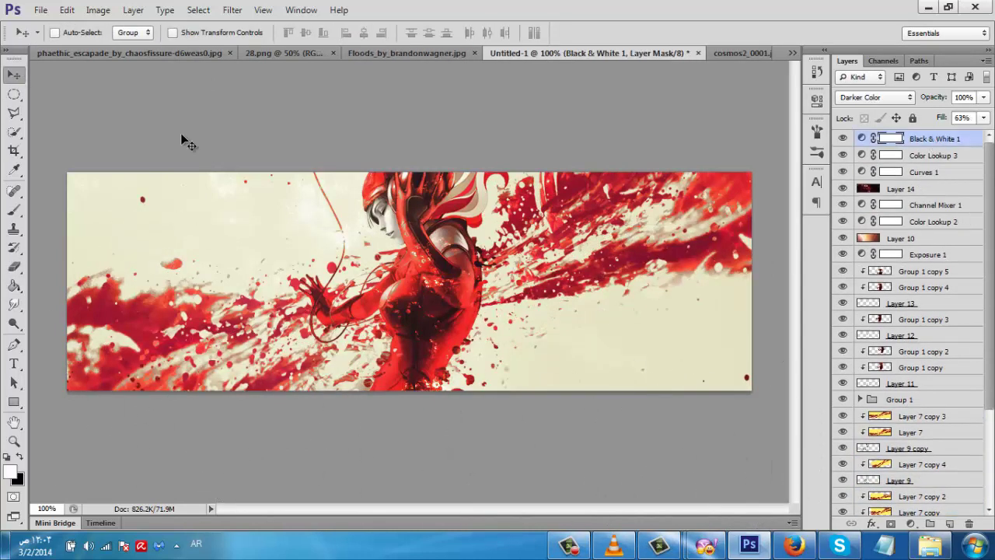
pyautogui.moveTo(180, 133); pyautogui.dragTo(634, 115)
pyautogui.moveTo(686, 59); pyautogui.dragTo(367, 218)
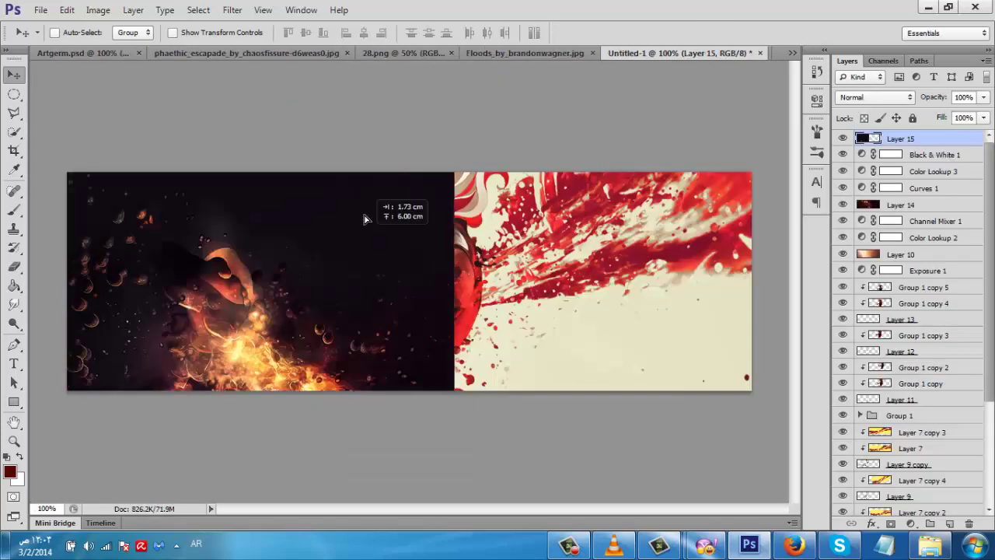
# - Rotate the fire image about -53° and place it over the banner's lower left corner
pyautogui.hotkey('ctrl', 't')
pyautogui.moveTo(467, 298); pyautogui.dragTo(332, 58)
pyautogui.moveTo(358, 325); pyautogui.dragTo(126, 413)
pyautogui.moveTo(338, 211); pyautogui.dragTo(367, 262)
pyautogui.moveTo(109, 380); pyautogui.dragTo(118, 333)
pyautogui.press('Return')
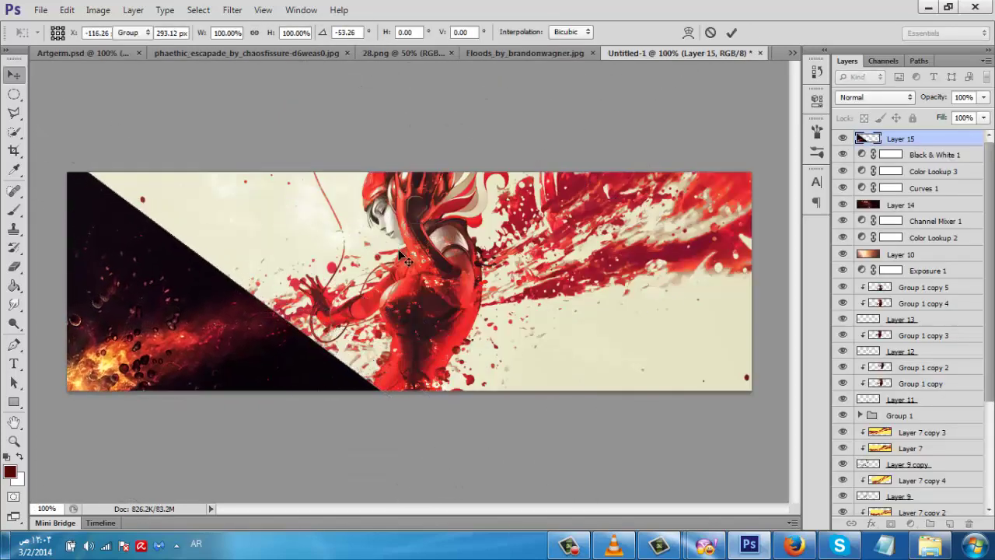
# - Set Layer 15 to Lighten, move it below Curves 1, and rotate and shift its sparks towards the outstretched hand
pyautogui.click(875, 97)
pyautogui.click(867, 219)
pyautogui.moveTo(924, 189); pyautogui.dragTo(928, 196)
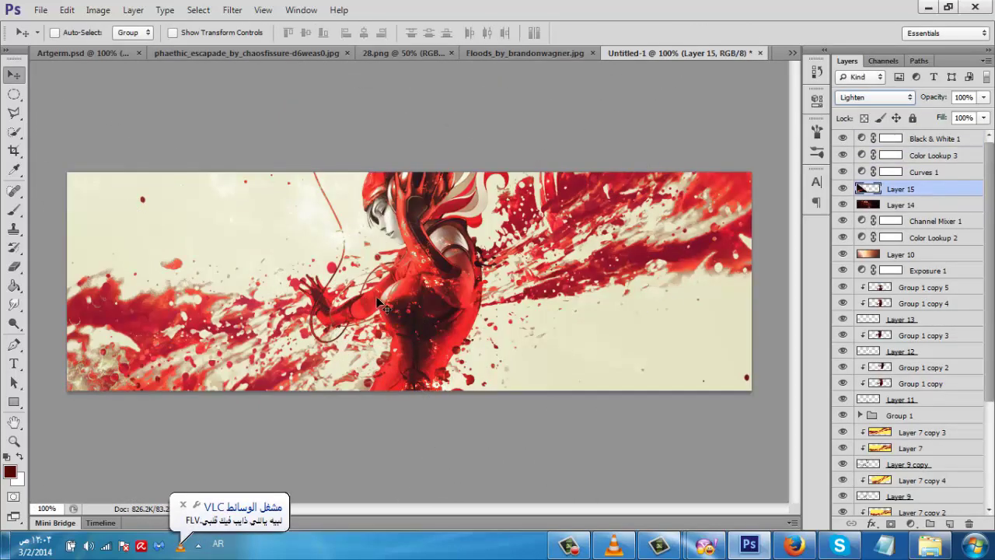
pyautogui.moveTo(145, 356); pyautogui.dragTo(185, 324)
pyautogui.hotkey('ctrl', 't')
pyautogui.moveTo(663, 342); pyautogui.dragTo(664, 427)
pyautogui.press('Return')
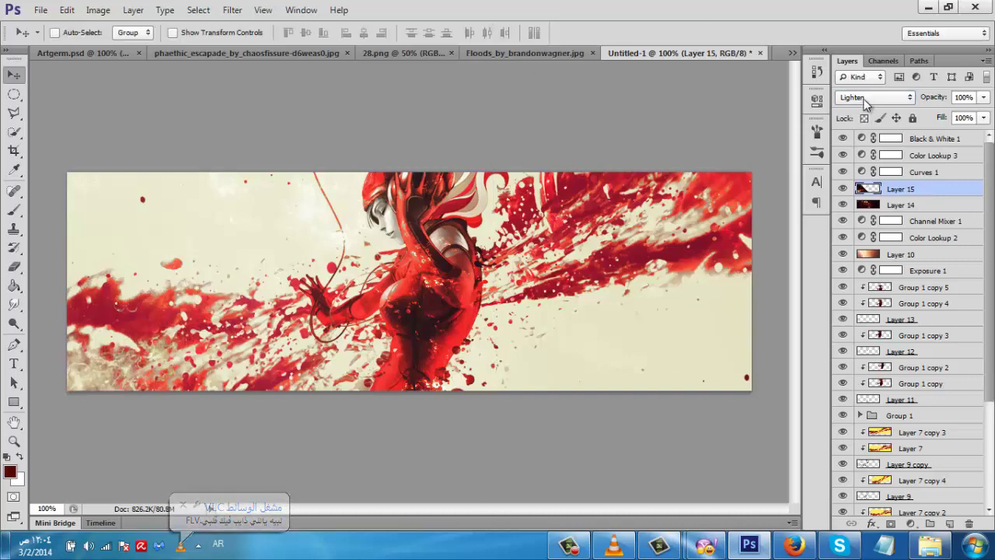
# - Try other blend modes on Layer 15, from Multiply through to Hard Mix
pyautogui.click(862, 98)
pyautogui.click(866, 218)
pyautogui.press('Down')
pyautogui.press('Down')
pyautogui.press('Down')
pyautogui.press('Down')
pyautogui.click(863, 98)
pyautogui.click(855, 147)
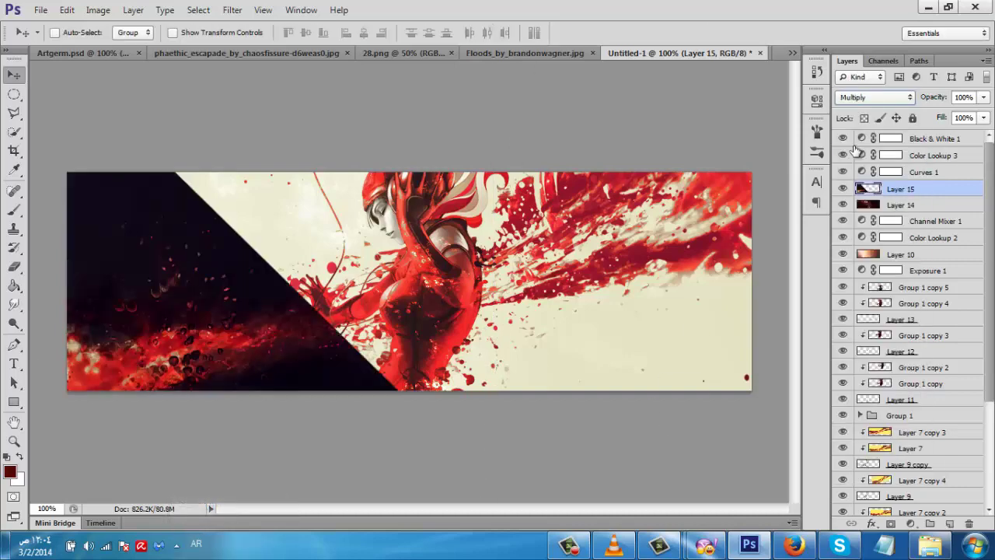
pyautogui.scroll(-7, 845, 150)
pyautogui.press('Down')
pyautogui.press('Down')
pyautogui.press('Down')
pyautogui.press('Down')
pyautogui.press('Down')
pyautogui.press('Down')
pyautogui.press('Down')
pyautogui.press('Down')
pyautogui.press('Down')
pyautogui.press('Down')
pyautogui.press('Down')
pyautogui.press('Down')
pyautogui.press('Down')
pyautogui.press('Down')
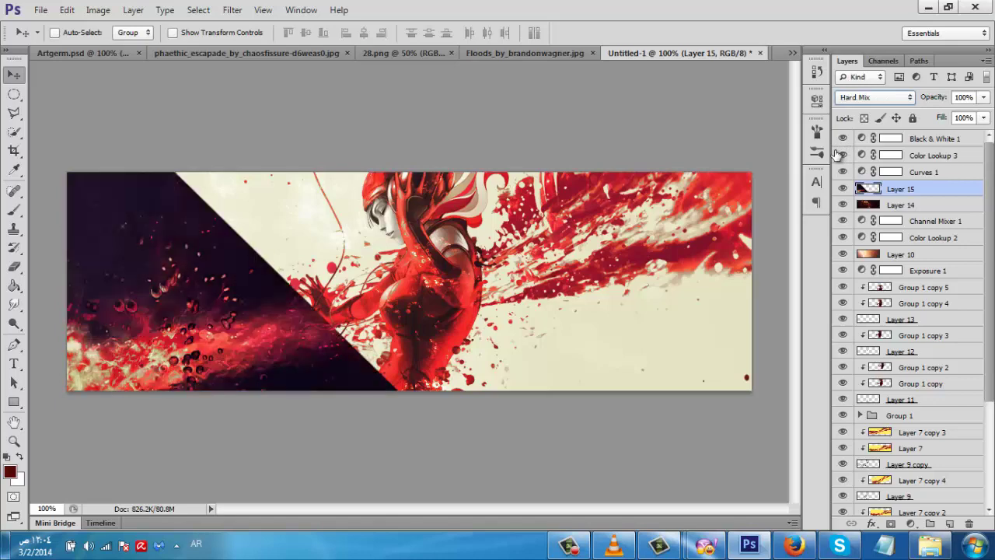
# - Set the blend mode of Layer 15 to Color Dodge
pyautogui.click(863, 98)
pyautogui.click(868, 219)
pyautogui.press('Down')
pyautogui.press('Down')
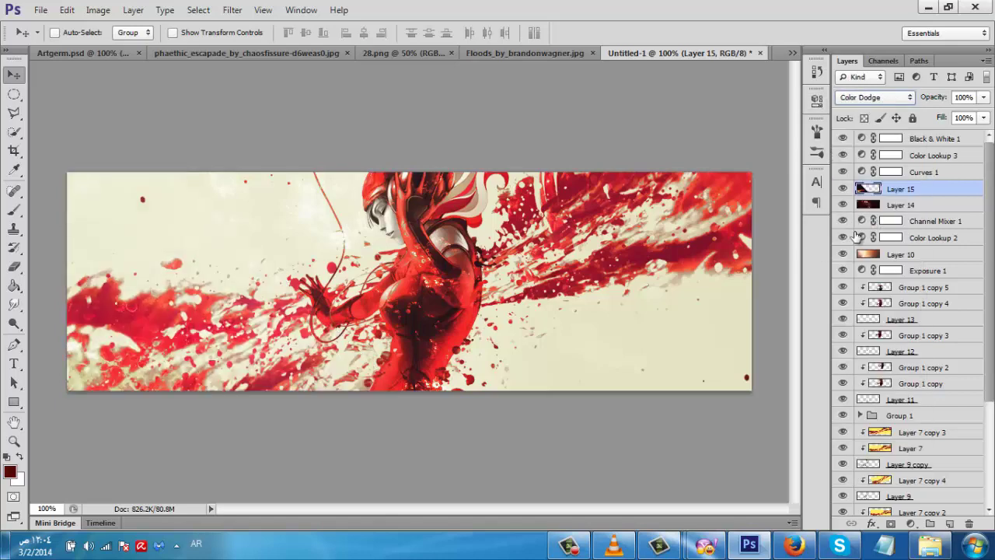
# - Shift and rotate Layer 15 to fit its glow over the banner's lower left splatter
pyautogui.moveTo(483, 359); pyautogui.dragTo(459, 361)
pyautogui.hotkey('ctrl', 'y')
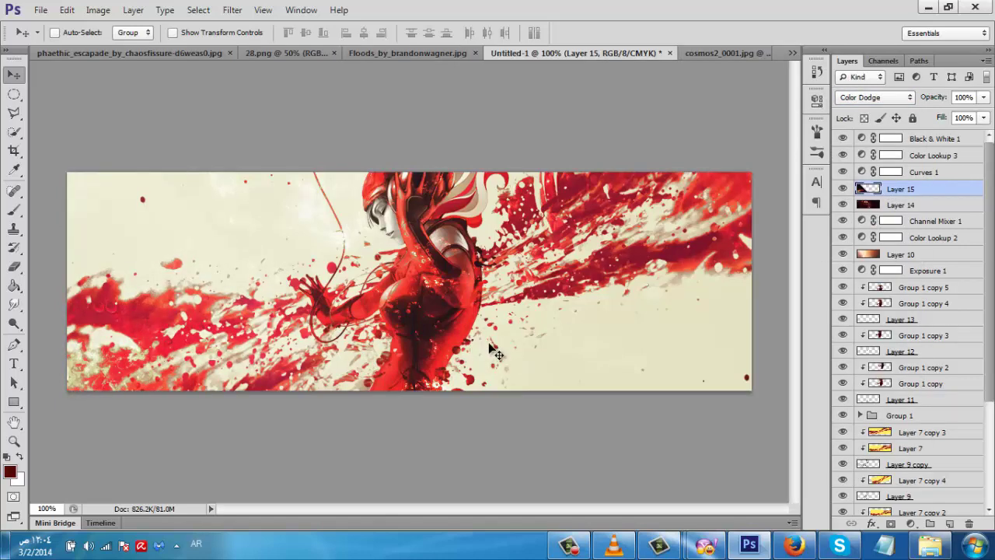
pyautogui.hotkey('ctrl', 't')
pyautogui.moveTo(537, 331); pyautogui.dragTo(563, 268)
pyautogui.press('Return')
# - Erase the unwanted upper part of Layer 15 with a soft round 250 px eraser
pyautogui.click(14, 267)
pyautogui.rightClick(296, 191)
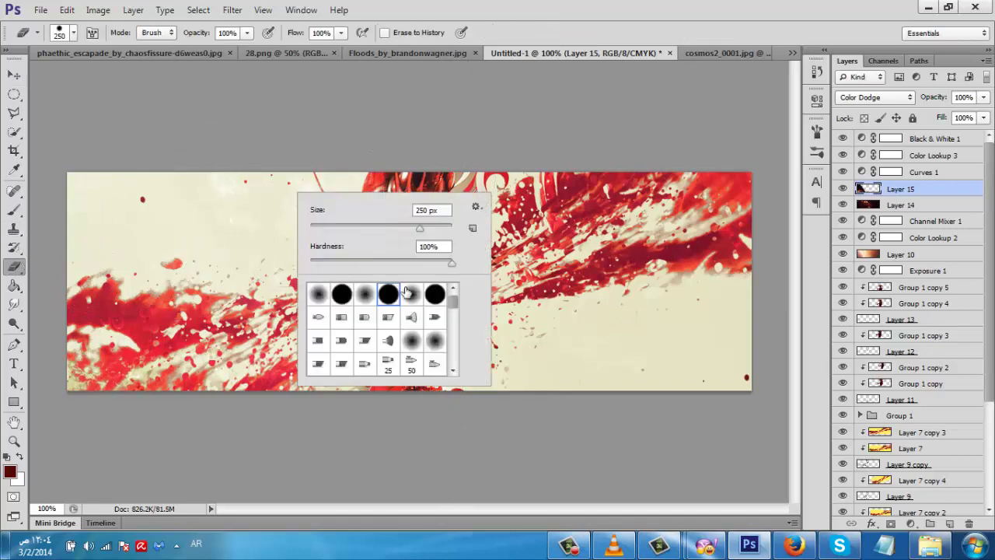
pyautogui.click(410, 294)
pyautogui.moveTo(290, 172)
pyautogui.mouseDown()
pyautogui.moveTo(235, 195)
pyautogui.moveTo(344, 415)
pyautogui.moveTo(141, 195)
pyautogui.mouseUp()
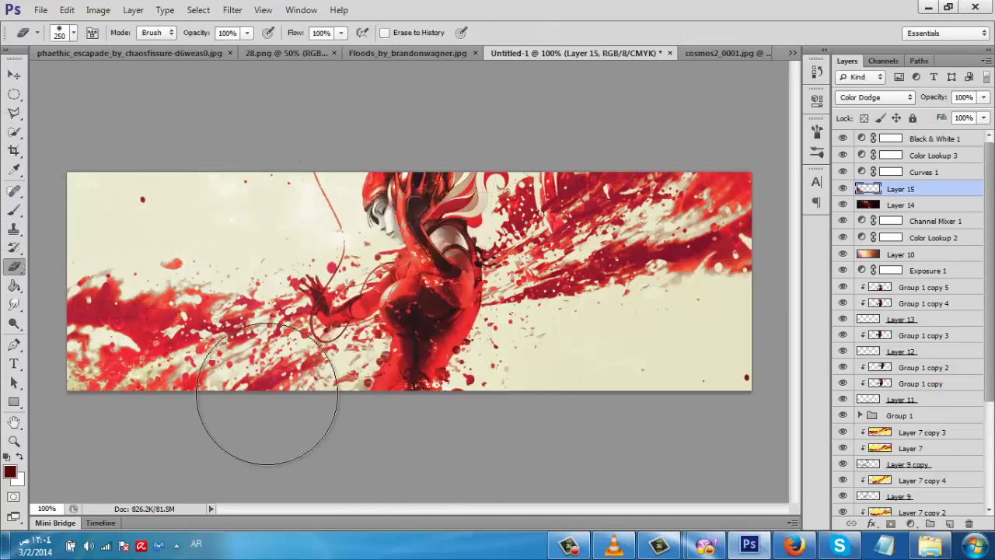
# - Add a new layer above Black & White 1, fill it with black, and lower its opacity to 22%
pyautogui.click(921, 139)
pyautogui.hotkey('ctrl', 'shift', 'alt', 'n')
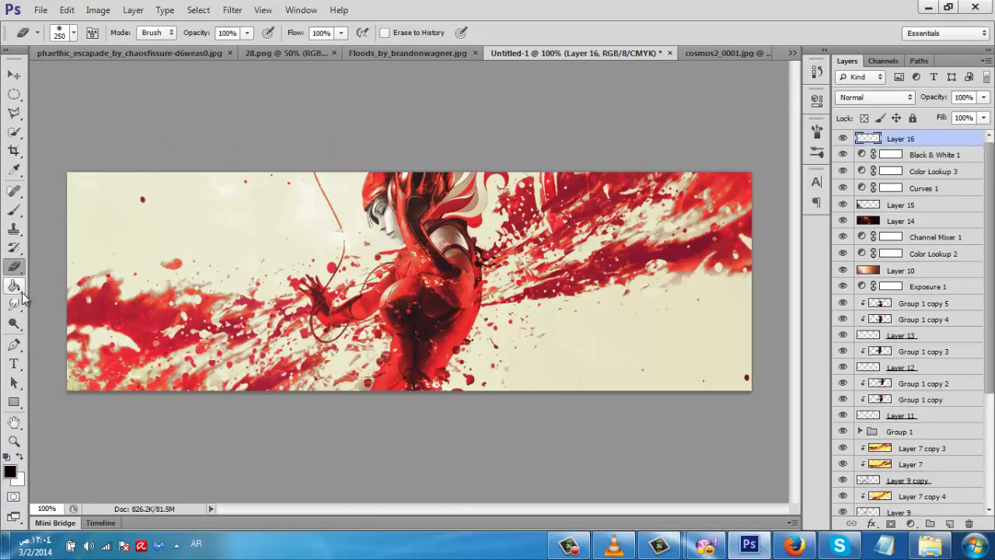
pyautogui.click(17, 288)
pyautogui.click(373, 226)
pyautogui.click(985, 97)
pyautogui.moveTo(984, 115); pyautogui.dragTo(923, 124)
# - Clear the centre of the black Layer 16 with a soft 900 px eraser to leave a vignette
pyautogui.click(14, 267)
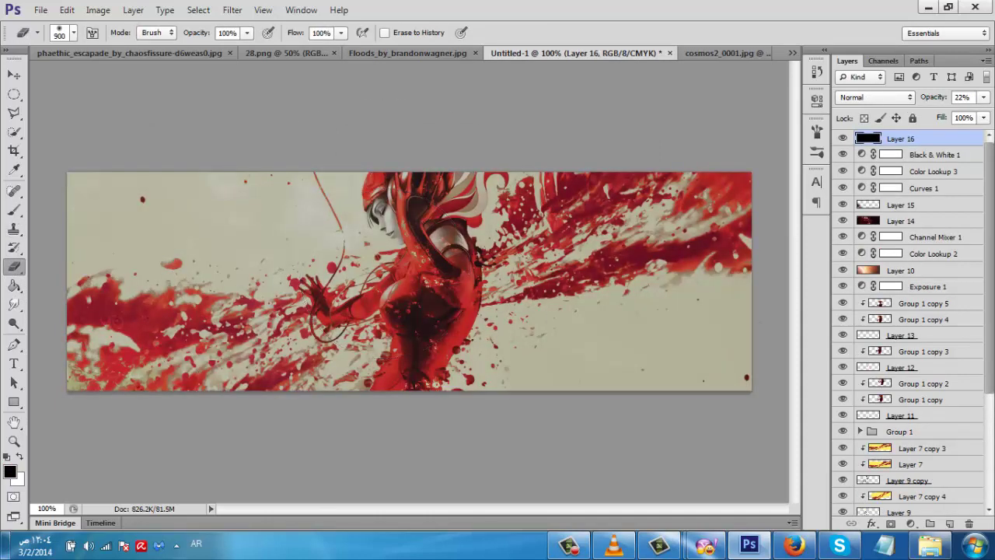
pyautogui.click(412, 281)
pyautogui.click(409, 281)
pyautogui.click(409, 281)
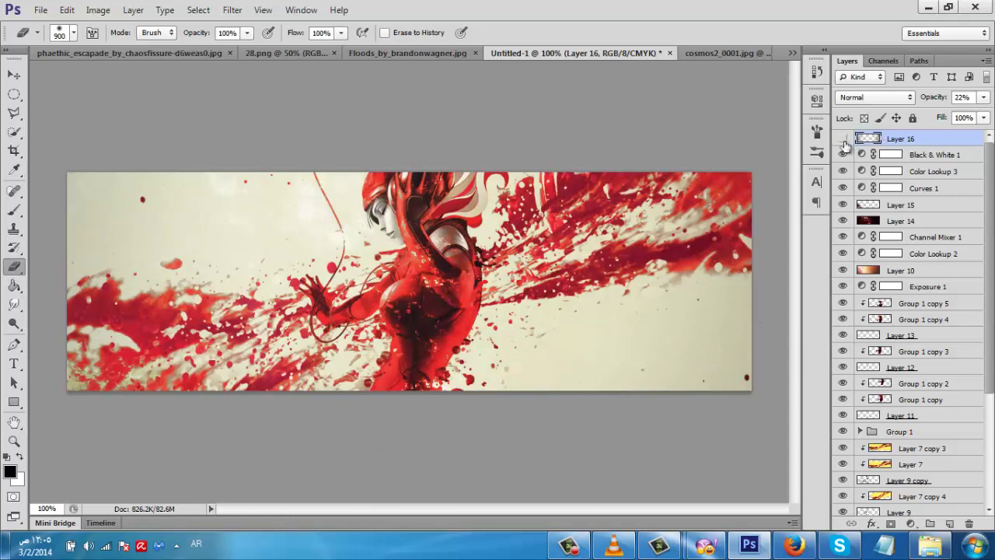
# - Stamp all visible layers into a new top layer and apply a slight blur to it
pyautogui.hotkey('ctrl', 'shift', 'alt', 'e')
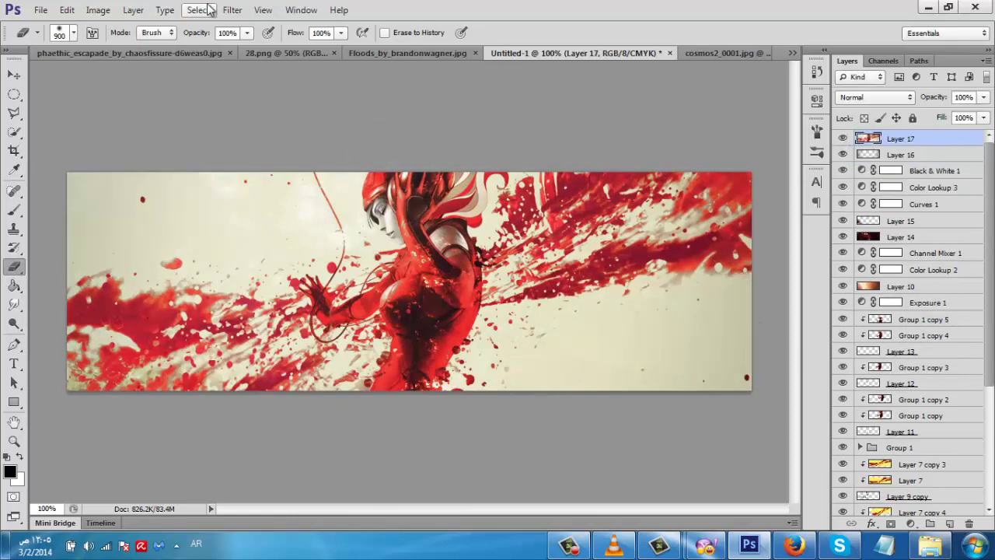
pyautogui.click(232, 9)
pyautogui.moveTo(239, 157)
pyautogui.click(482, 261)
pyautogui.click(576, 131)
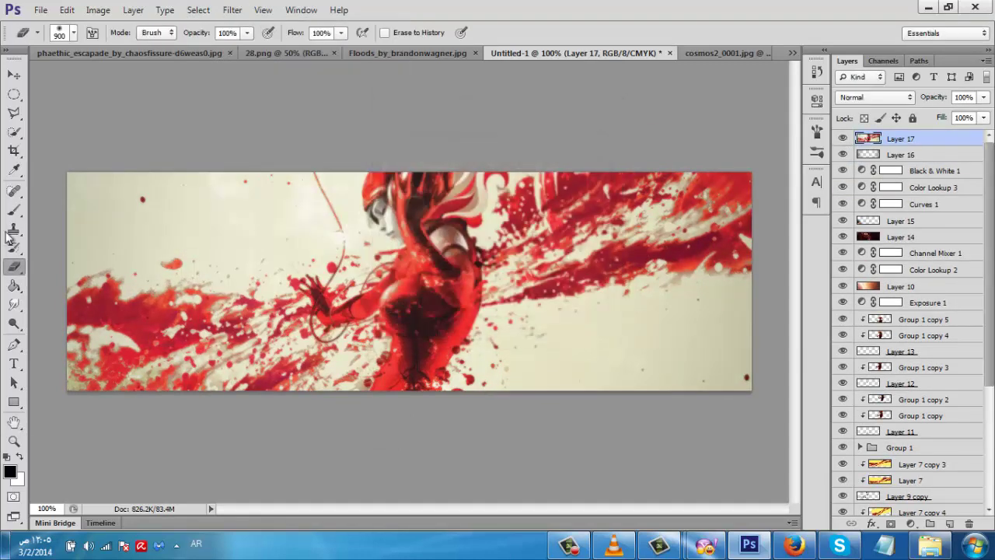
# - Erase the blurred layer over the figure, her arms and the nearby splatter with a soft 125 px eraser
pyautogui.press('[')
pyautogui.press('[')
pyautogui.press('[')
pyautogui.press('[')
pyautogui.press('[')
pyautogui.press('[')
pyautogui.press('[')
pyautogui.press('[')
pyautogui.press('[')
pyautogui.press('[')
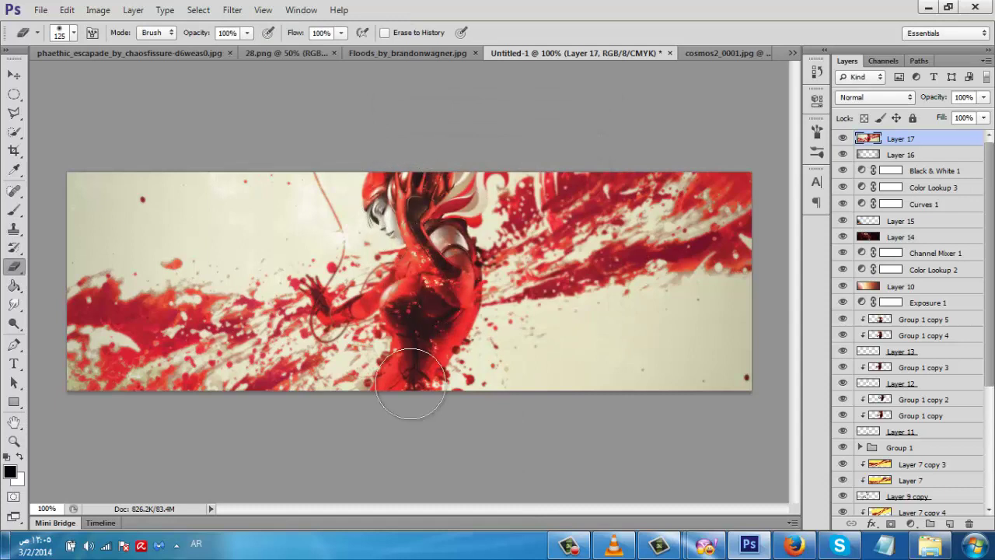
pyautogui.moveTo(411, 385)
pyautogui.mouseDown()
pyautogui.moveTo(370, 314)
pyautogui.moveTo(321, 302)
pyautogui.mouseUp()
pyautogui.moveTo(474, 269); pyautogui.dragTo(636, 214)
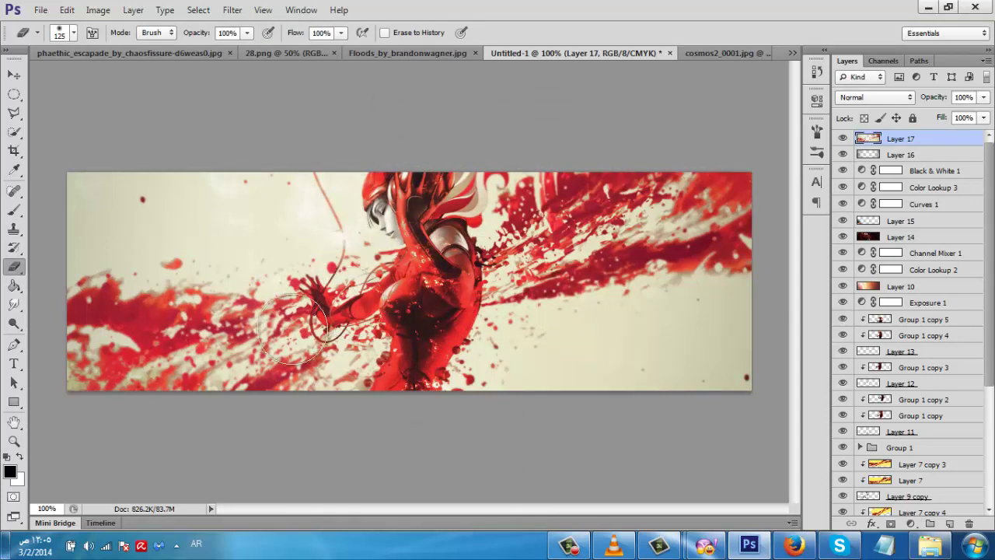
pyautogui.moveTo(293, 328); pyautogui.dragTo(244, 311)
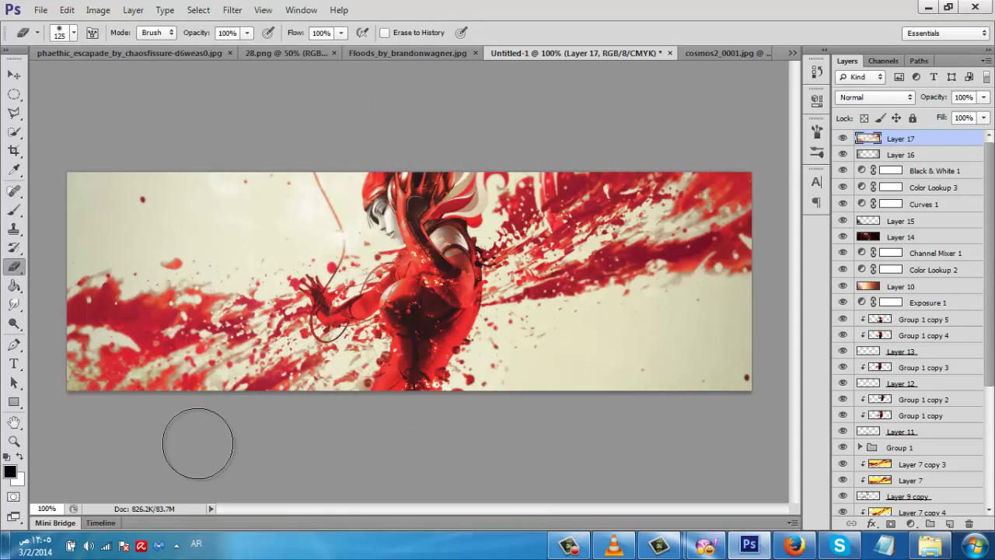
# - Add a new layer above Layer 17 and set up a 300 px brush with white as the foreground colour
pyautogui.press('v')
pyautogui.hotkey('ctrl', 'shift', 'alt', 'n')
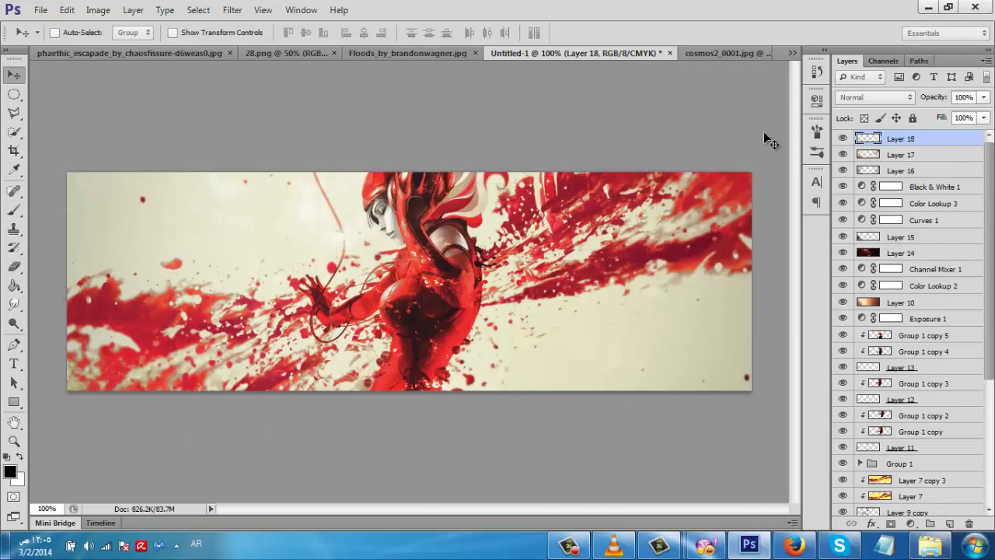
pyautogui.press('b')
pyautogui.click(19, 458)
pyautogui.rightClick(308, 300)
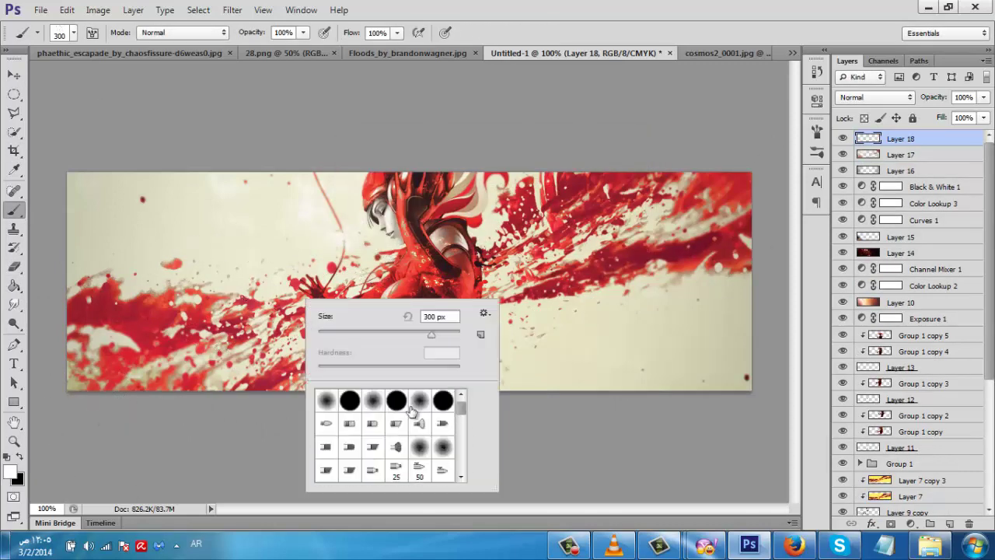
# - Add a Curves adjustment layer on top that brightens the whole image
pyautogui.click(916, 524)
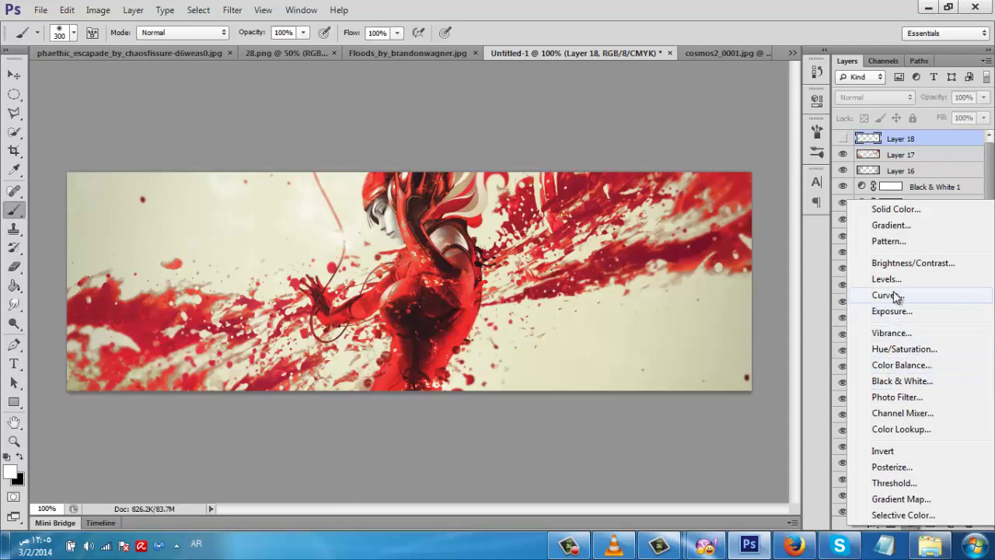
pyautogui.click(886, 295)
pyautogui.moveTo(707, 241); pyautogui.dragTo(680, 231)
pyautogui.click(779, 94)
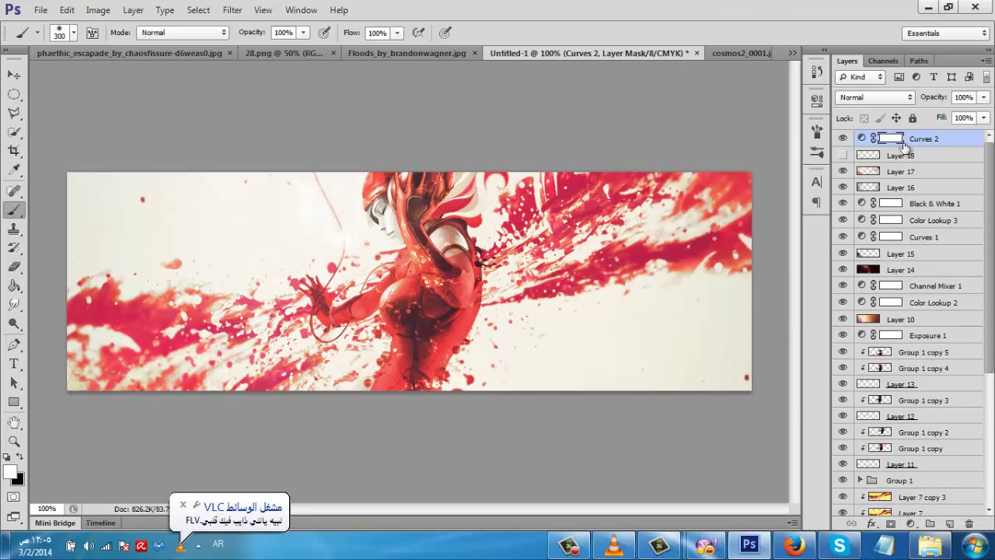
# - Erase the Curves 2 mask everywhere except around the figure's face and lower the layer's opacity to 76%
pyautogui.click(14, 266)
pyautogui.moveTo(685, 327)
pyautogui.mouseDown()
pyautogui.moveTo(700, 191)
pyautogui.moveTo(548, 243)
pyautogui.mouseUp()
pyautogui.press('[')
pyautogui.press('[')
pyautogui.moveTo(513, 161)
pyautogui.mouseDown()
pyautogui.moveTo(472, 188)
pyautogui.moveTo(594, 406)
pyautogui.moveTo(694, 262)
pyautogui.moveTo(453, 260)
pyautogui.moveTo(412, 303)
pyautogui.moveTo(394, 265)
pyautogui.moveTo(353, 268)
pyautogui.moveTo(346, 164)
pyautogui.moveTo(416, 173)
pyautogui.moveTo(431, 249)
pyautogui.moveTo(462, 176)
pyautogui.moveTo(284, 146)
pyautogui.moveTo(412, 286)
pyautogui.mouseUp()
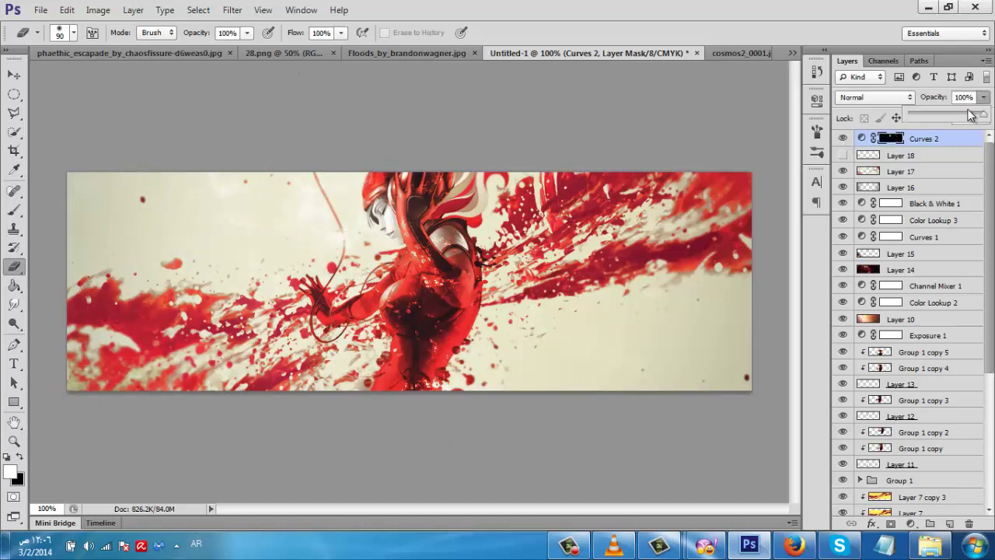
pyautogui.click(847, 144)
pyautogui.press('v')
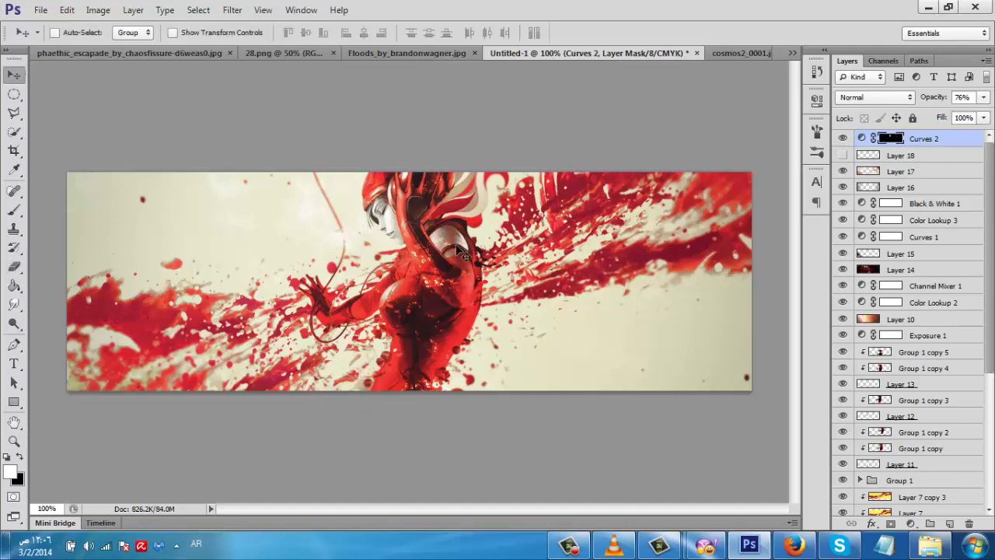
# - Add a Posterize adjustment layer on top, blended as Darker Color at 19% opacity
pyautogui.click(910, 523)
pyautogui.click(892, 463)
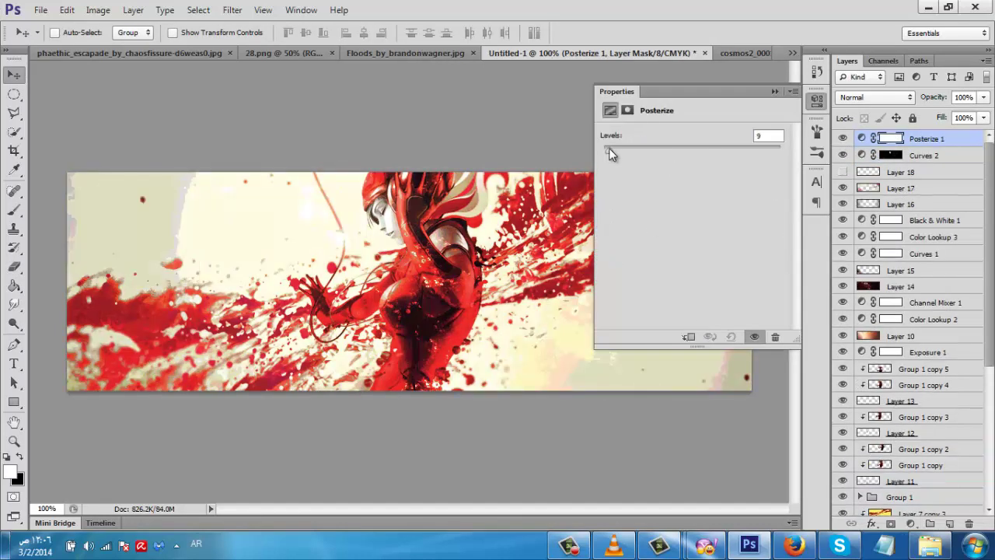
pyautogui.click(763, 102)
pyautogui.click(856, 100)
pyautogui.click(865, 148)
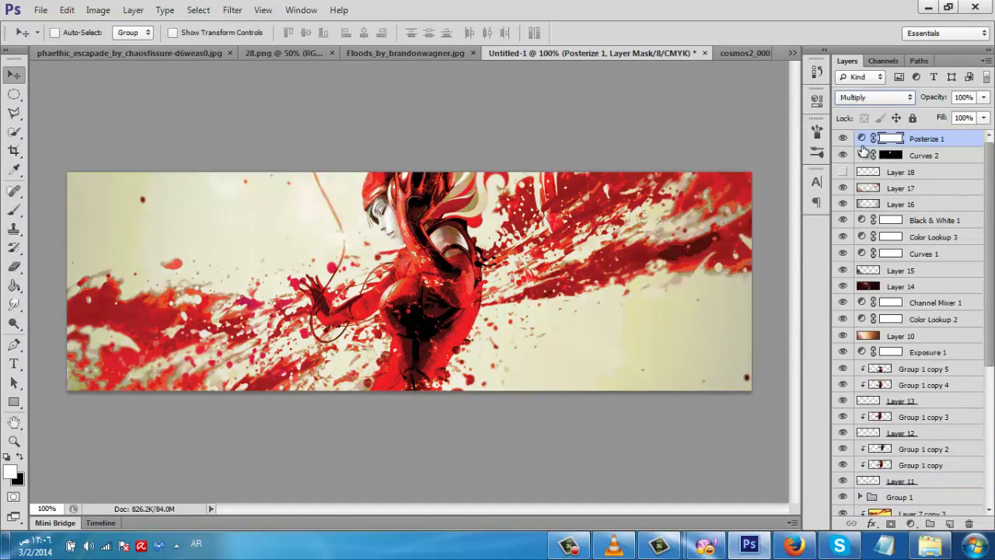
pyautogui.press('Down')
pyautogui.press('Down')
pyautogui.press('Down')
pyautogui.moveTo(985, 98); pyautogui.dragTo(941, 118)
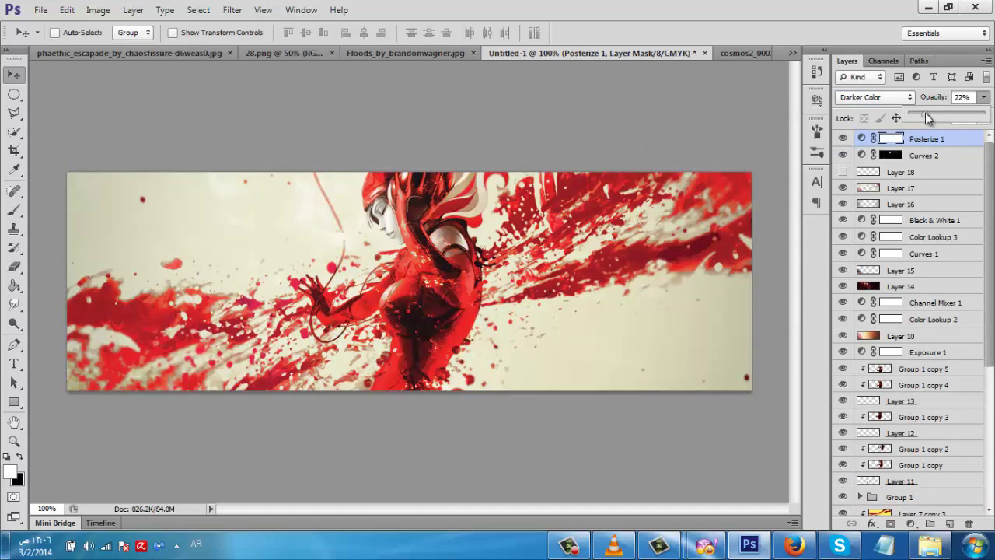
pyautogui.click(843, 140)
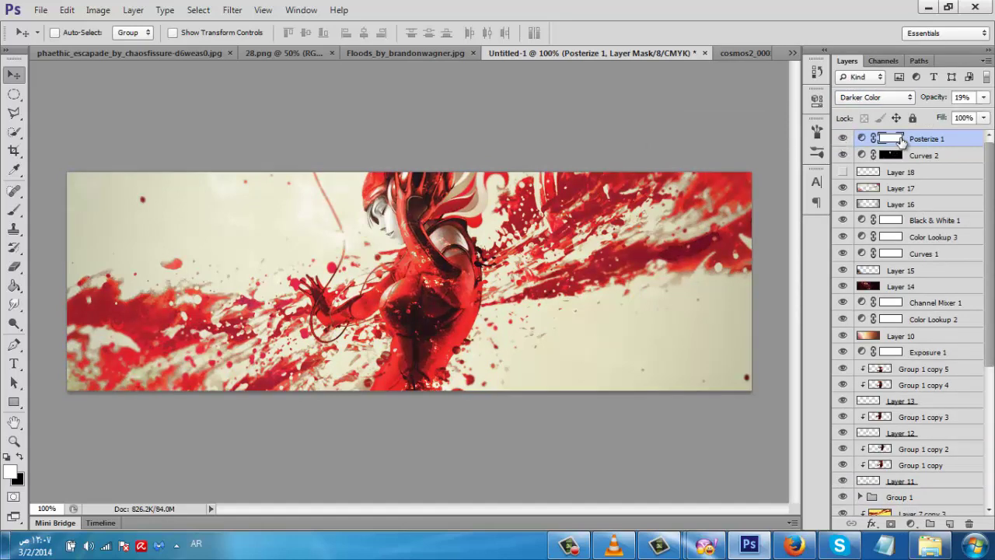
# - Stamp all visible layers into a new top layer and apply a High Pass filter to it
pyautogui.hotkey('ctrl', 'shift', 'n')
pyautogui.press('Return')
pyautogui.click(232, 10)
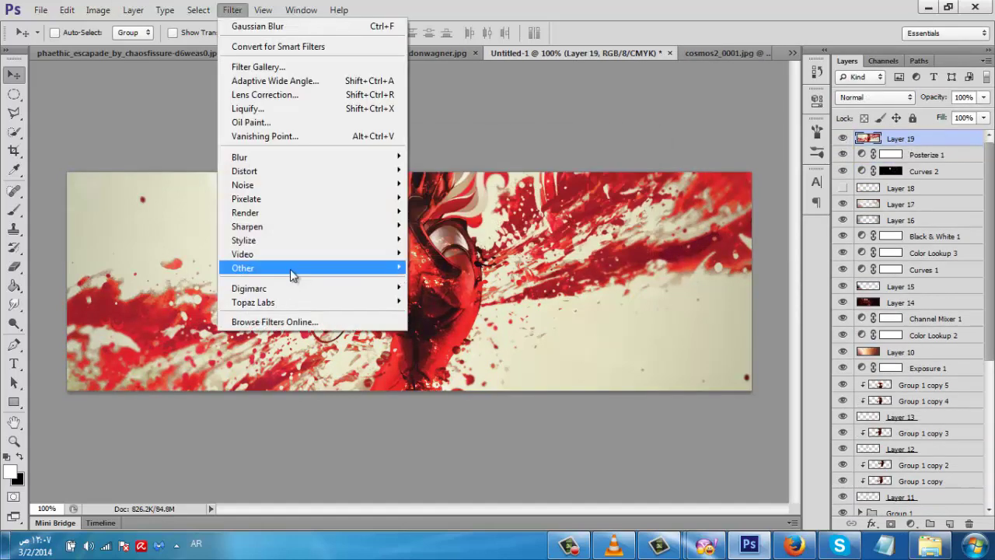
pyautogui.moveTo(291, 273)
pyautogui.click(437, 282)
pyautogui.click(574, 131)
# - Blend the High Pass layer as Vivid Light at 39% opacity and add a duplicate of it at 17% opacity
pyautogui.click(861, 97)
pyautogui.click(860, 96)
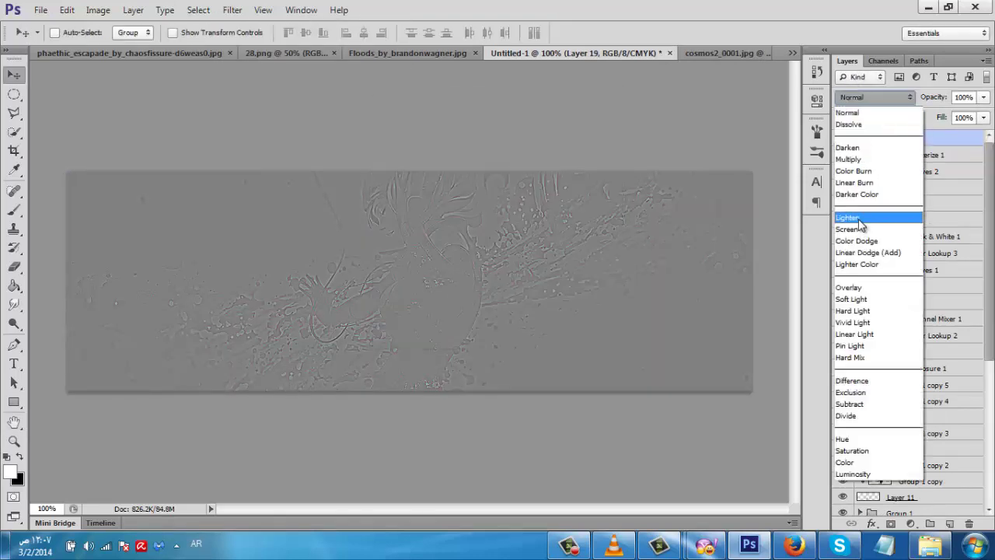
pyautogui.click(863, 330)
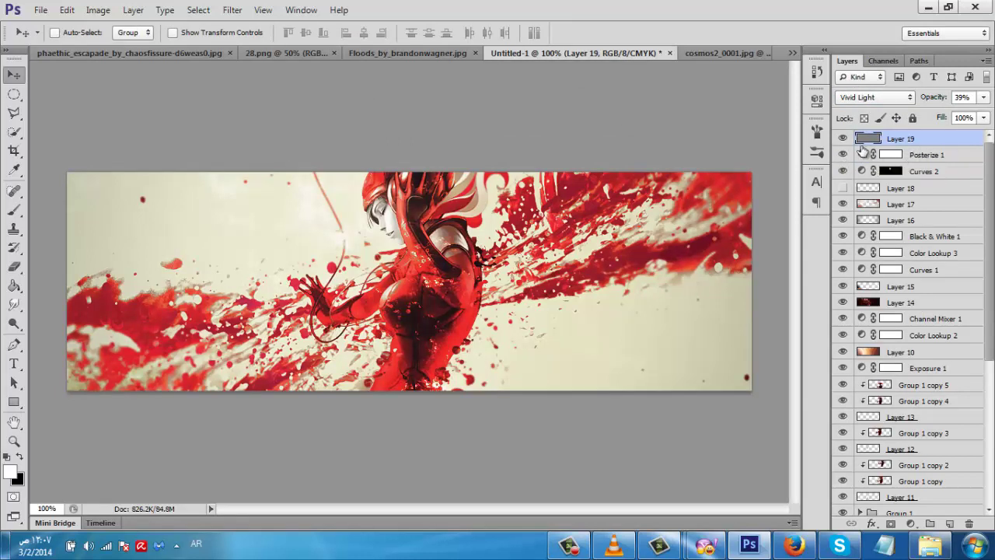
pyautogui.hotkey('ctrl', 'j')
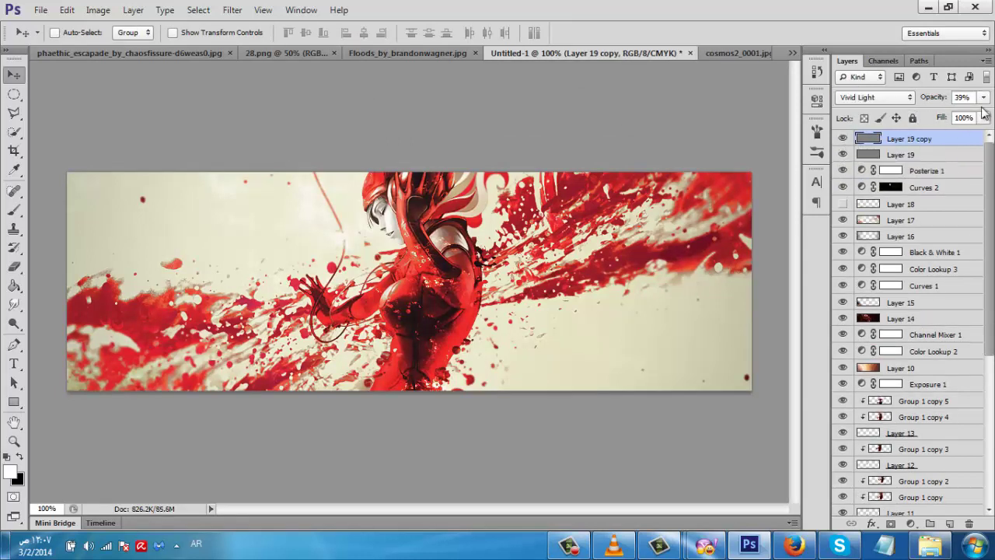
# - Duplicate Group 1, merge the copy into a single layer, and place it directly beneath Group 1
pyautogui.scroll(-5, 925, 405)
pyautogui.click(843, 289)
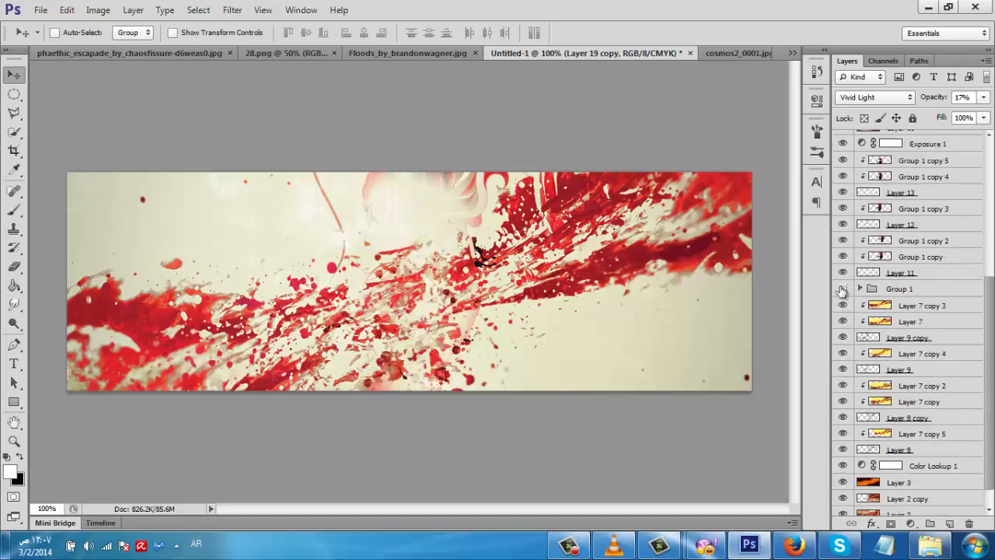
pyautogui.click(843, 289)
pyautogui.click(843, 288)
pyautogui.click(843, 289)
pyautogui.click(887, 288)
pyautogui.hotkey('ctrl', 'j')
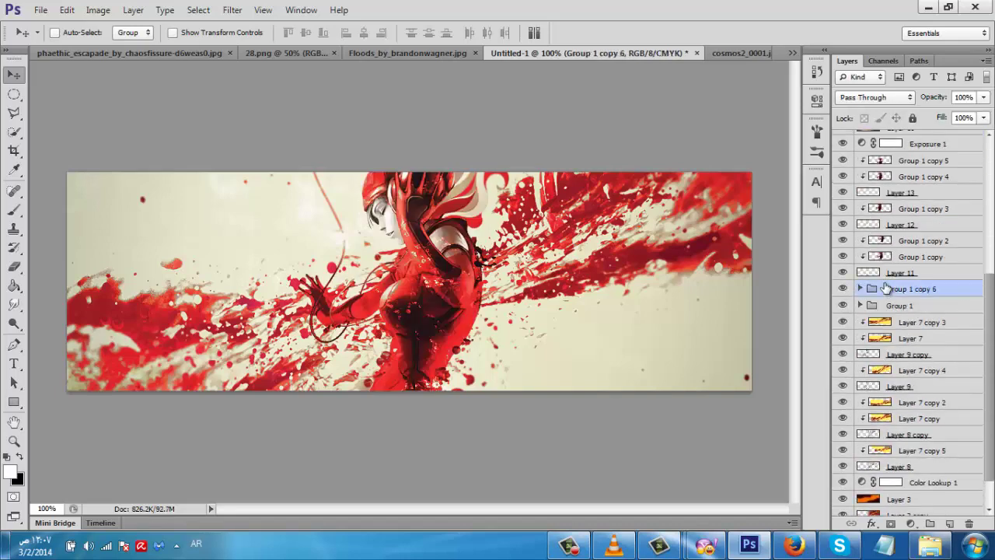
pyautogui.hotkey('ctrl', 'e')
pyautogui.moveTo(886, 289); pyautogui.dragTo(894, 312)
# - Turn the merged figure copy black by reducing its lightness fully with Hue/Saturation
pyautogui.hotkey('ctrl', 'u')
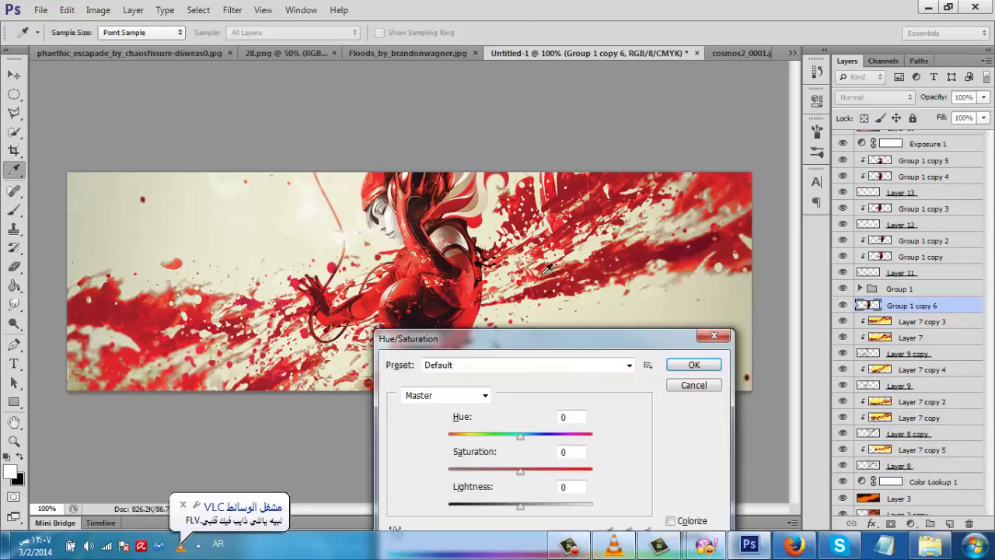
pyautogui.moveTo(529, 339); pyautogui.dragTo(591, 130)
pyautogui.moveTo(582, 301); pyautogui.dragTo(502, 302)
pyautogui.click(752, 153)
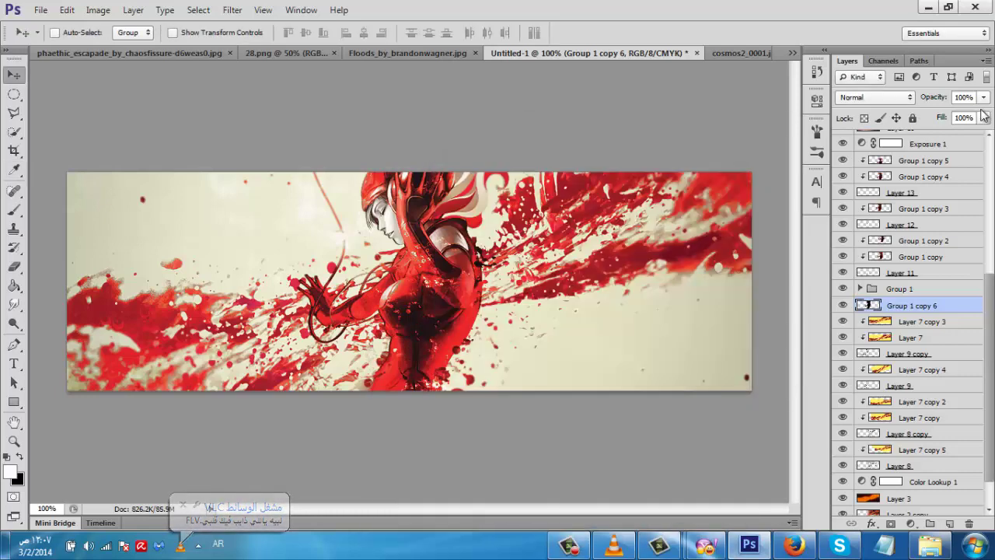
# - Erase parts of the black figure copy with the 90 px eraser and lower its opacity to 45%
pyautogui.click(14, 266)
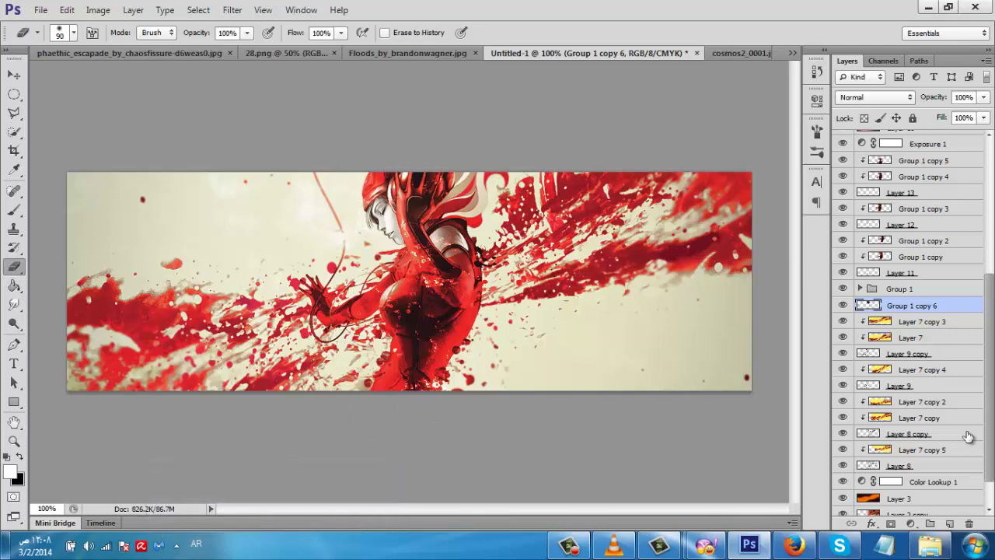
pyautogui.click(984, 97)
pyautogui.moveTo(984, 114); pyautogui.dragTo(943, 114)
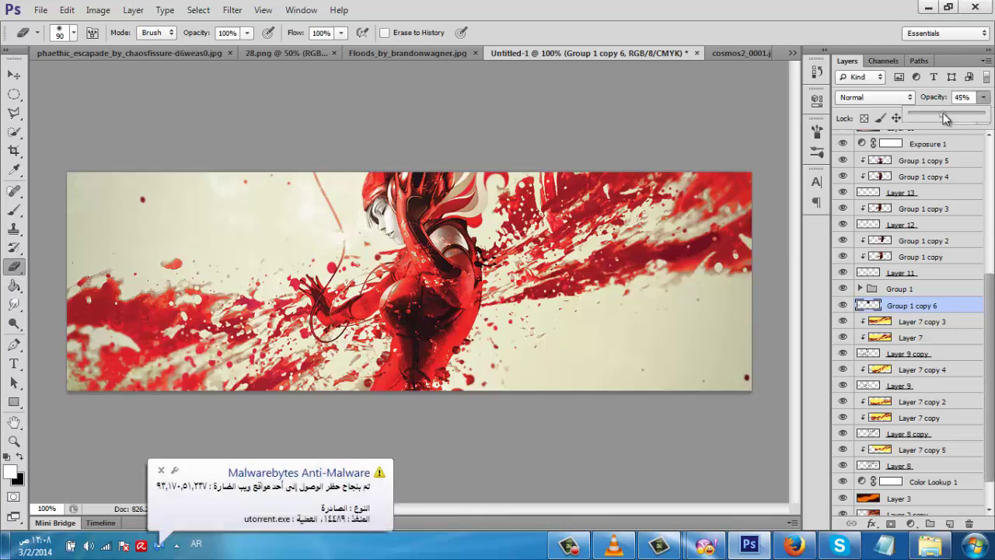
pyautogui.click(871, 301)
pyautogui.press('v')
# - Add a signature text line in Neou Thin, move its layer to the top of the stack, and scale it down
pyautogui.scroll(5, 871, 302)
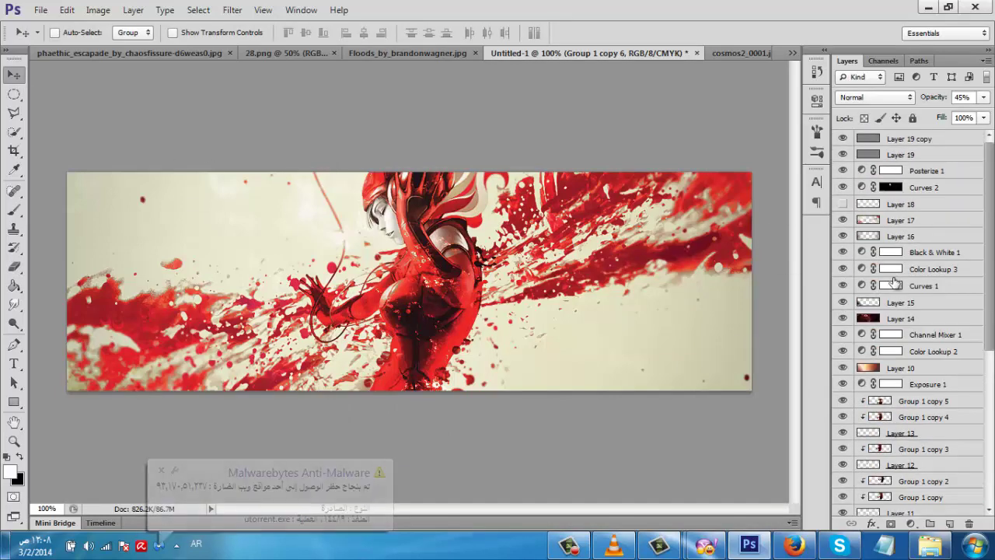
pyautogui.click(15, 364)
pyautogui.click(248, 241)
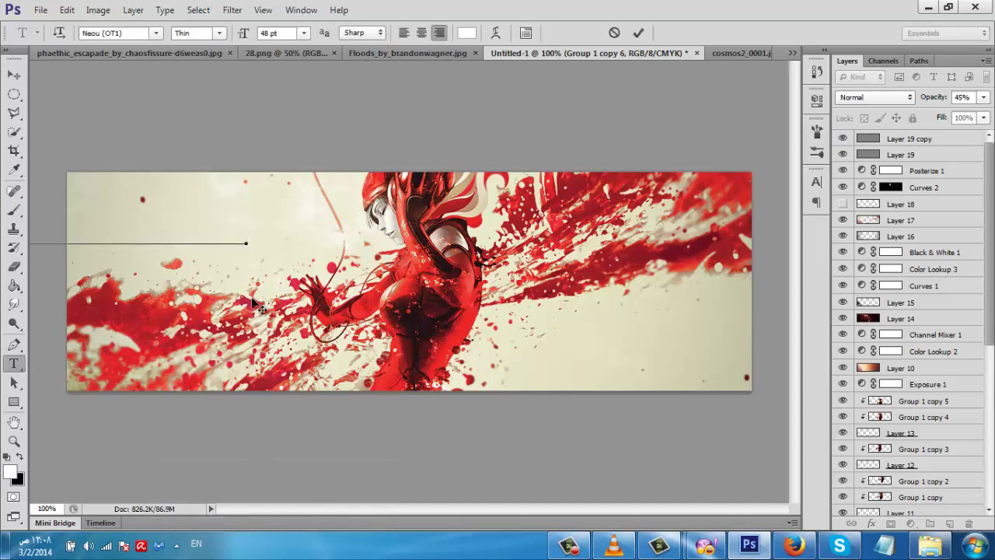
pyautogui.scroll(-3, 981, 267)
pyautogui.moveTo(908, 411); pyautogui.dragTo(916, 125)
pyautogui.click(13, 76)
pyautogui.moveTo(229, 236)
pyautogui.mouseDown()
pyautogui.moveTo(366, 255)
pyautogui.moveTo(317, 238)
pyautogui.moveTo(219, 251)
pyautogui.mouseUp()
pyautogui.hotkey('ctrl', 't')
pyautogui.press('Return')
# - Switch the signature text to left-to-right direction, place it over the figure's lower body, and reduce its size
pyautogui.click(817, 182)
pyautogui.click(711, 171)
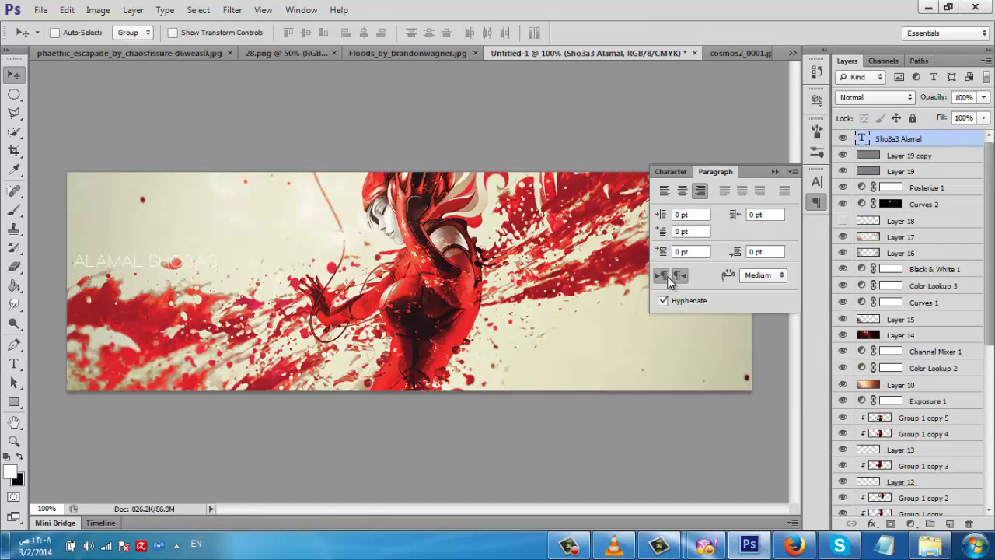
pyautogui.click(667, 277)
pyautogui.click(773, 171)
pyautogui.moveTo(342, 288); pyautogui.dragTo(443, 370)
pyautogui.hotkey('ctrl', 't')
pyautogui.moveTo(483, 342); pyautogui.dragTo(466, 356)
pyautogui.press('Return')
# - Set the signature text to Bold and colour it pale yellow, dbd383
pyautogui.click(17, 365)
pyautogui.click(498, 32)
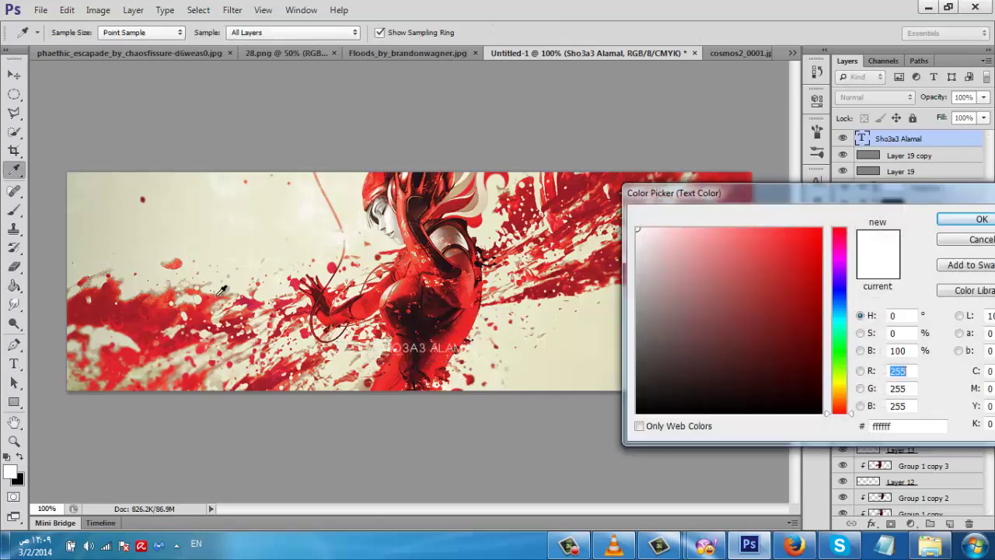
pyautogui.click(560, 311)
pyautogui.click(576, 318)
pyautogui.click(582, 317)
pyautogui.moveTo(687, 269); pyautogui.dragTo(711, 254)
pyautogui.click(980, 220)
# - Scale the signature text down to 14.36 pt
pyautogui.hotkey('ctrl', 't')
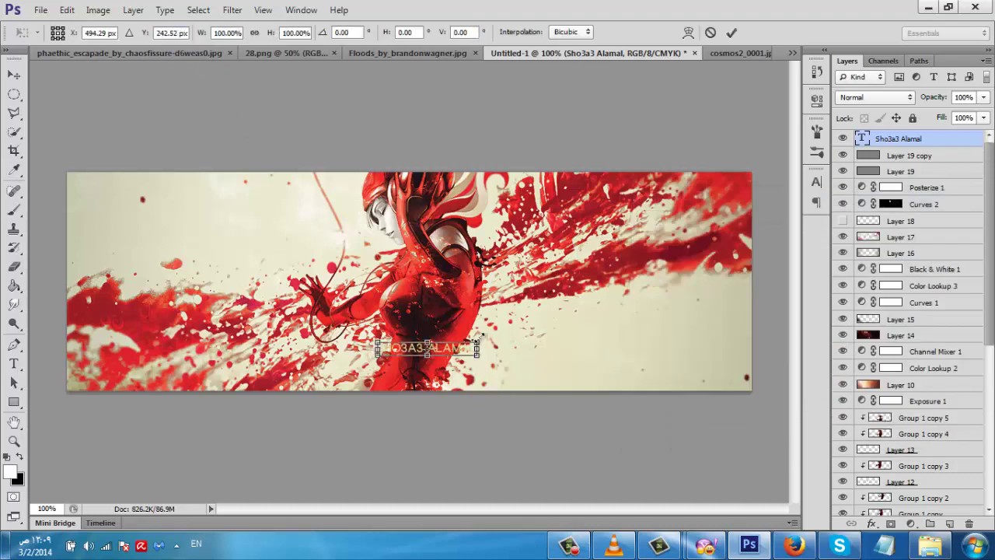
pyautogui.moveTo(479, 340)
pyautogui.mouseDown()
pyautogui.moveTo(455, 340)
pyautogui.moveTo(468, 346)
pyautogui.mouseUp()
pyautogui.press('Return')
pyautogui.press('Return')
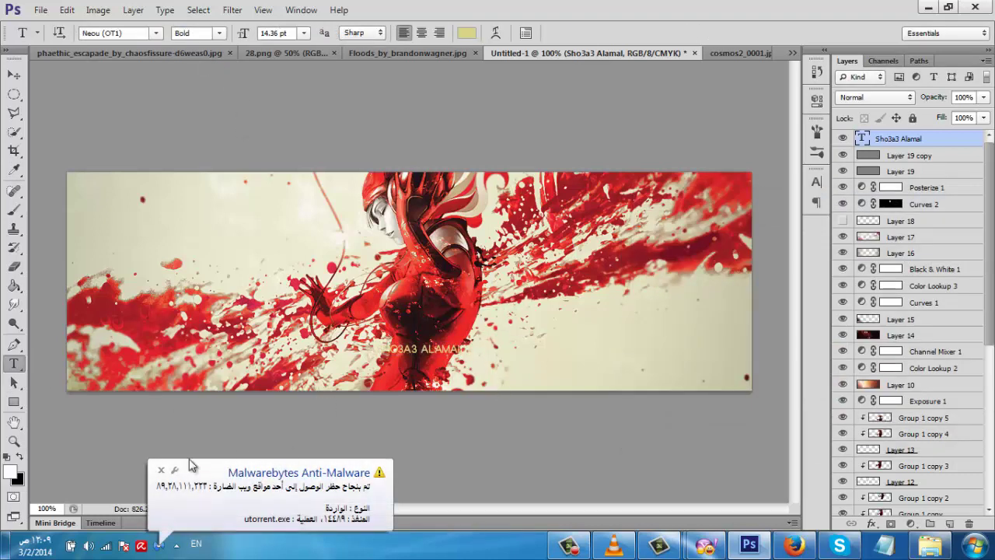
pyautogui.click(161, 470)
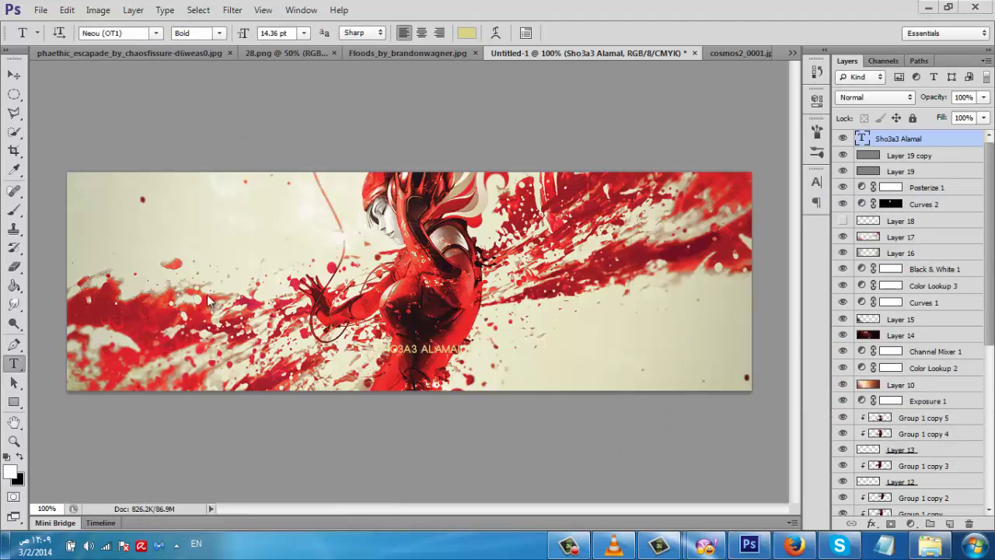
# - Add the title text "Phaethic" in Neou Bold, 48 pt, on the pale area beside the figure
pyautogui.click(600, 336)
pyautogui.hotkey('alt', 'shift')
pyautogui.hotkey('alt', 'shift')
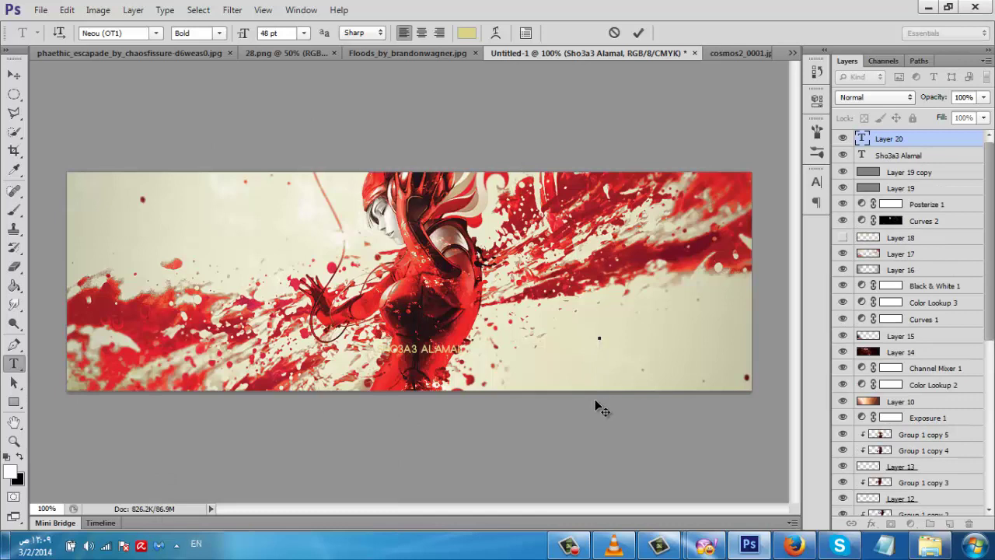
pyautogui.write('PHAEThic')
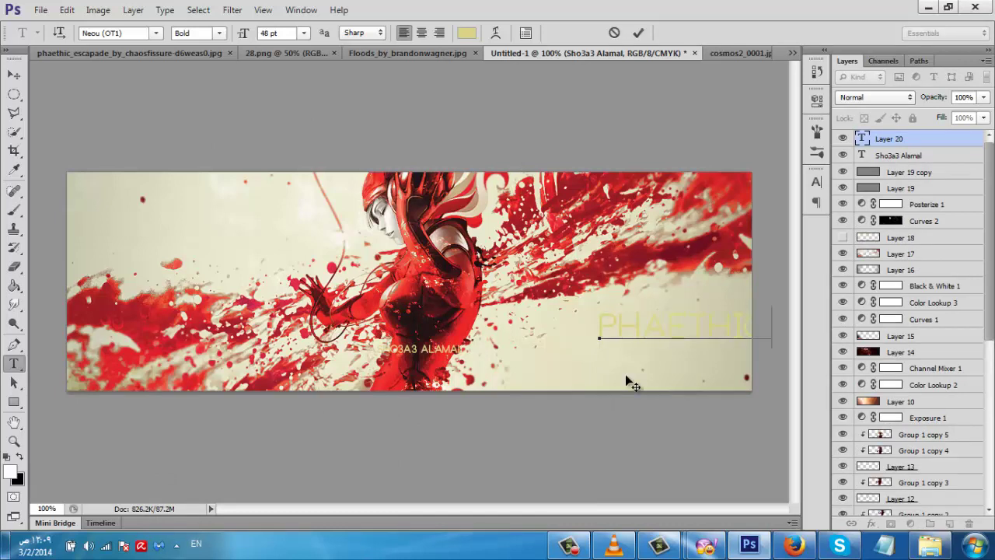
pyautogui.hotkey('ctrl', 'Return')
# - Move the Phaethic title beneath the signature text and scale it down to 31.25 pt
pyautogui.press('v')
pyautogui.moveTo(696, 358); pyautogui.dragTo(430, 404)
pyautogui.hotkey('ctrl', 't')
pyautogui.moveTo(498, 385); pyautogui.dragTo(467, 375)
pyautogui.press('Return')
# - Recolour the Phaethic title with a dark tone sampled from the figure's suit
pyautogui.click(817, 182)
pyautogui.click(771, 263)
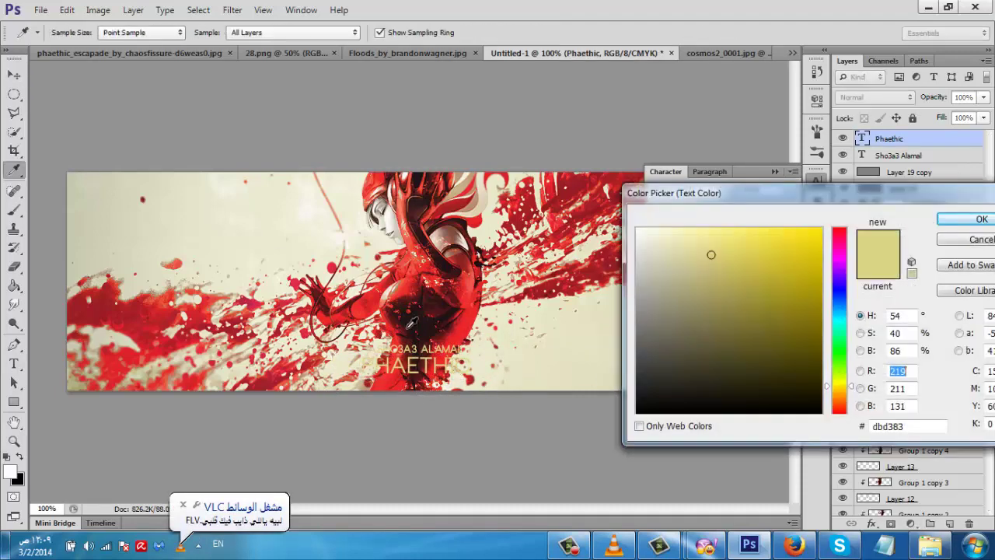
pyautogui.click(436, 315)
pyautogui.click(973, 218)
# - Duplicate the Phaethic text layer and colour the original beneath the copy white
pyautogui.hotkey('ctrl', 'j')
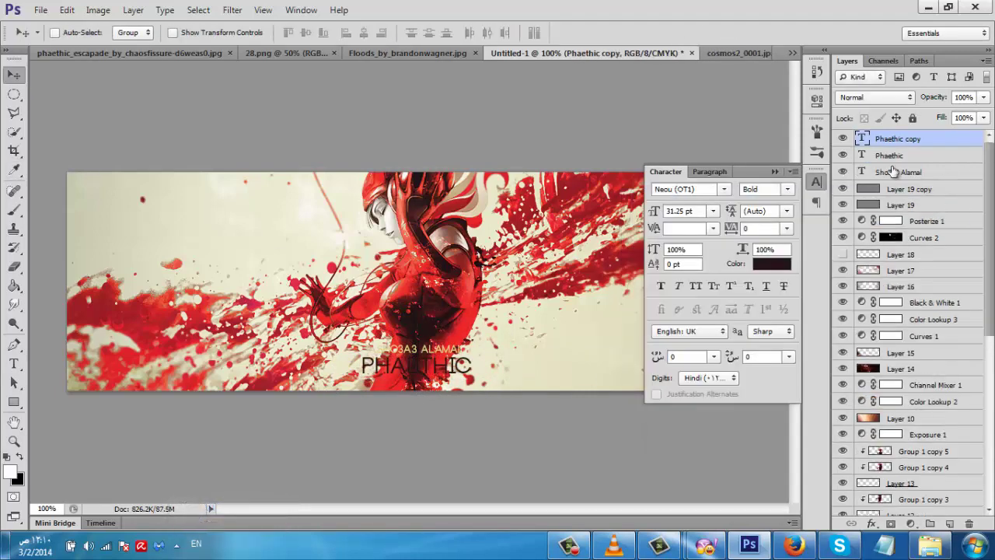
pyautogui.click(894, 158)
pyautogui.click(772, 265)
pyautogui.click(637, 228)
pyautogui.click(975, 219)
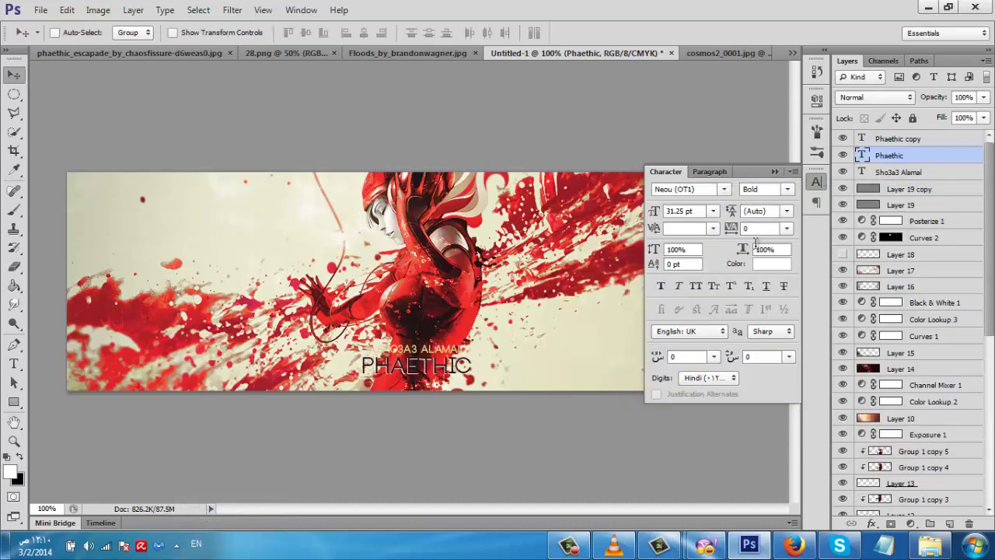
# - Give the signature text a thinner font weight and colour it white
pyautogui.click(894, 172)
pyautogui.click(787, 189)
pyautogui.click(780, 266)
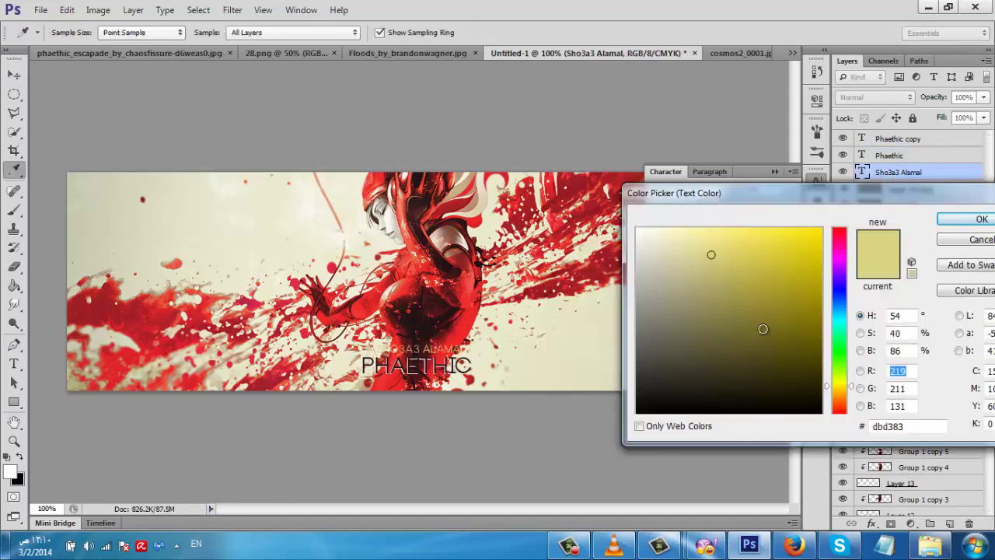
pyautogui.moveTo(762, 329); pyautogui.dragTo(612, 220)
pyautogui.click(973, 219)
# - Add a drop shadow to the signature text layer with 0 px distance and 2 px size
pyautogui.doubleClick(972, 172)
pyautogui.click(614, 300)
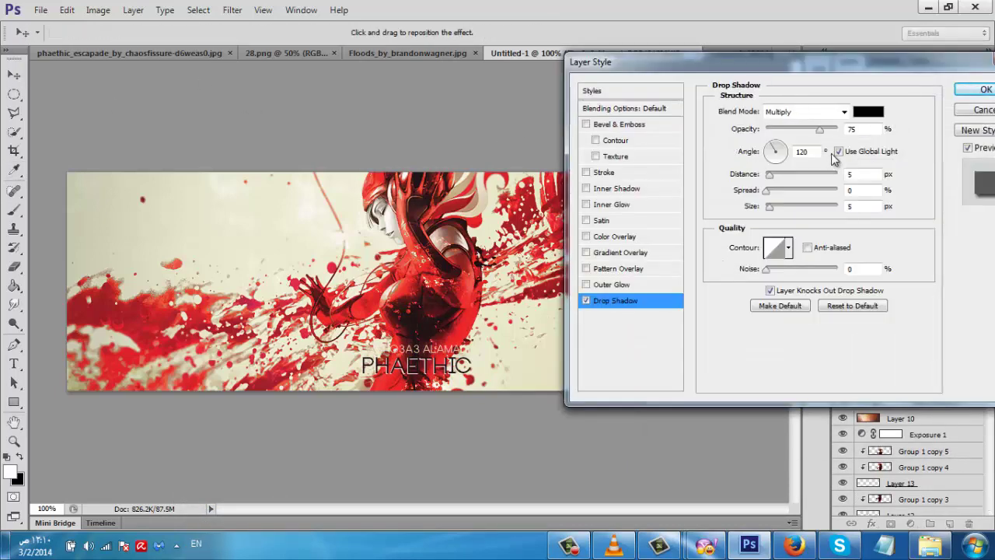
pyautogui.moveTo(784, 67); pyautogui.dragTo(760, 92)
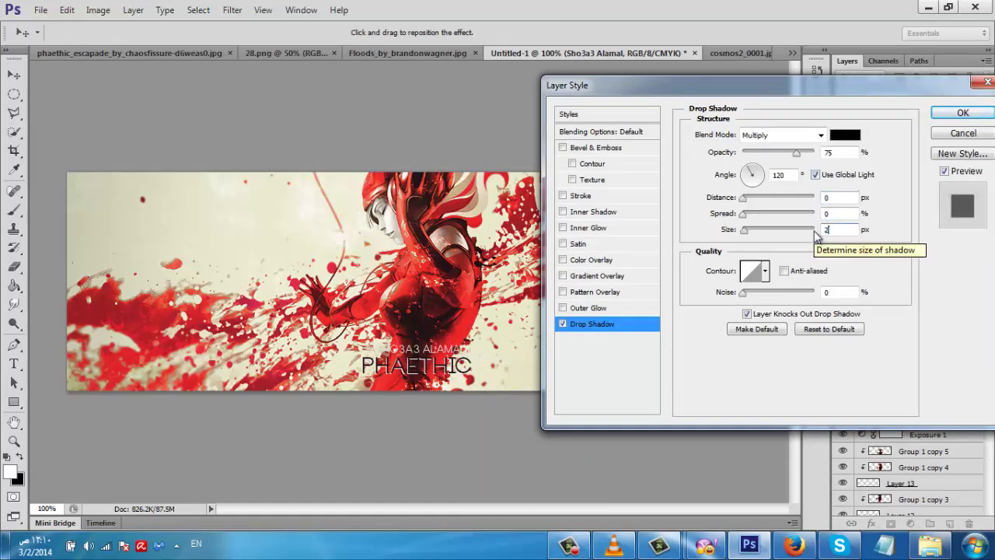
pyautogui.click(961, 113)
# - Duplicate the signature text layer and colour the original beneath the copy black with its drop shadow hidden
pyautogui.hotkey('ctrl', 'j')
pyautogui.click(872, 234)
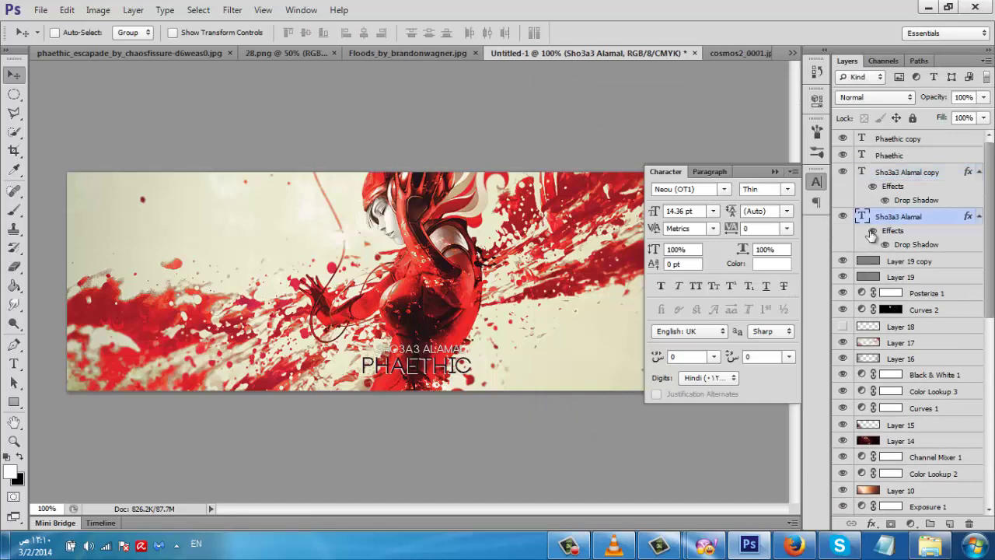
pyautogui.click(766, 269)
pyautogui.click(677, 413)
pyautogui.click(978, 220)
pyautogui.click(816, 181)
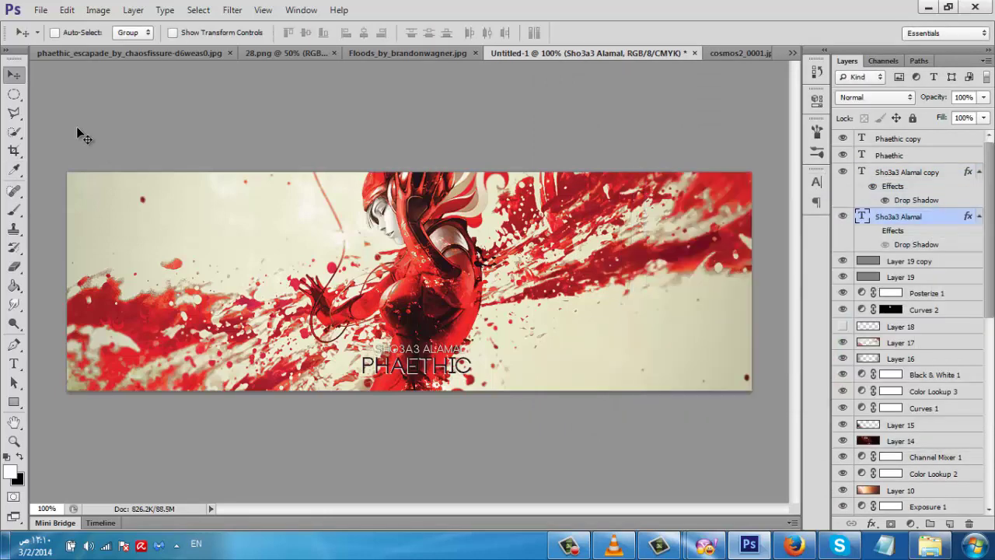
# - Collapse the signature layers' effects and lower the white Phaethic text layer's opacity to 48%
pyautogui.click(980, 216)
pyautogui.click(980, 172)
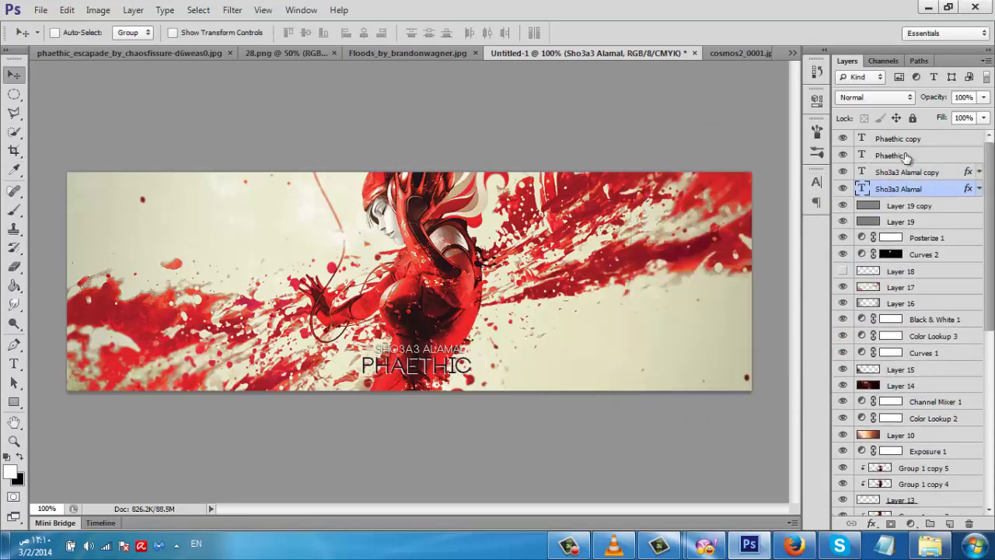
pyautogui.click(905, 156)
pyautogui.moveTo(983, 98); pyautogui.dragTo(955, 118)
# - Add the text "escapade" over the pale area on the banner's right side
pyautogui.press('t')
pyautogui.click(565, 306)
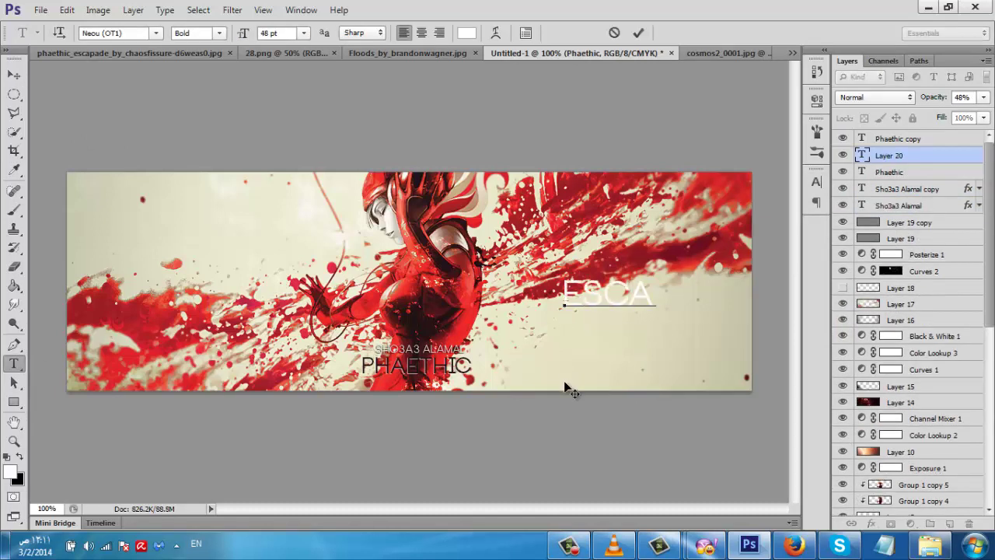
pyautogui.write('escapade')
pyautogui.hotkey('ctrl', 'Return')
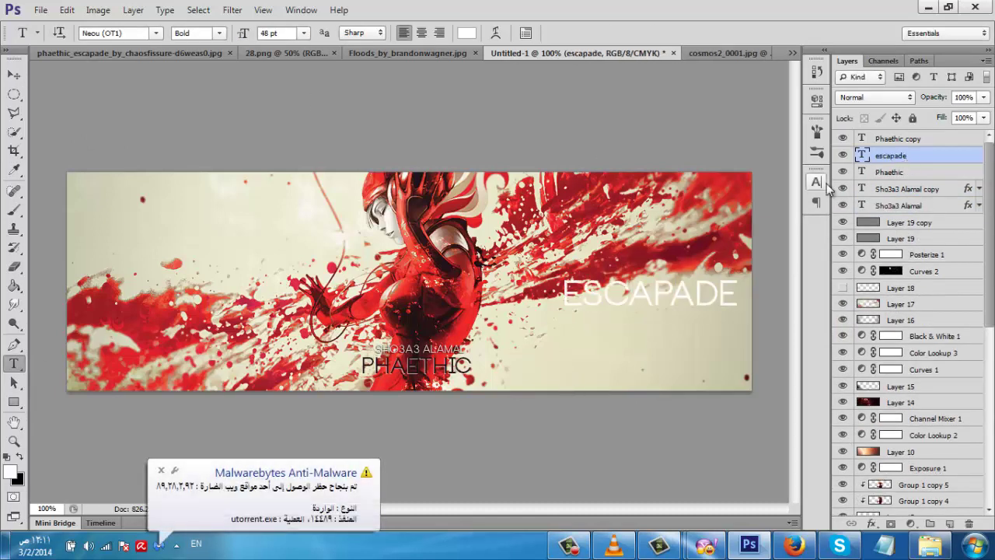
# - Turn off all caps for the escapade text and change its font to Decker
pyautogui.click(816, 182)
pyautogui.click(701, 286)
pyautogui.click(775, 172)
pyautogui.click(133, 34)
pyautogui.press('Down')
pyautogui.press('Down')
pyautogui.press('Down')
pyautogui.press('Down')
pyautogui.press('Down')
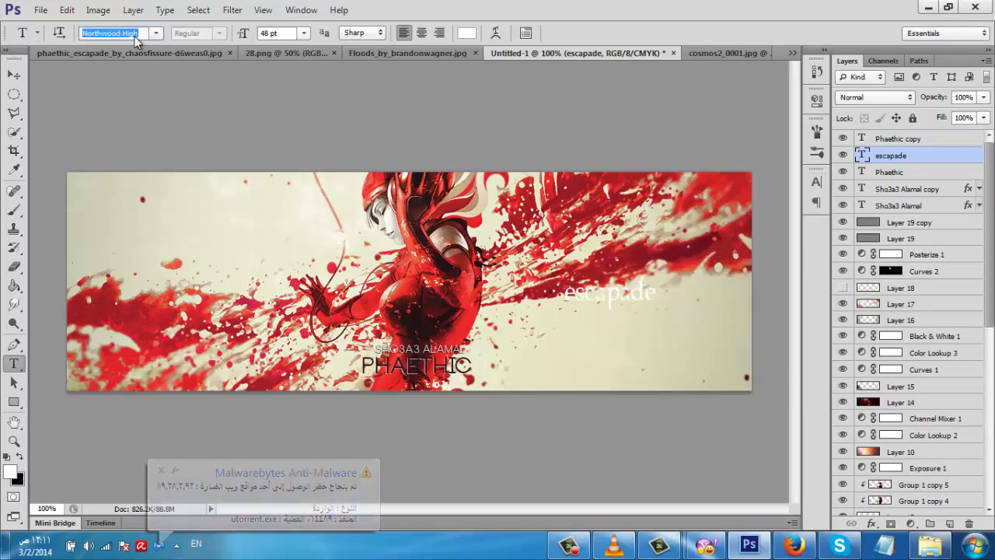
pyautogui.click(156, 33)
pyautogui.moveTo(331, 392); pyautogui.dragTo(328, 289)
pyautogui.click(109, 247)
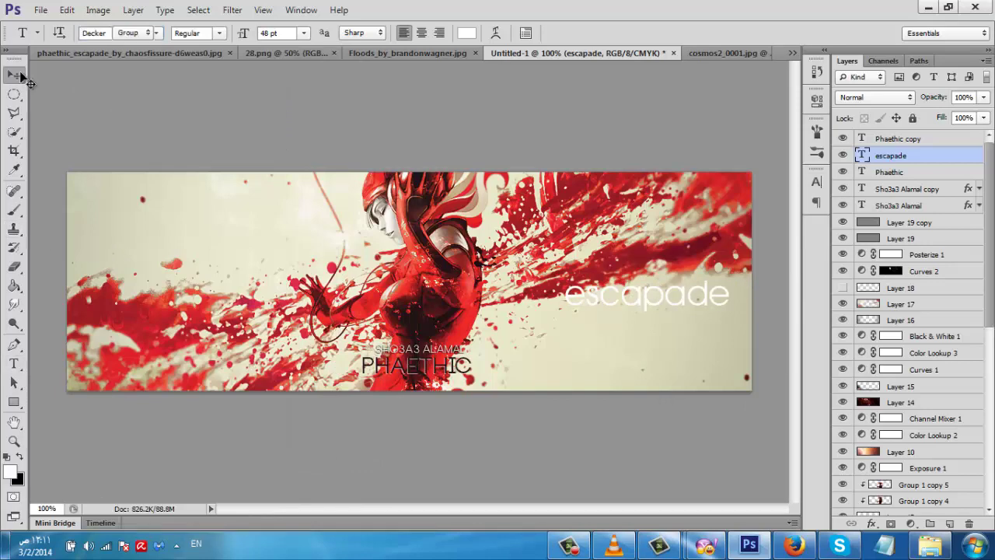
# - Move the escapade text directly beneath the Phaethic title and scale it down to about 53%
pyautogui.click(17, 76)
pyautogui.moveTo(703, 319); pyautogui.dragTo(487, 398)
pyautogui.hotkey('ctrl', 't')
pyautogui.moveTo(514, 355); pyautogui.dragTo(453, 372)
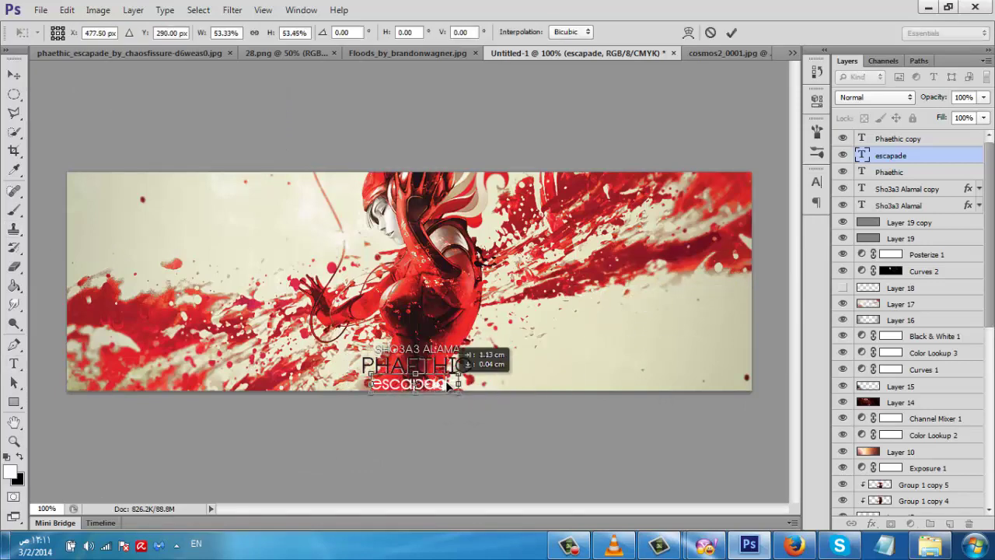
pyautogui.press('Return')
# - Recolour the escapade text red with the hex value e22d25
pyautogui.press('t')
pyautogui.click(466, 34)
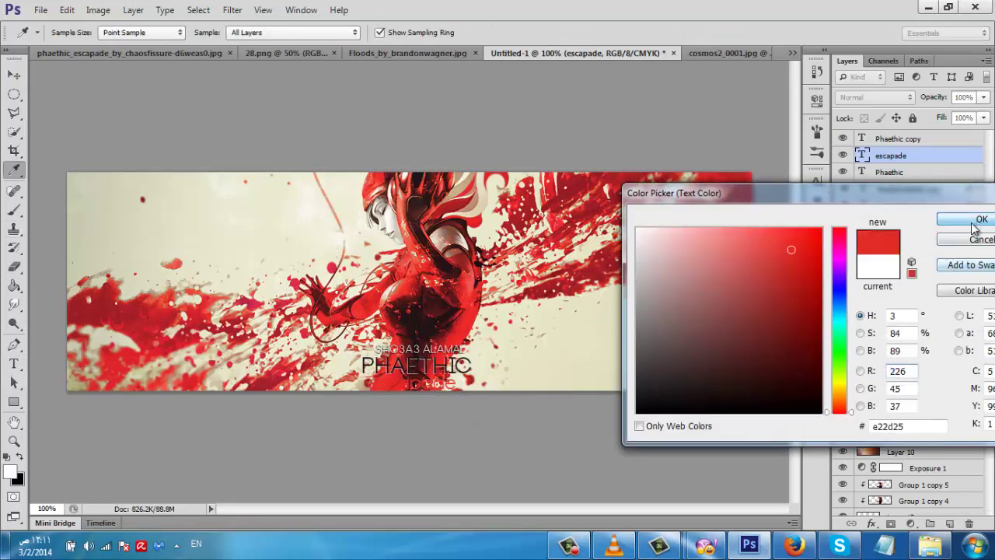
pyautogui.click(974, 220)
# - Scale all the signature, Phaethic and escapade text layers down slightly together and adjust their position over the figure
pyautogui.click(898, 138)
pyautogui.keyDown('shift'); pyautogui.click(899, 206); pyautogui.keyUp('shift')
pyautogui.hotkey('ctrl', 't')
pyautogui.moveTo(440, 362); pyautogui.dragTo(457, 366)
pyautogui.press('Return')
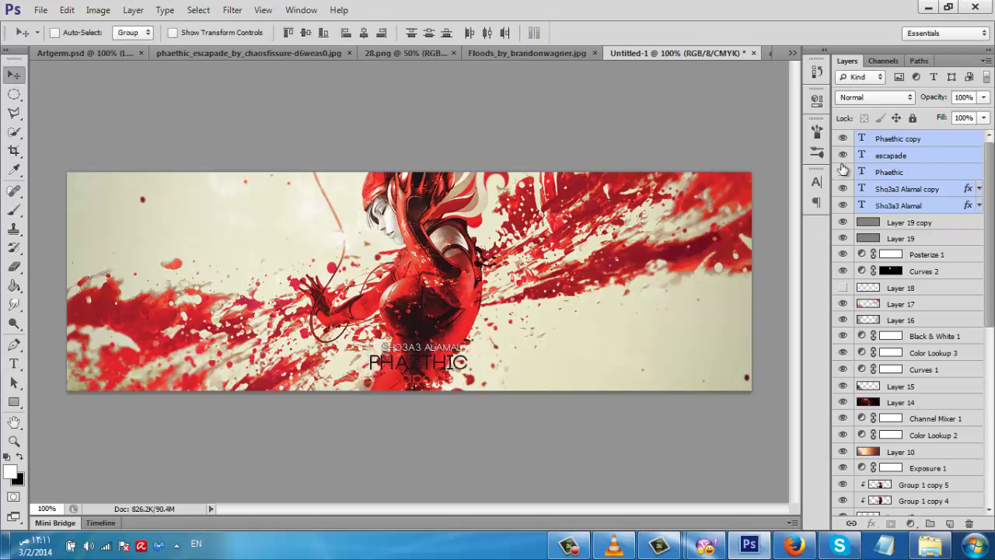
# - Set the white Phaethic text layer's blend mode to Overlay
pyautogui.click(889, 172)
pyautogui.click(875, 97)
pyautogui.click(855, 286)
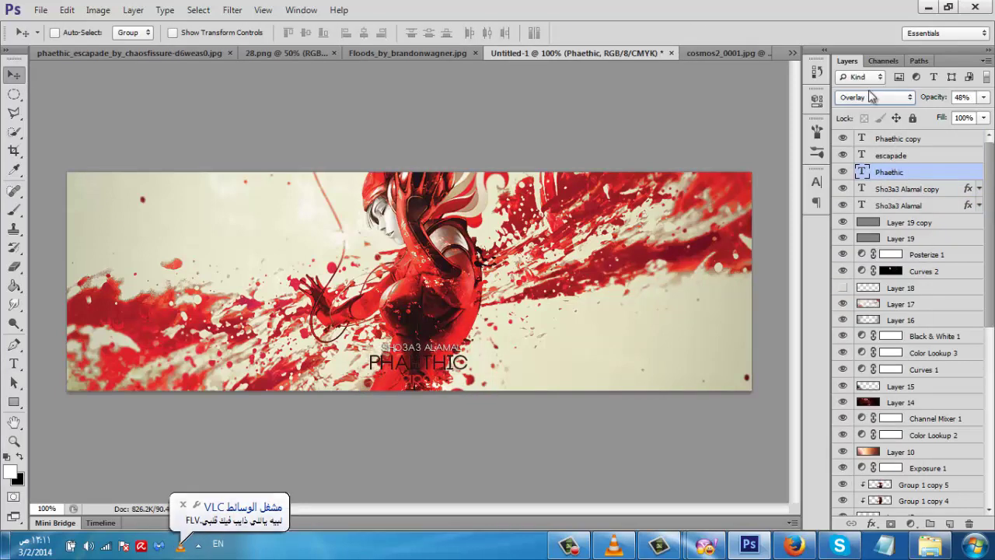
# - Duplicate the escapade text layer and colour the original beneath the copy white
pyautogui.click(894, 155)
pyautogui.hotkey('ctrl', 'j')
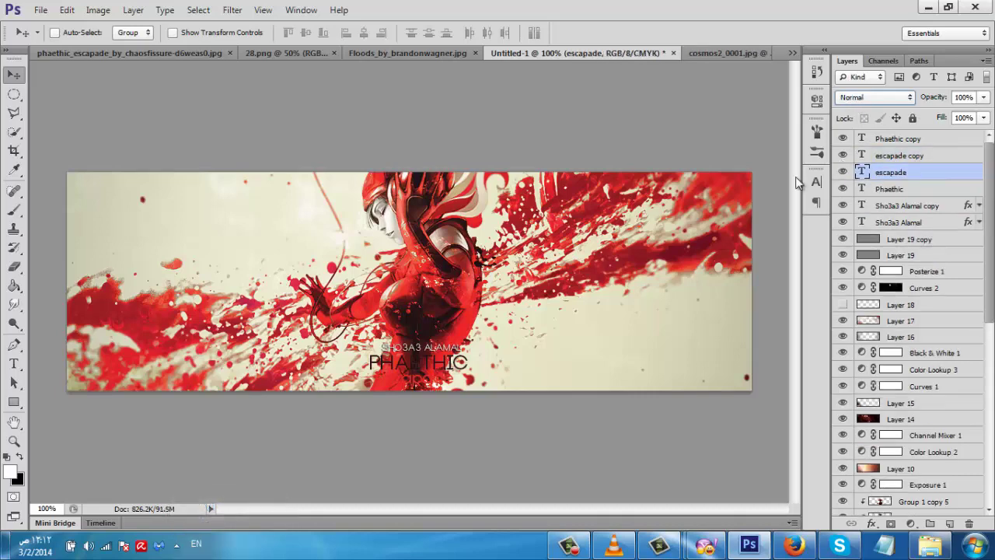
pyautogui.click(817, 182)
pyautogui.click(770, 263)
pyautogui.moveTo(766, 276); pyautogui.dragTo(577, 176)
pyautogui.click(951, 222)
pyautogui.click(817, 182)
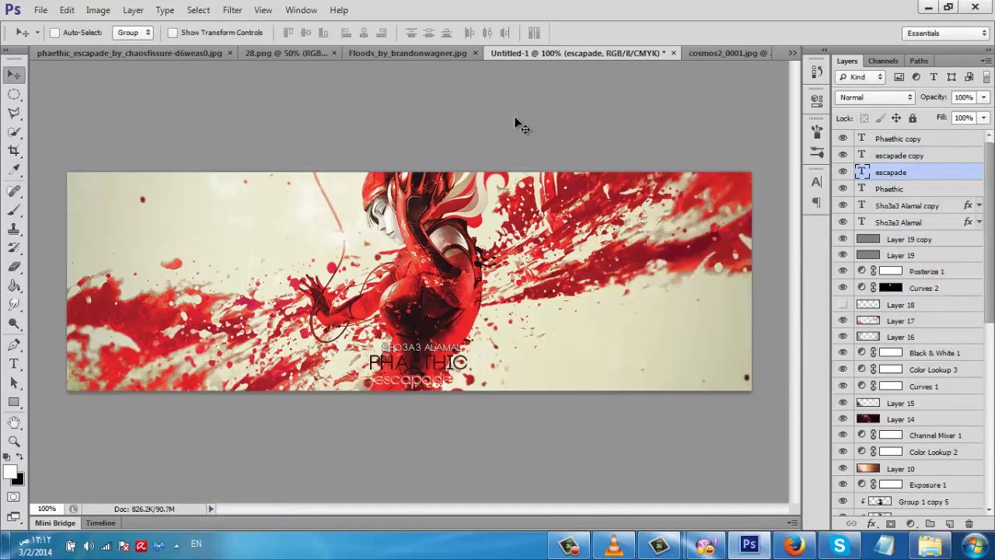
# - Set the white escapade text to Overlay blending and add a drop shadow with 0 px distance
pyautogui.click(877, 97)
pyautogui.click(850, 288)
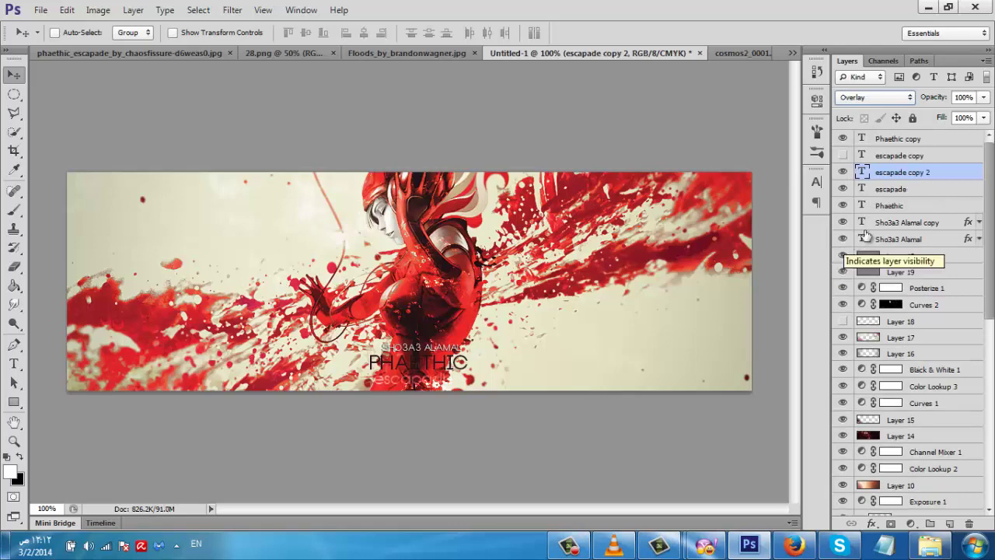
pyautogui.doubleClick(964, 172)
pyautogui.click(642, 322)
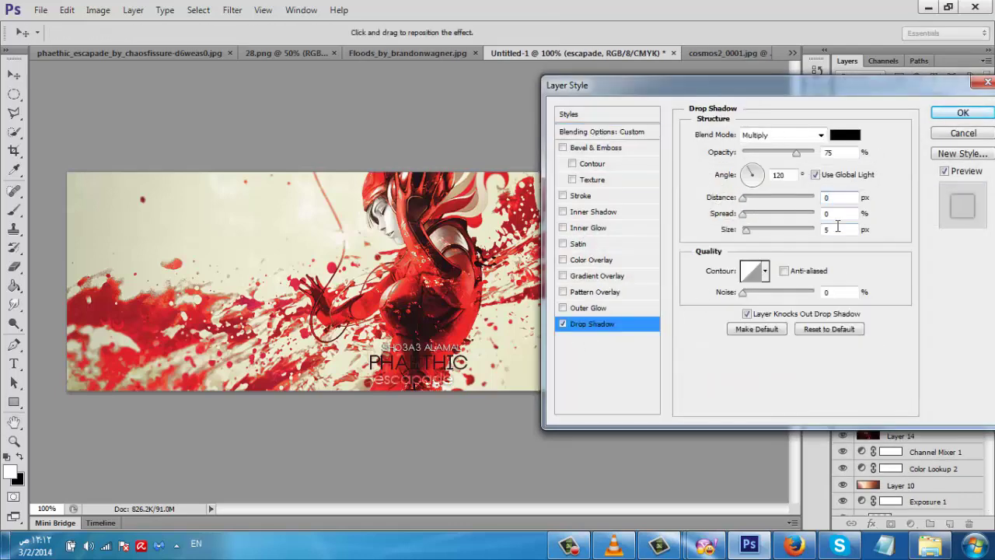
pyautogui.click(963, 115)
# - Set the escapade copy 2 layer to Normal blending at 52% opacity and change its text colour from white
pyautogui.click(925, 171)
pyautogui.click(893, 98)
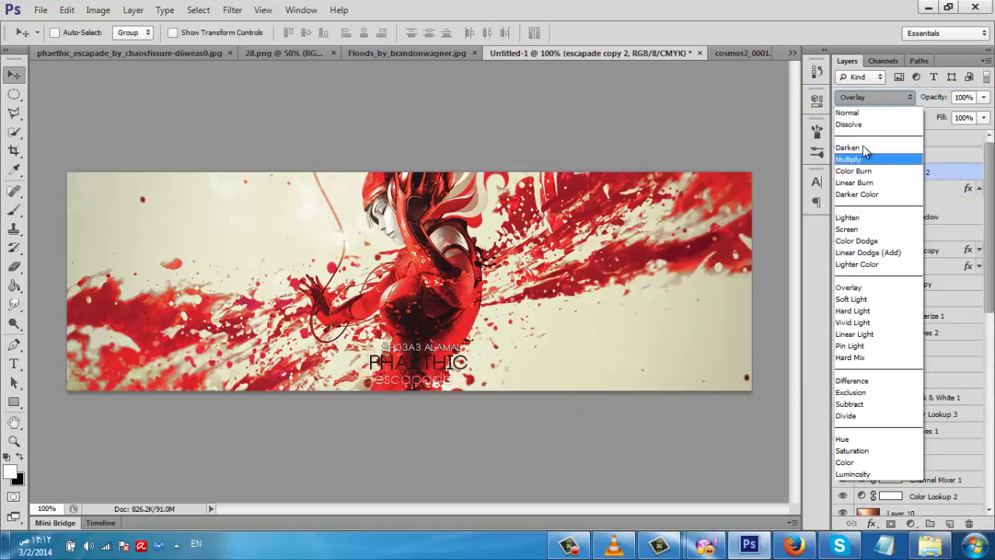
pyautogui.click(863, 113)
pyautogui.click(818, 203)
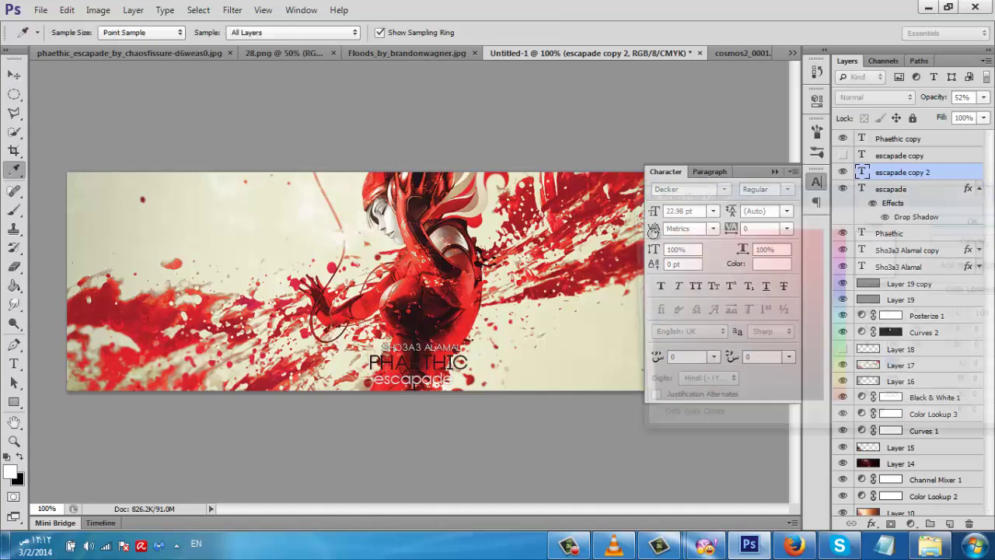
pyautogui.click(758, 329)
pyautogui.click(959, 220)
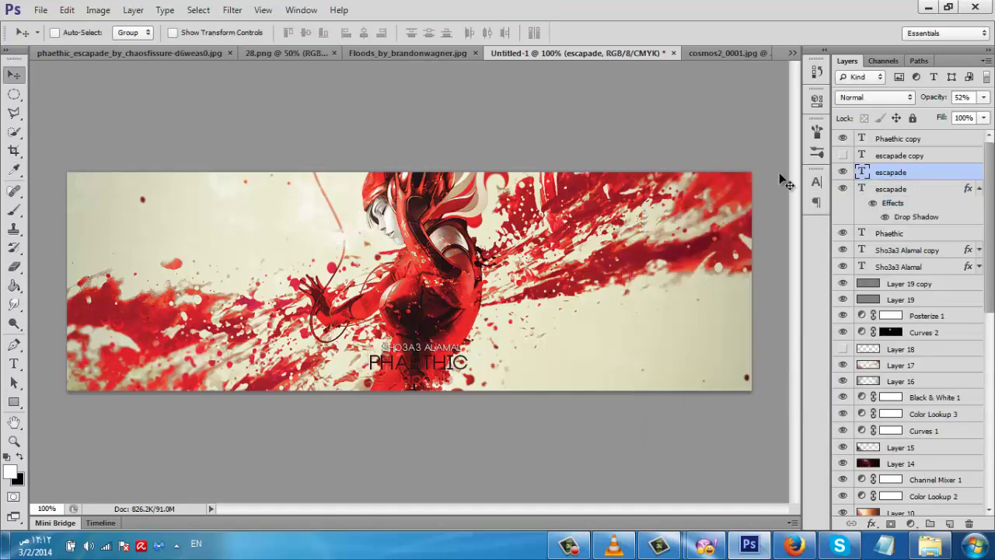